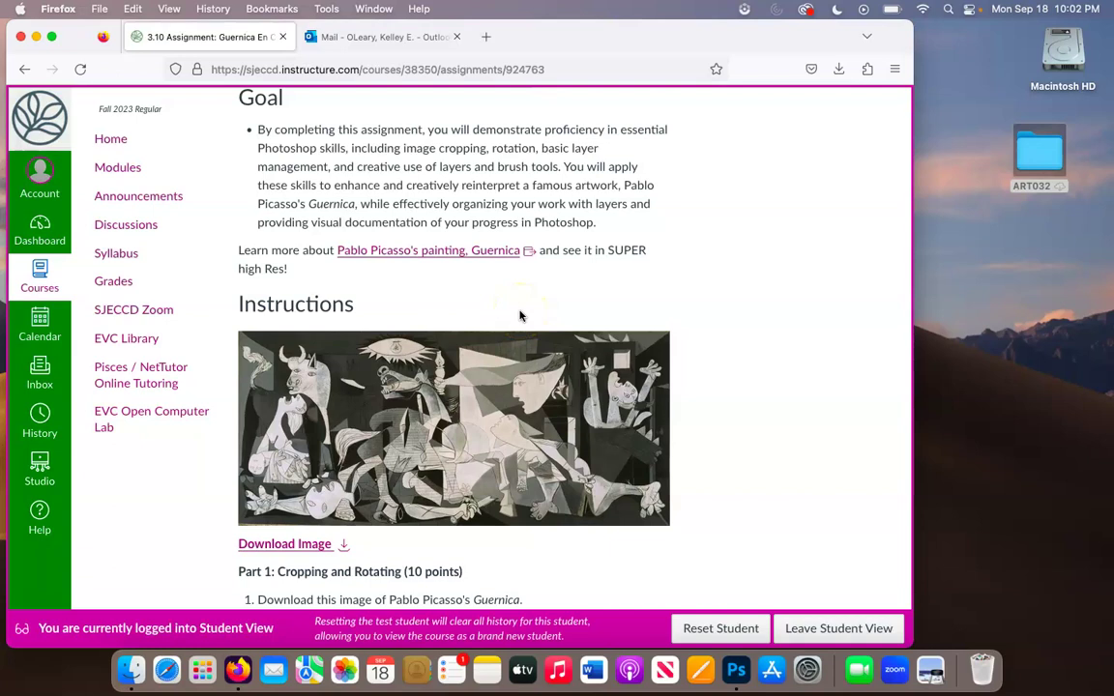
- Scroll the Canvas assignment page down to the Part 1 instructions and Download Image link
scroll(519, 315, "down", 1)
scroll(520, 315, "down", 3)
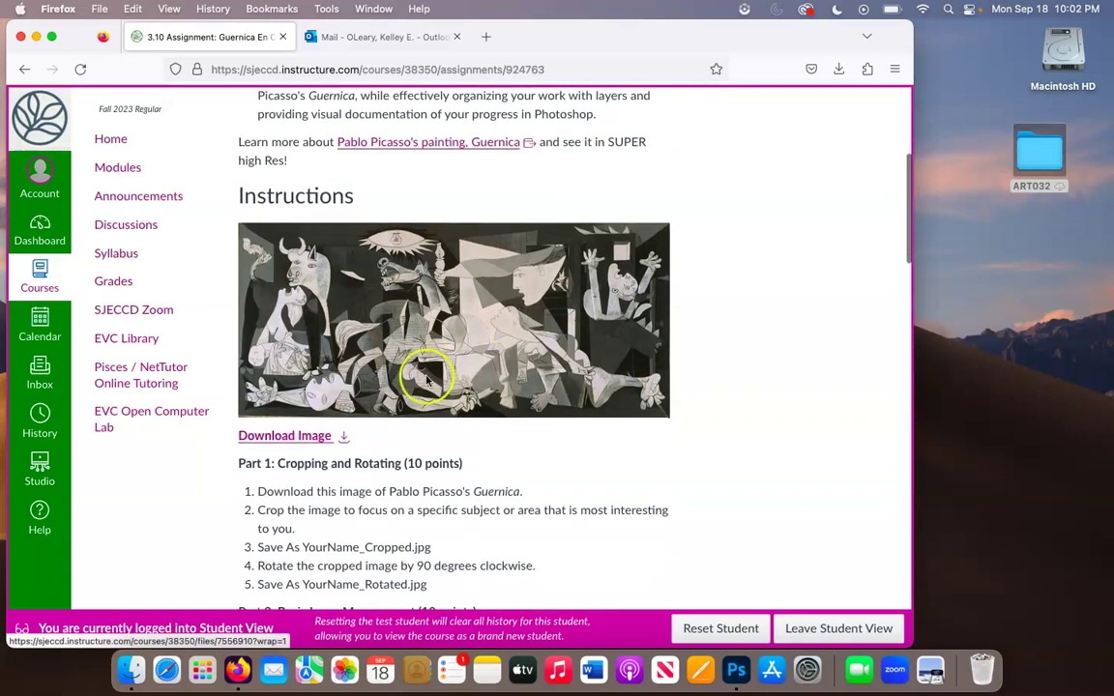
- Download the Guernica image and move Guernica(7).jpg from the desktop into the ART032 folder
left_click(343, 436)
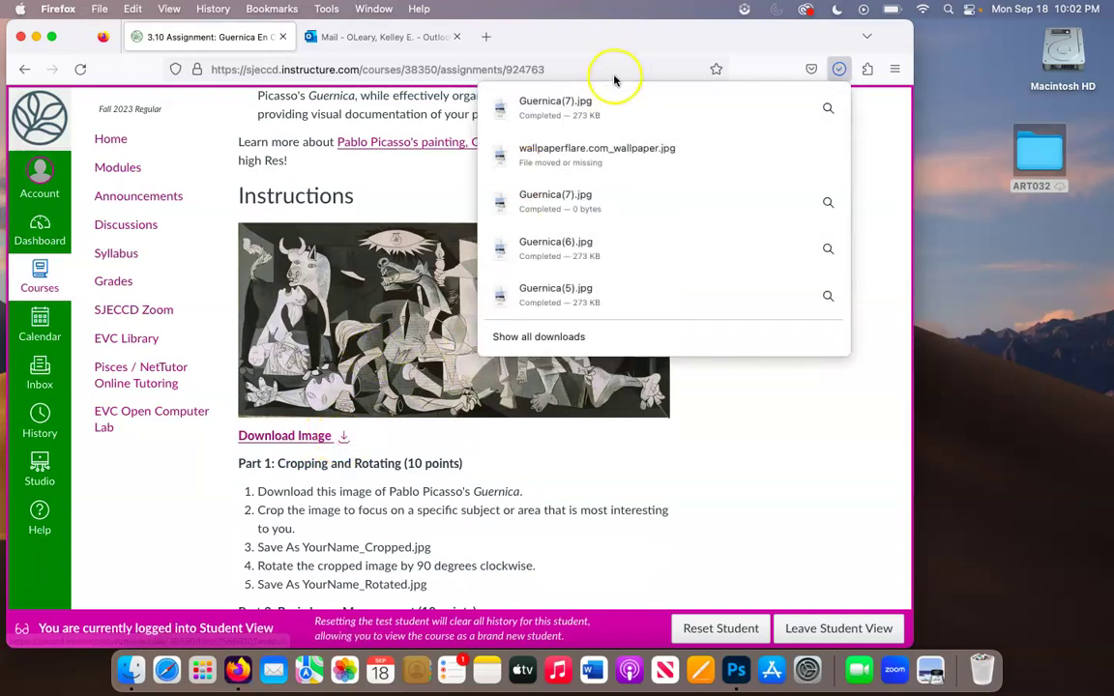
left_click_drag(594, 108, 1030, 139)
left_click(1006, 249)
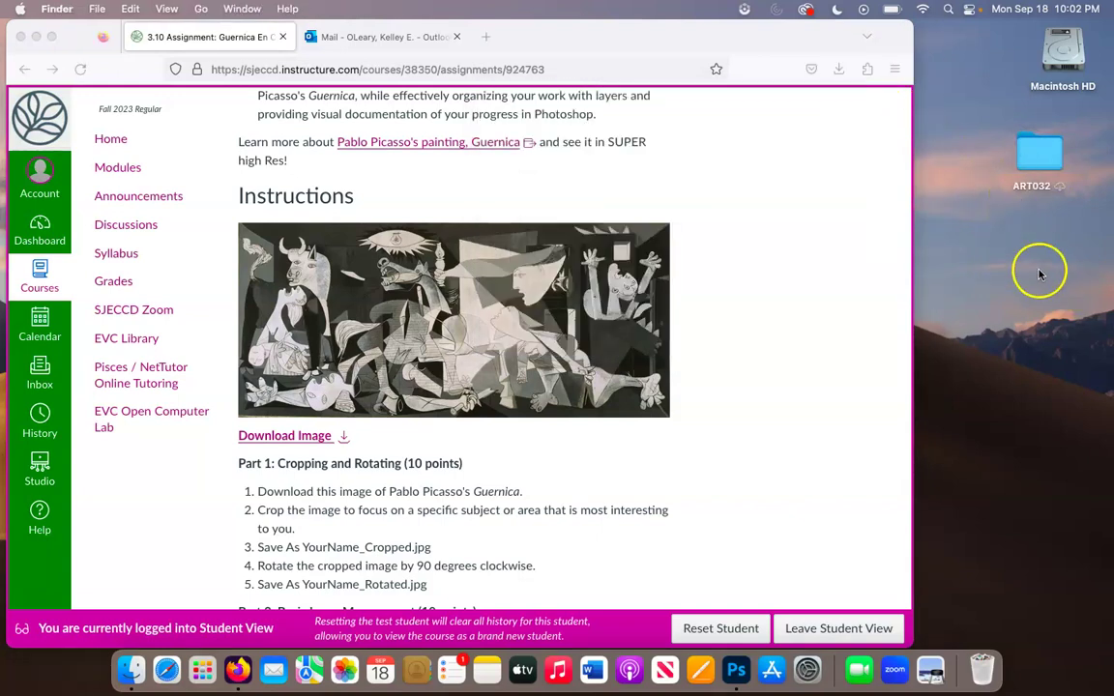
scroll(629, 246, "down", 2)
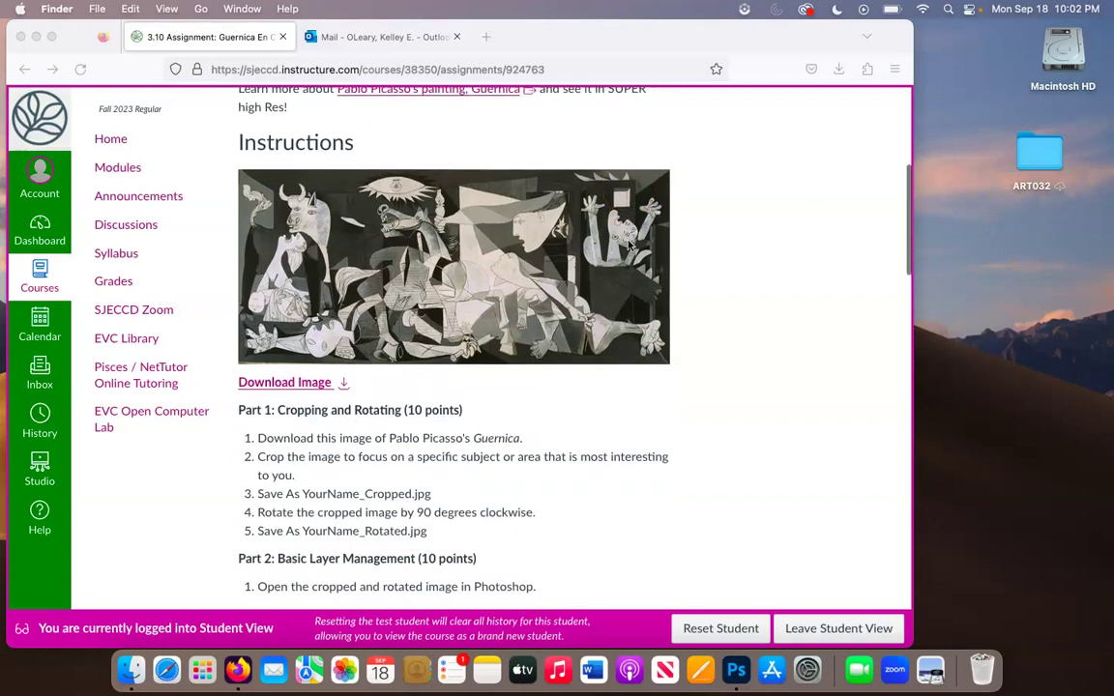
scroll(629, 246, "down", 2)
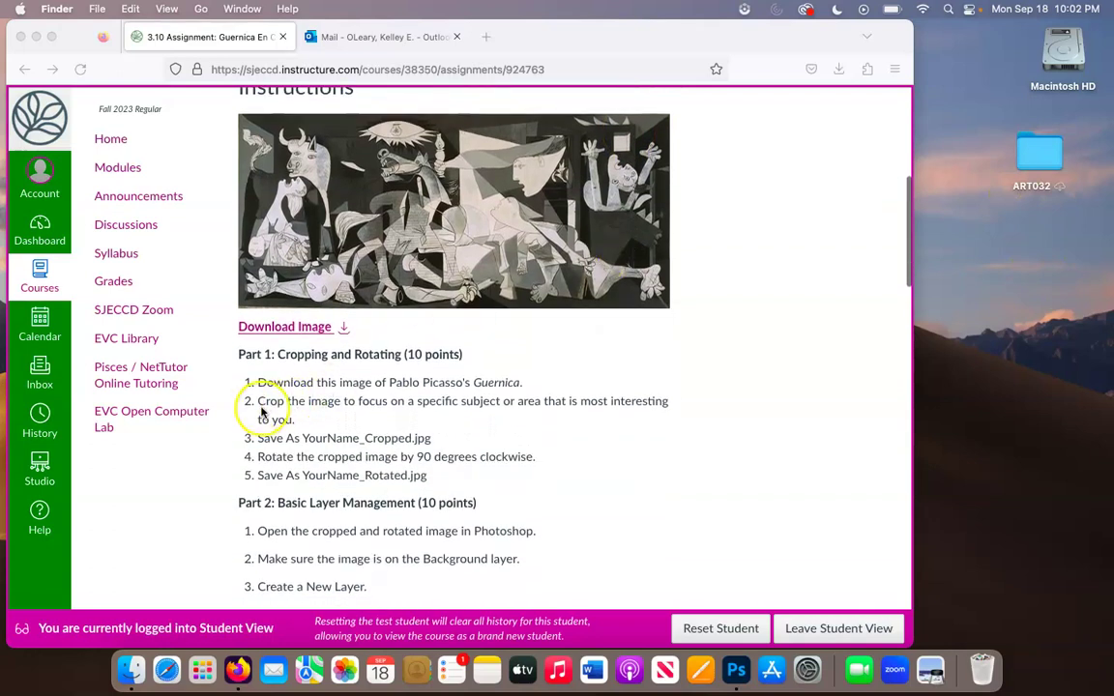
left_click(261, 410)
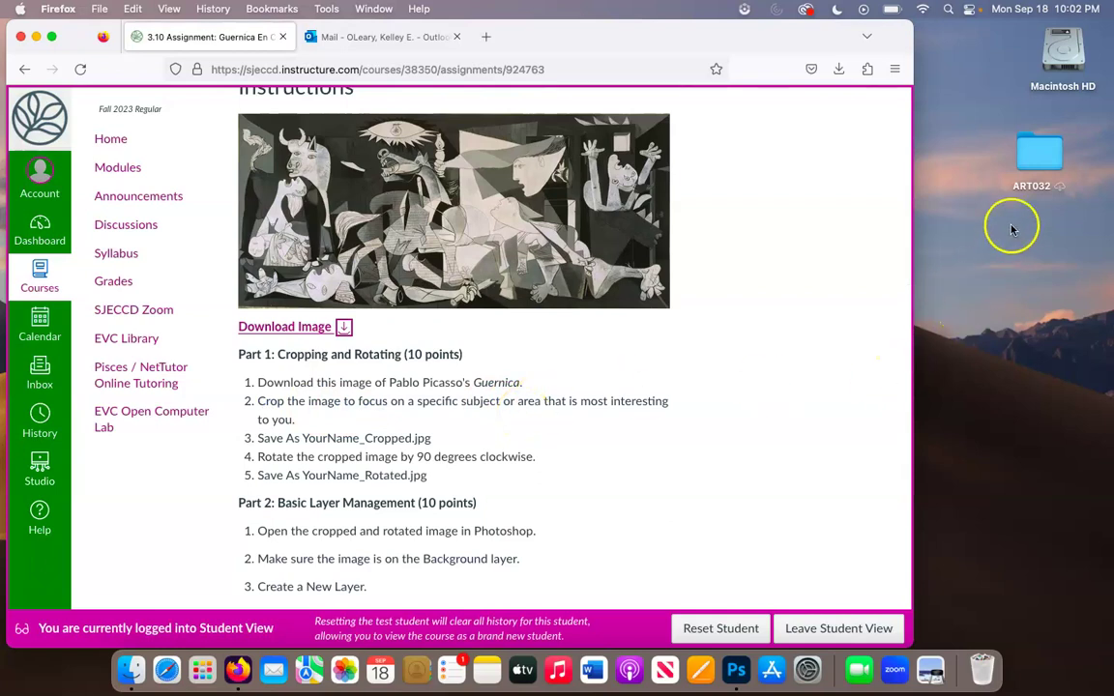
- Open Guernica(7).jpg from the ART032 folder in Photoshop as a 2105 × 953 px image
left_click(735, 669)
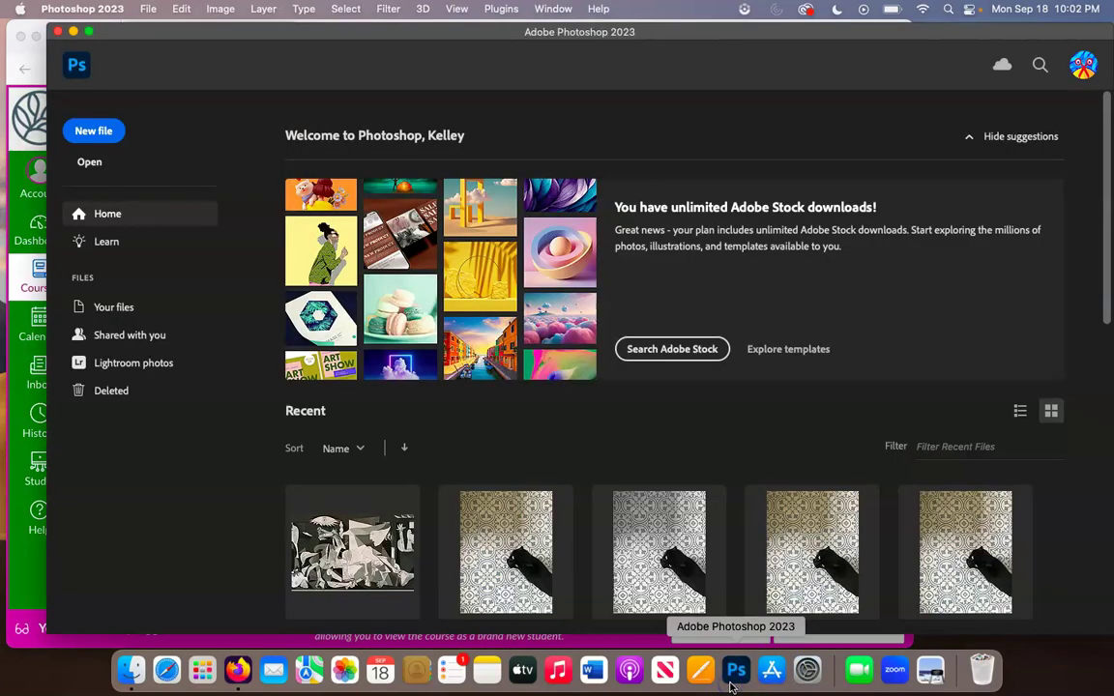
left_click(89, 166)
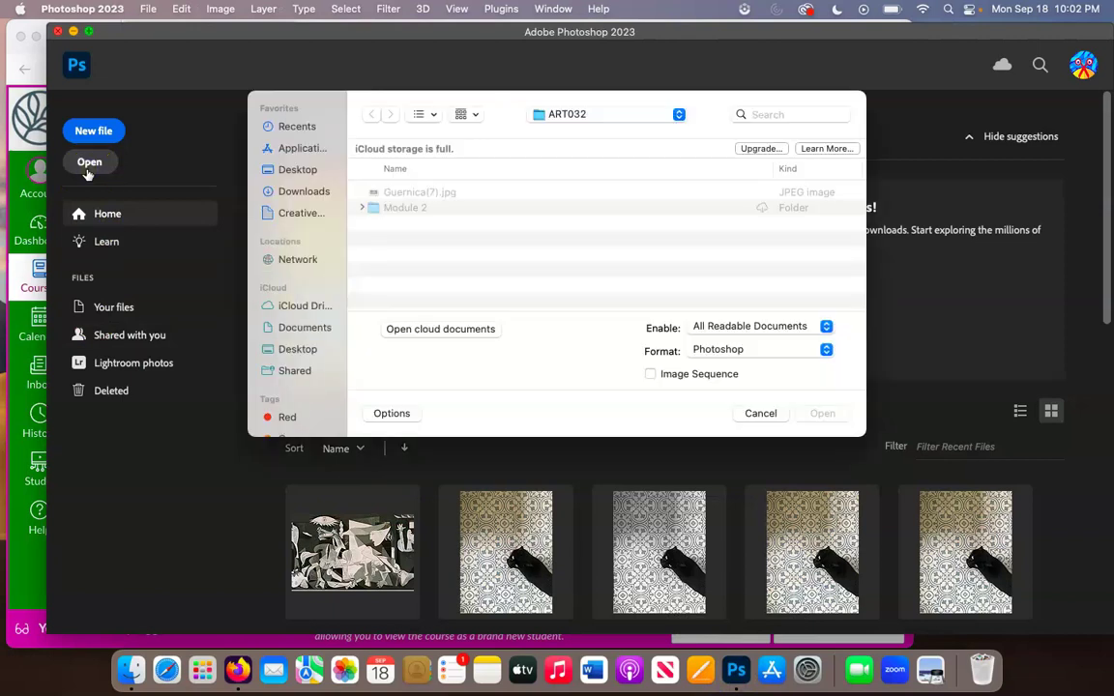
left_click(399, 192)
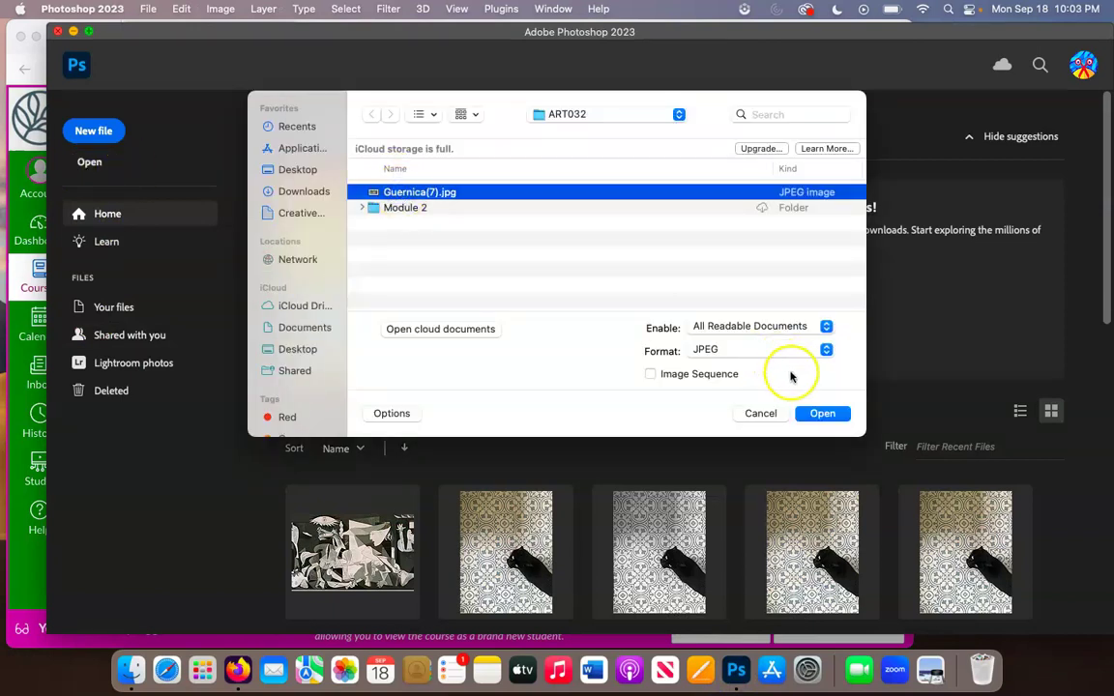
left_click(821, 413)
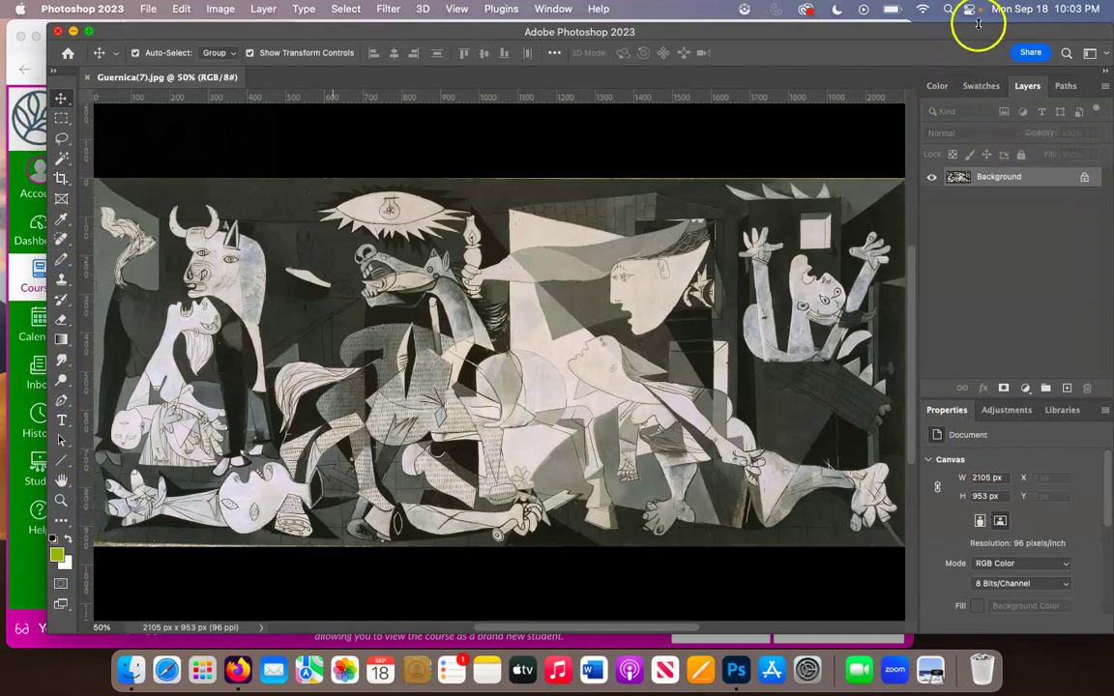
left_click_drag(977, 30, 940, 34)
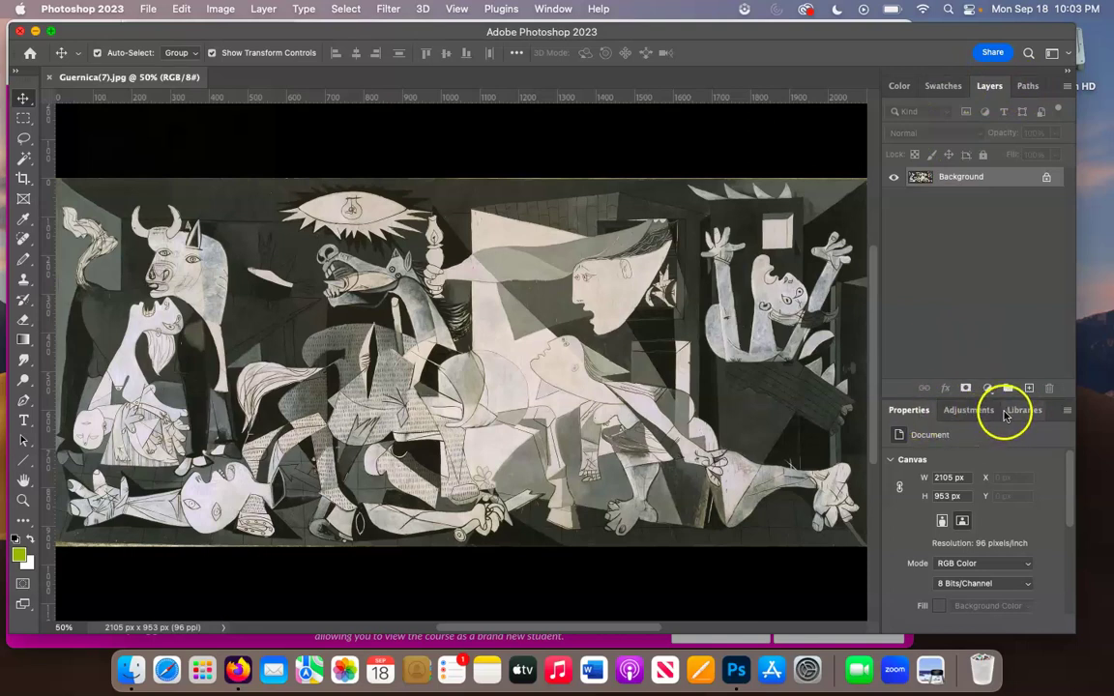
- Close the Properties, Adjustments and Libraries panels from their flyout menus
left_click(1068, 416)
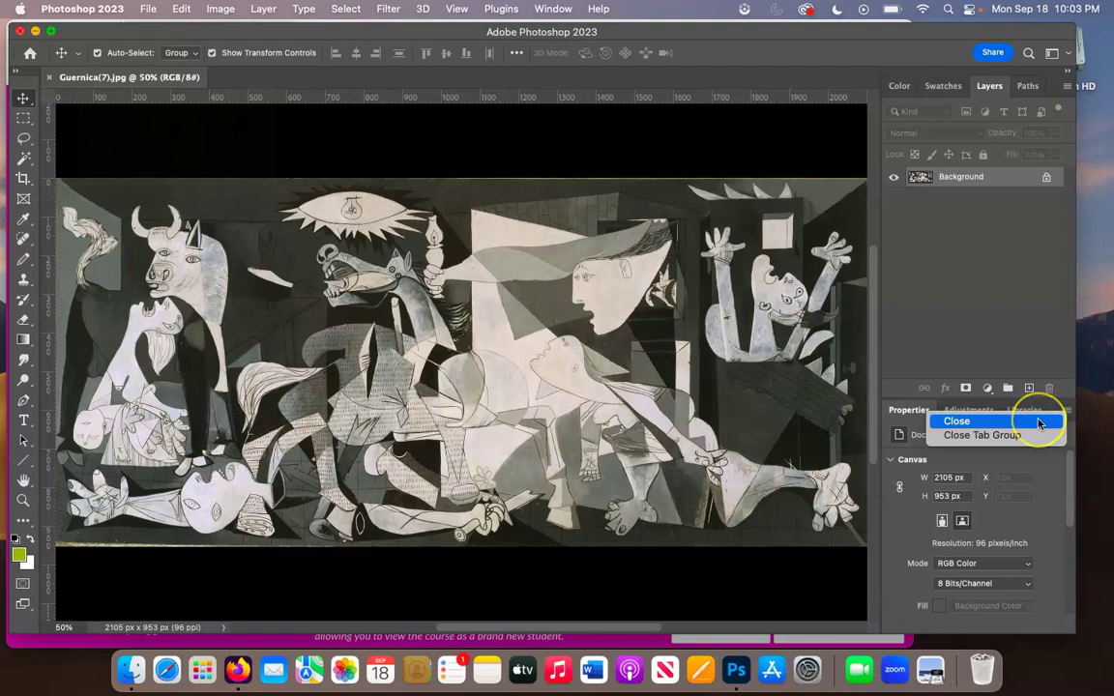
left_click(1039, 423)
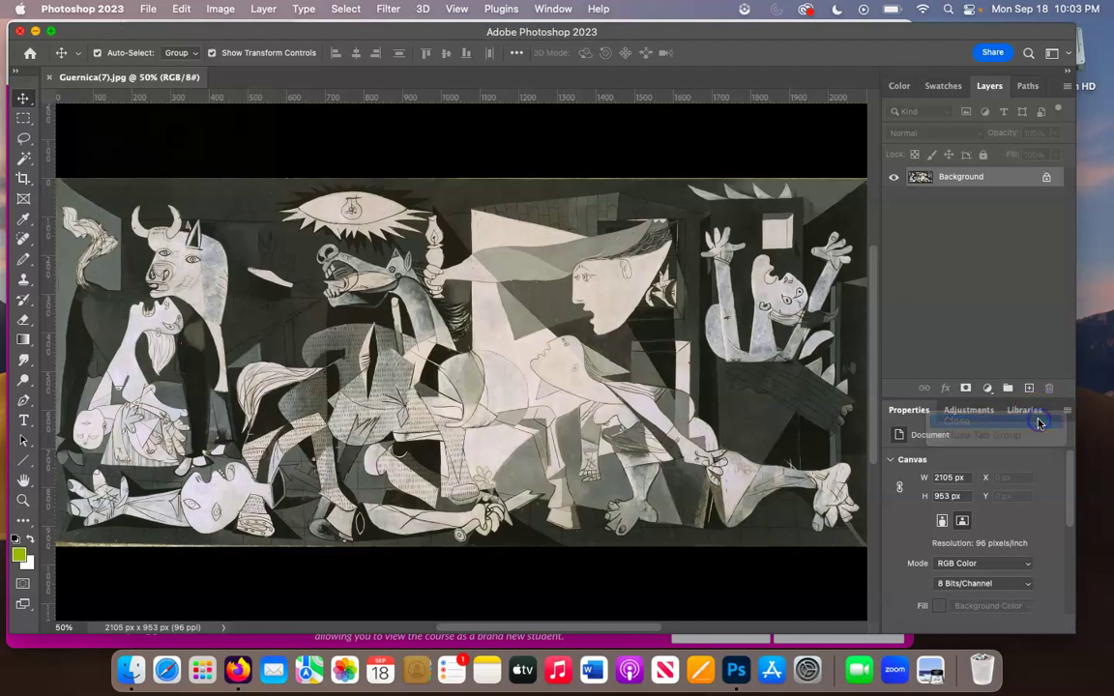
left_click(1068, 414)
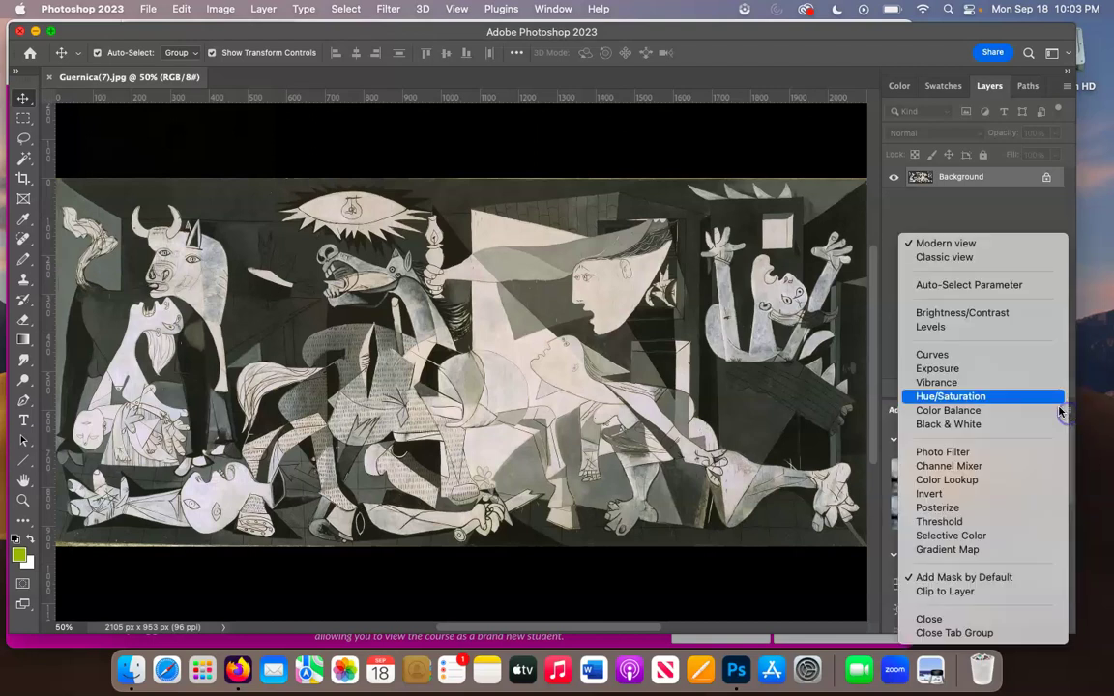
left_click(967, 619)
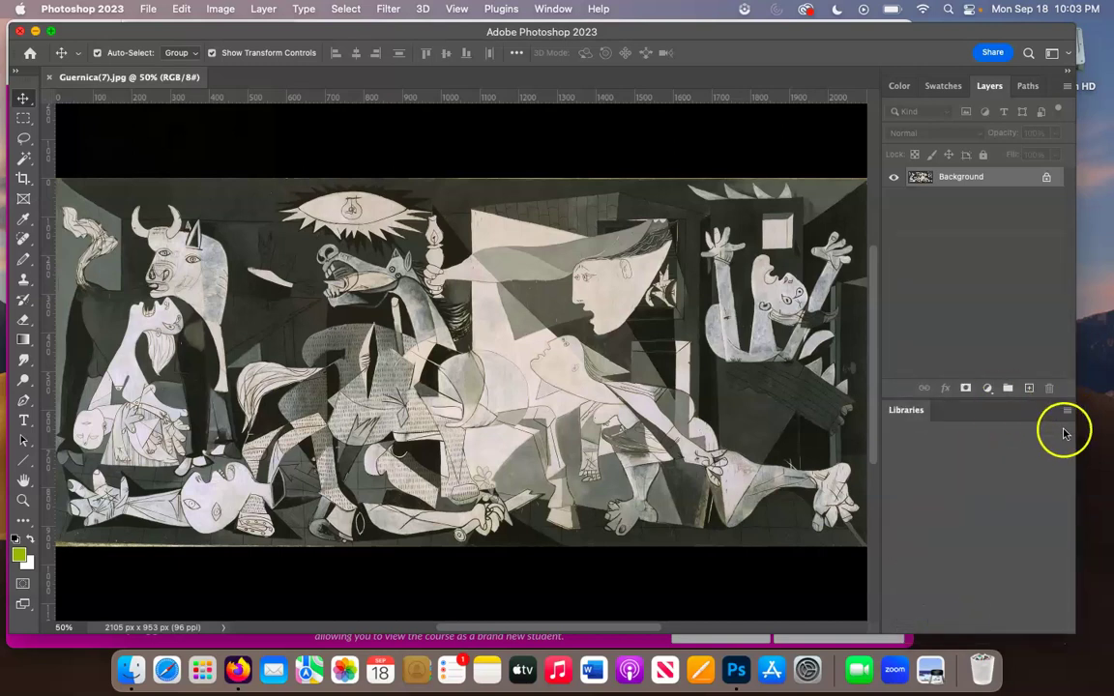
left_click(1066, 414)
left_click(1039, 423)
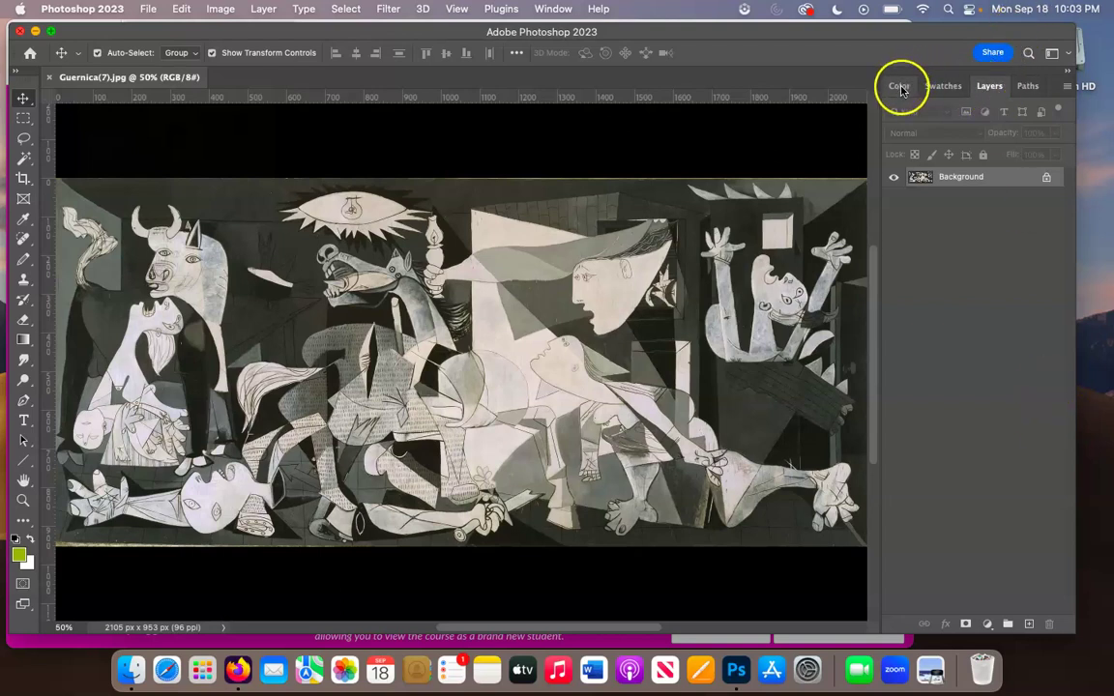
- Close the Paths panel, reopen it via Window > Paths, close it again, and return to Layers
left_click(1030, 89)
left_click(1069, 89)
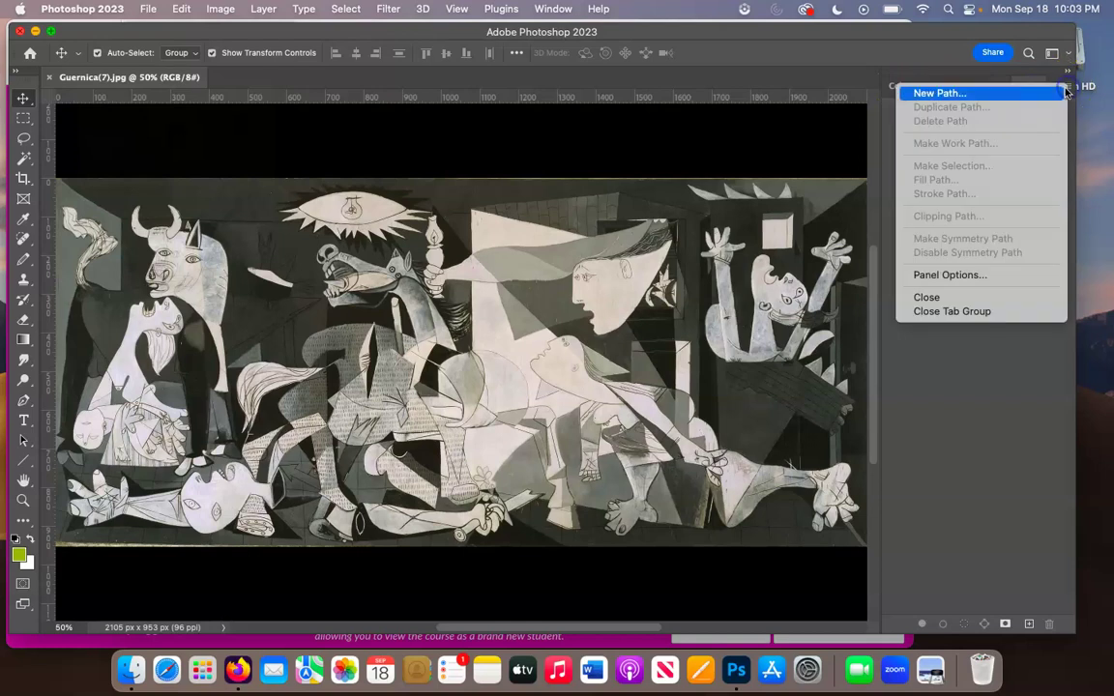
left_click(951, 303)
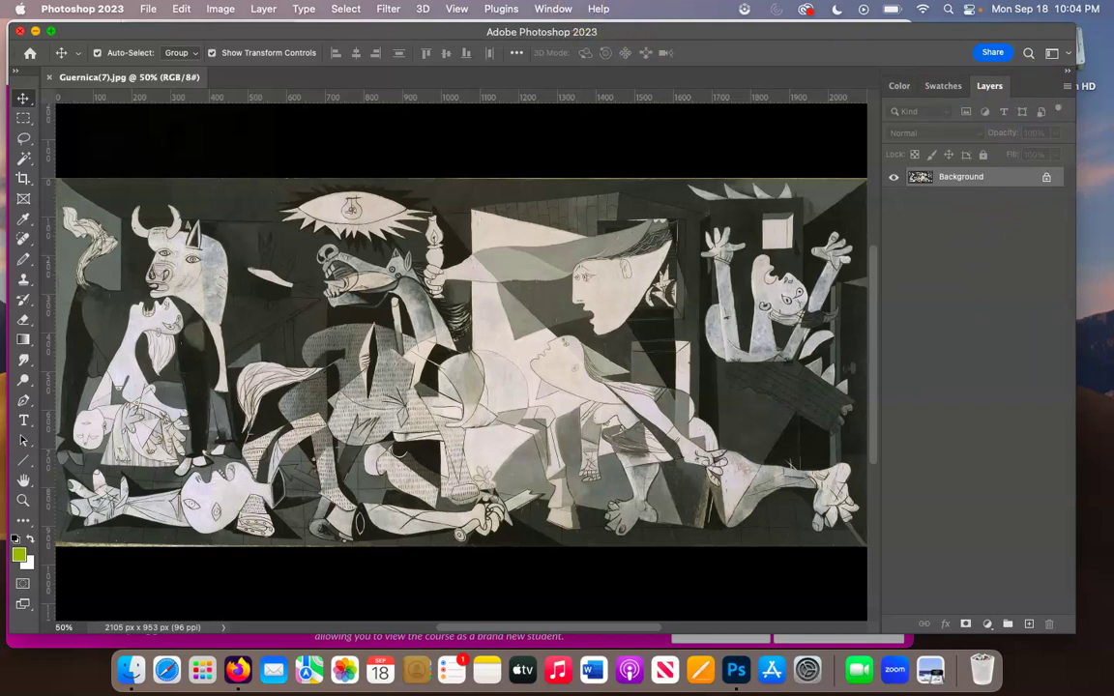
left_click(553, 9)
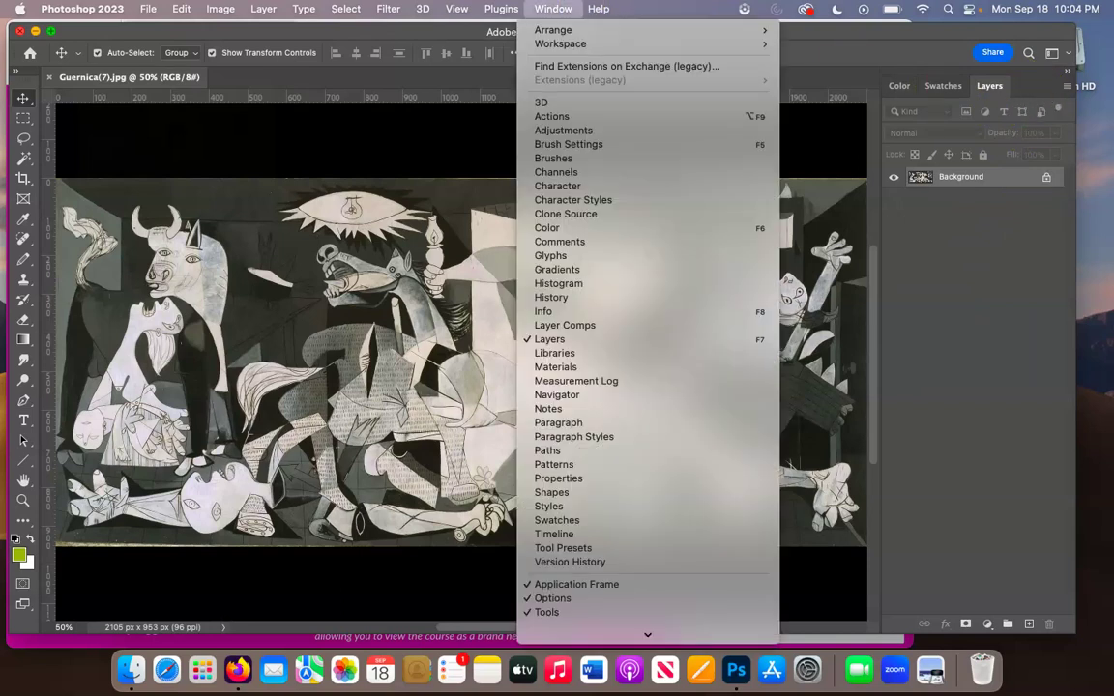
left_click(523, 451)
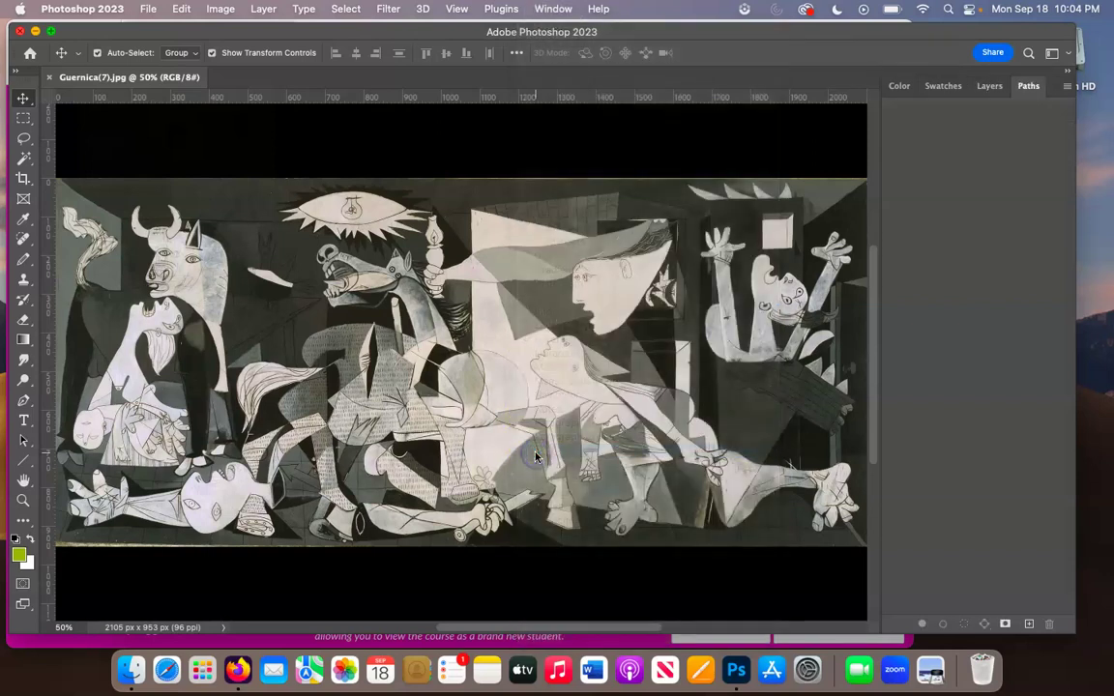
left_click(1068, 86)
left_click(946, 295)
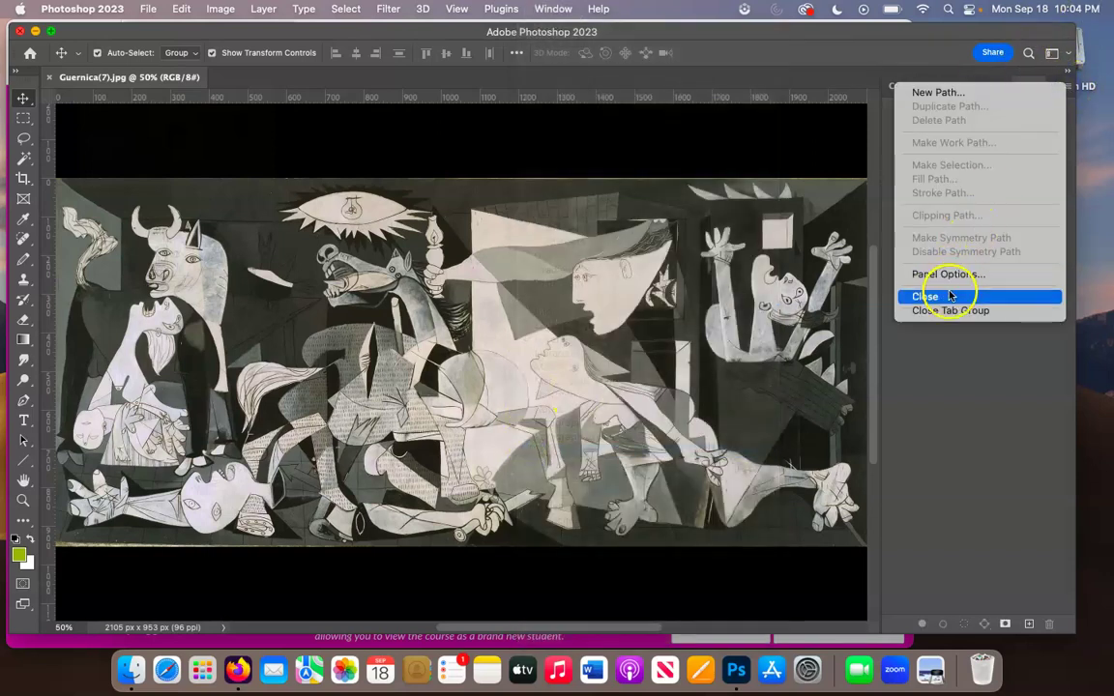
left_click(988, 87)
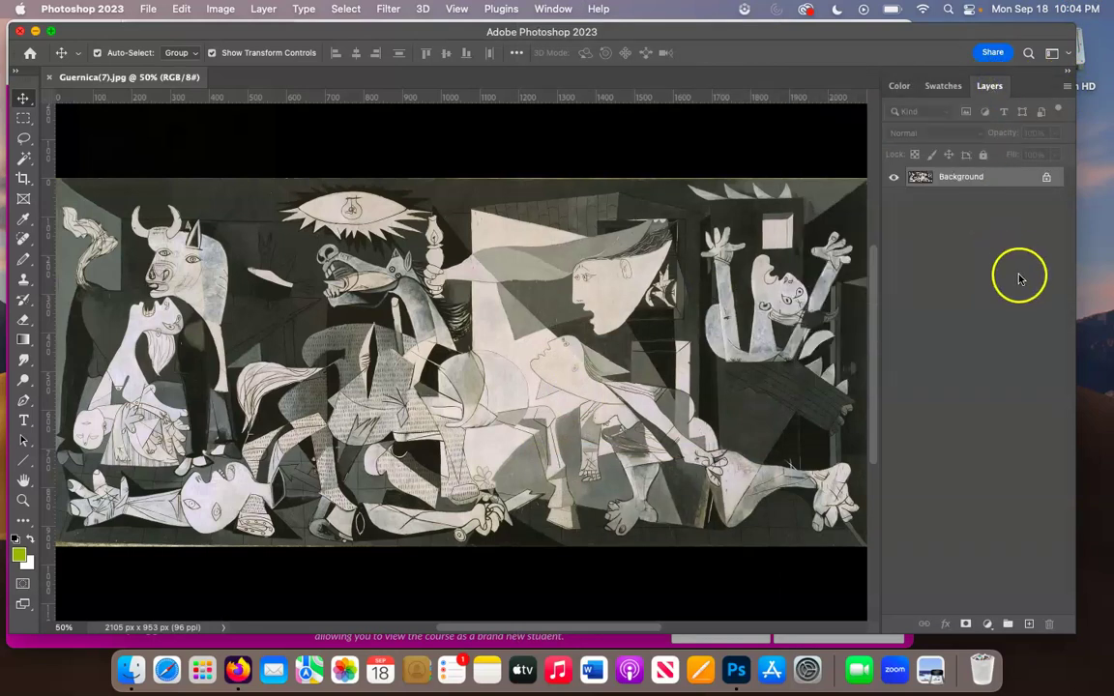
scroll(425, 252, "left", 2)
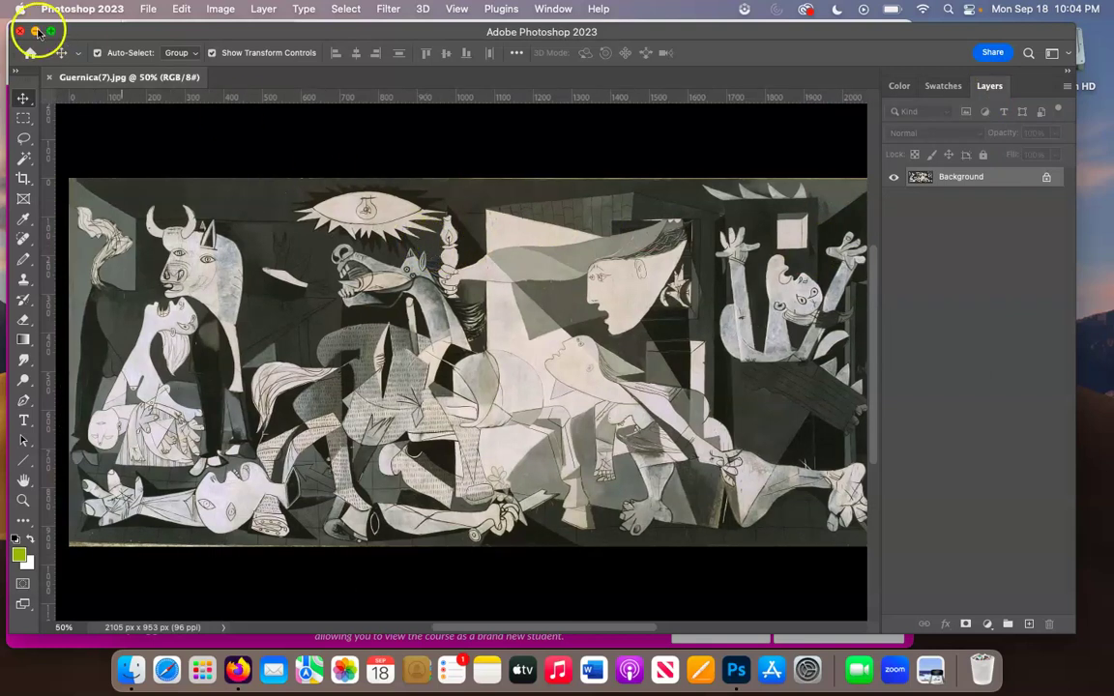
left_click(24, 178)
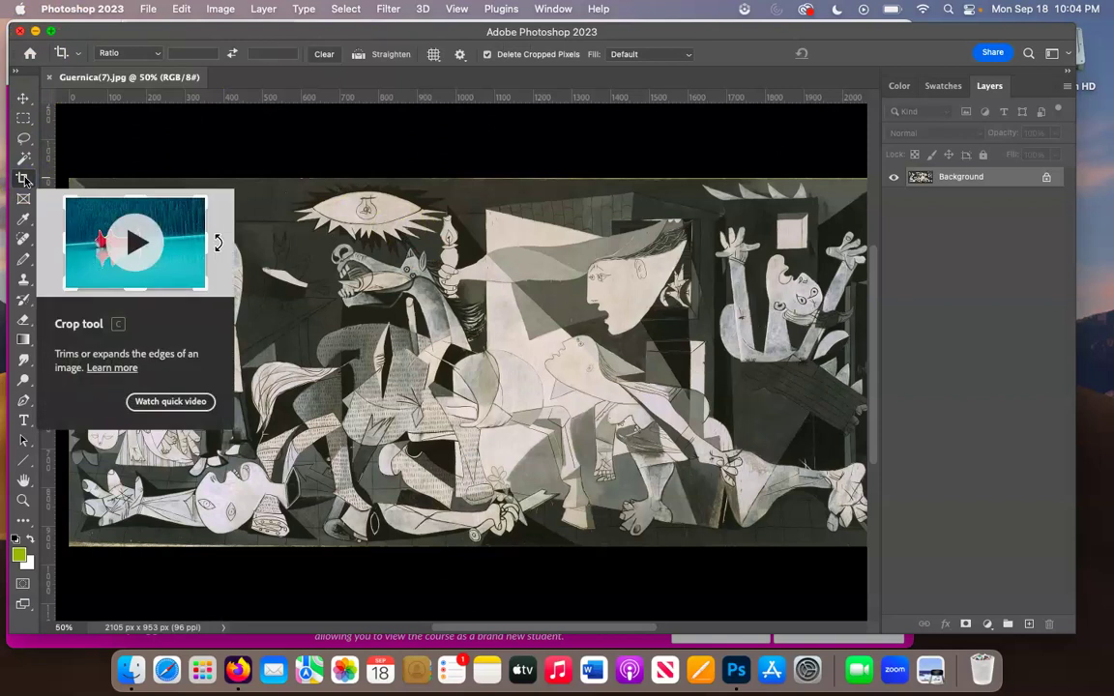
- Crop the painting to the lamp-bearer and woman's head detail, 706 × 541 px
right_click(24, 179)
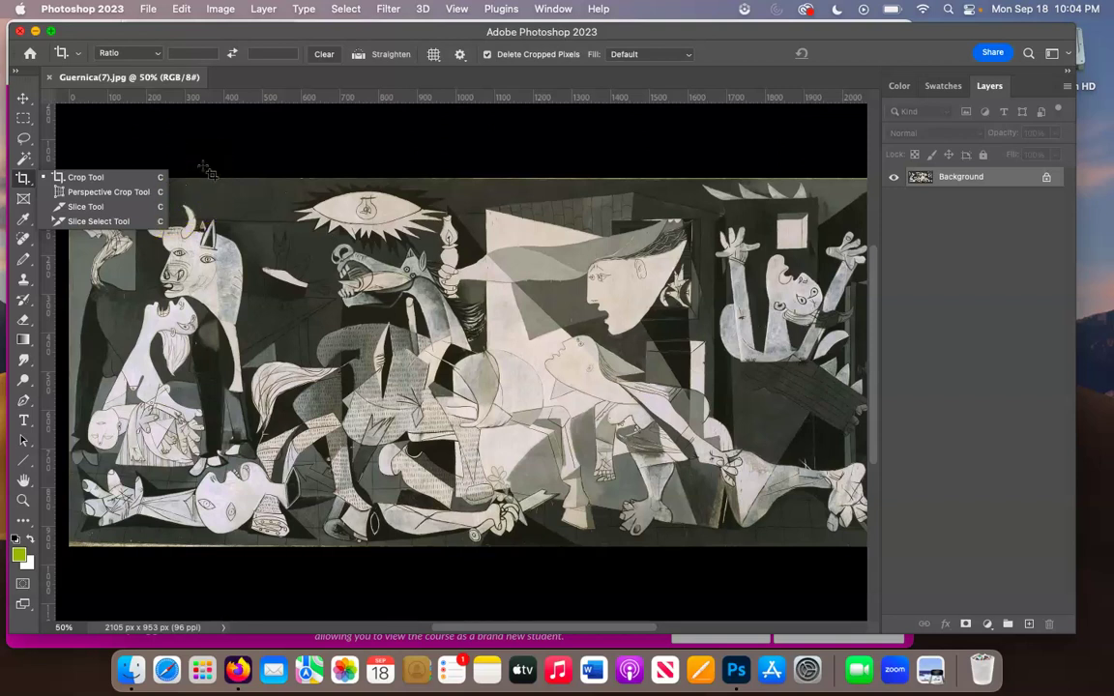
left_click(206, 170)
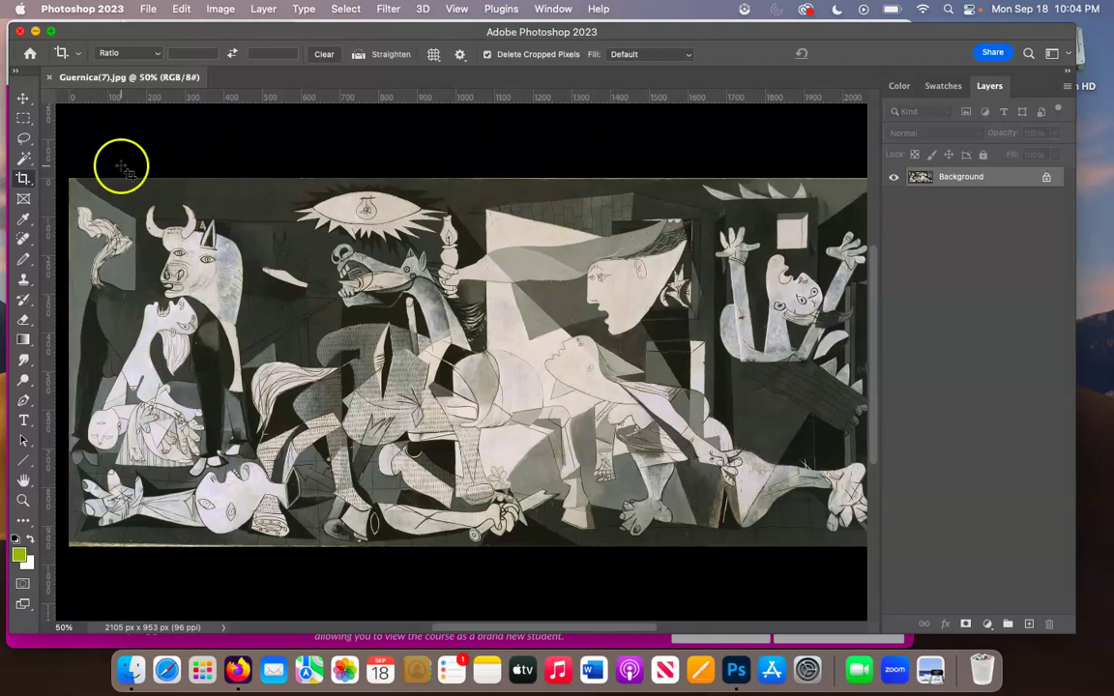
scroll(126, 173, "down", 1)
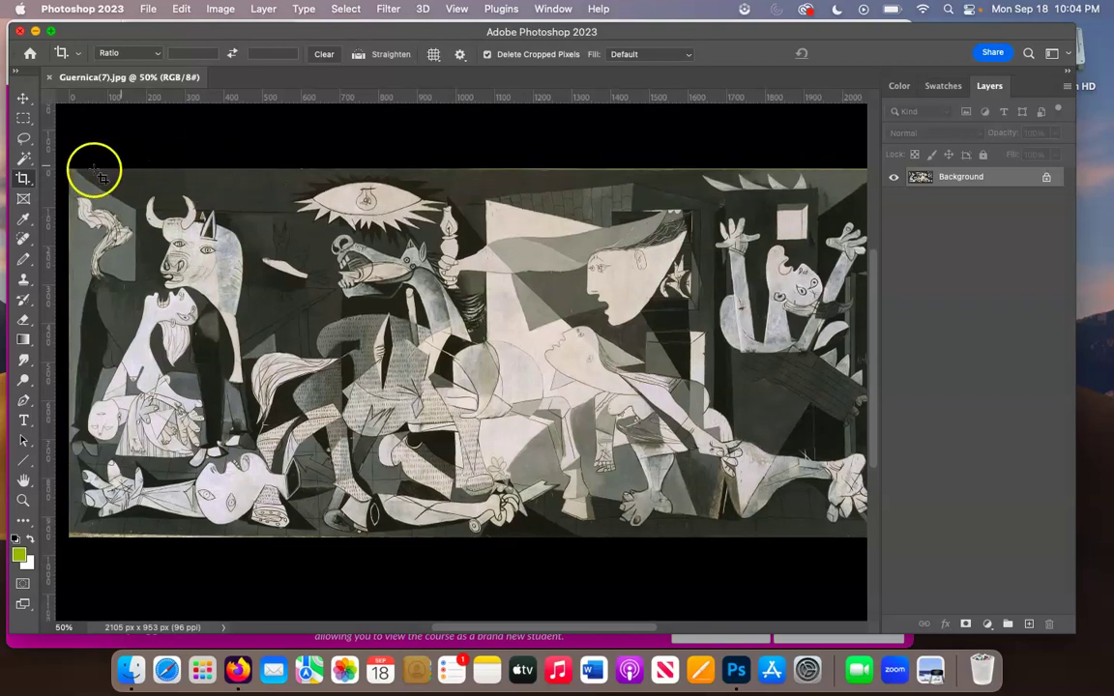
left_click_drag(68, 168, 303, 376)
left_click_drag(211, 279, 430, 280)
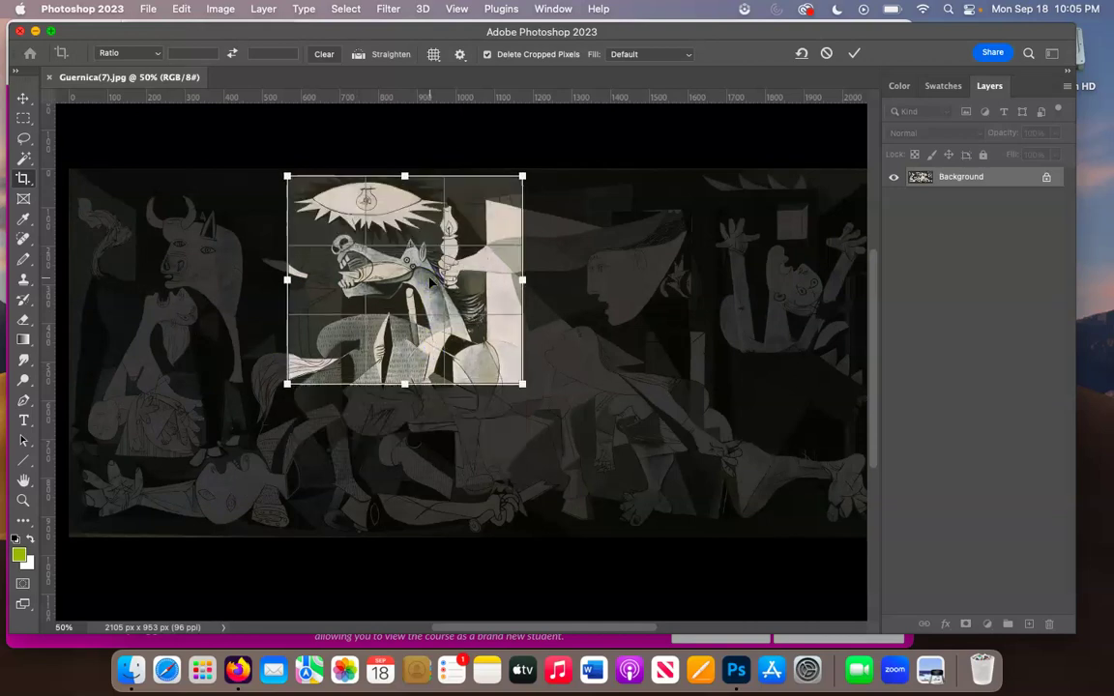
left_click_drag(523, 279, 699, 281)
left_click_drag(287, 279, 431, 281)
mouse_move(649, 277)
left_mouse_down()
mouse_move(644, 256)
mouse_move(646, 288)
left_mouse_up()
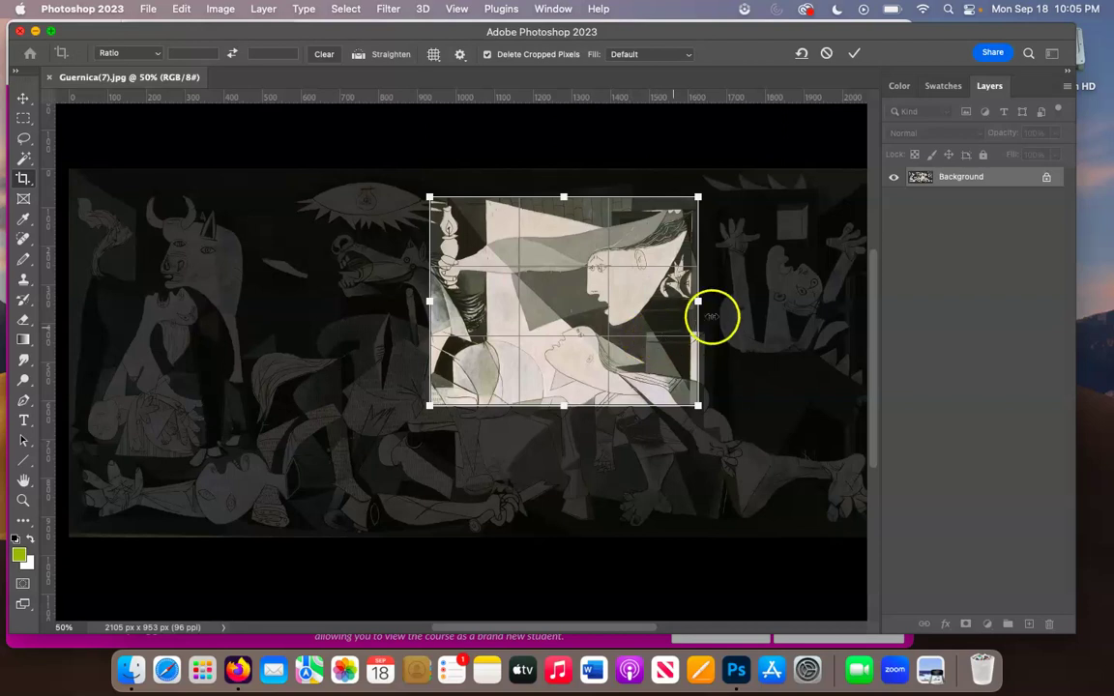
mouse_move(697, 300)
left_mouse_down()
mouse_move(759, 303)
mouse_move(701, 310)
left_mouse_up()
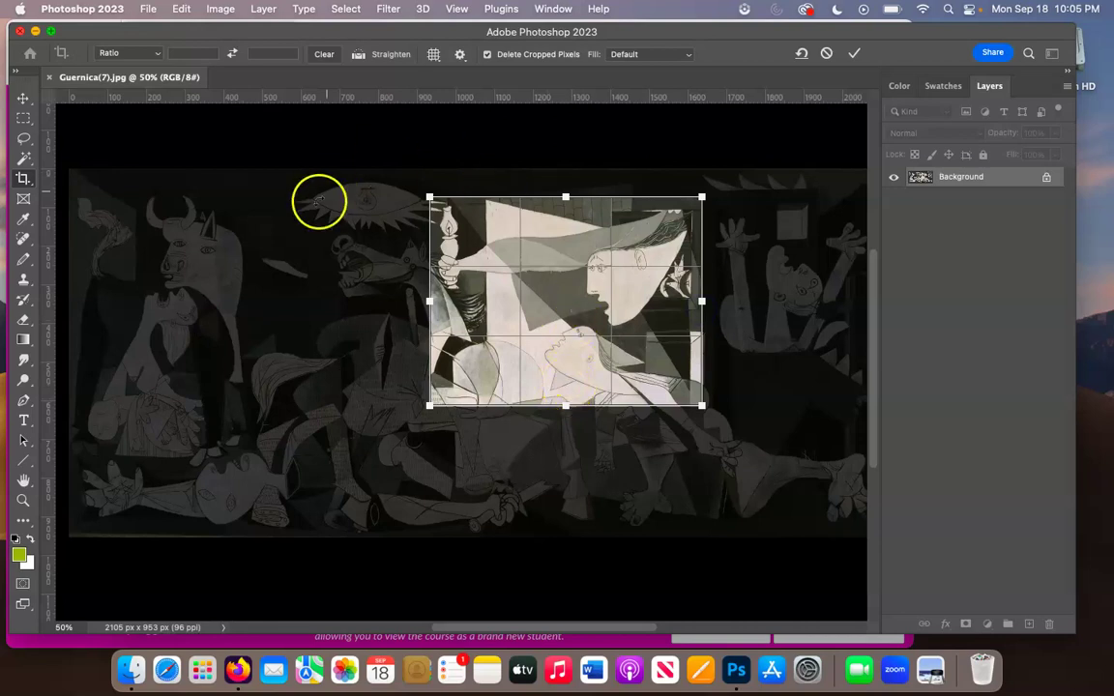
key("Return")
left_click(293, 351)
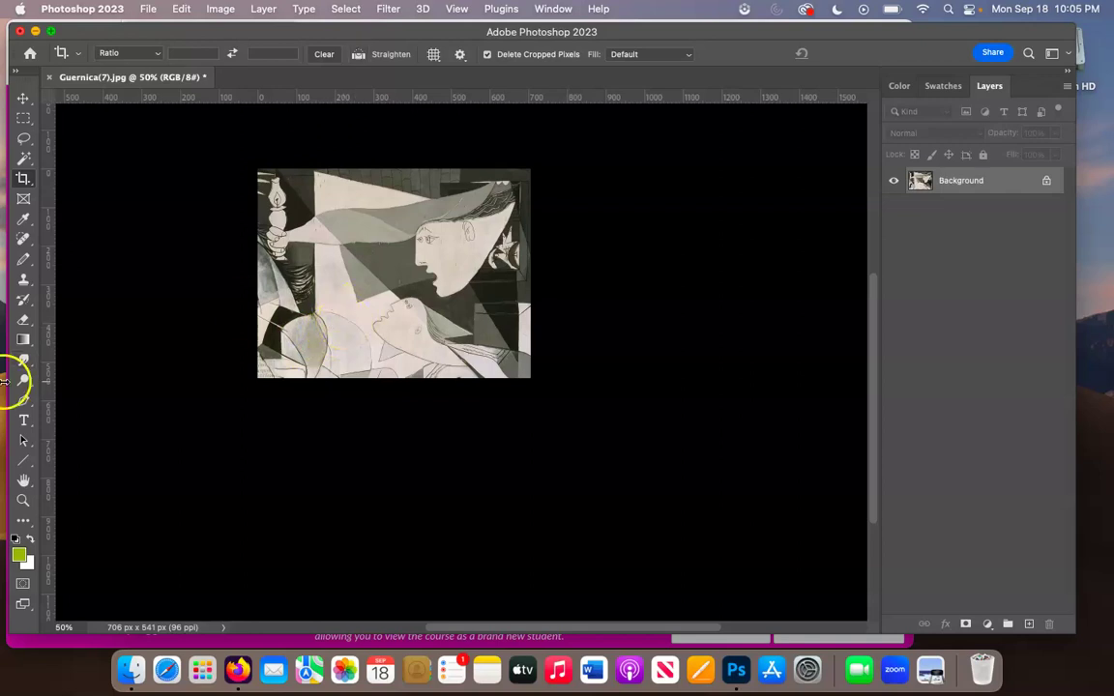
left_click(24, 502)
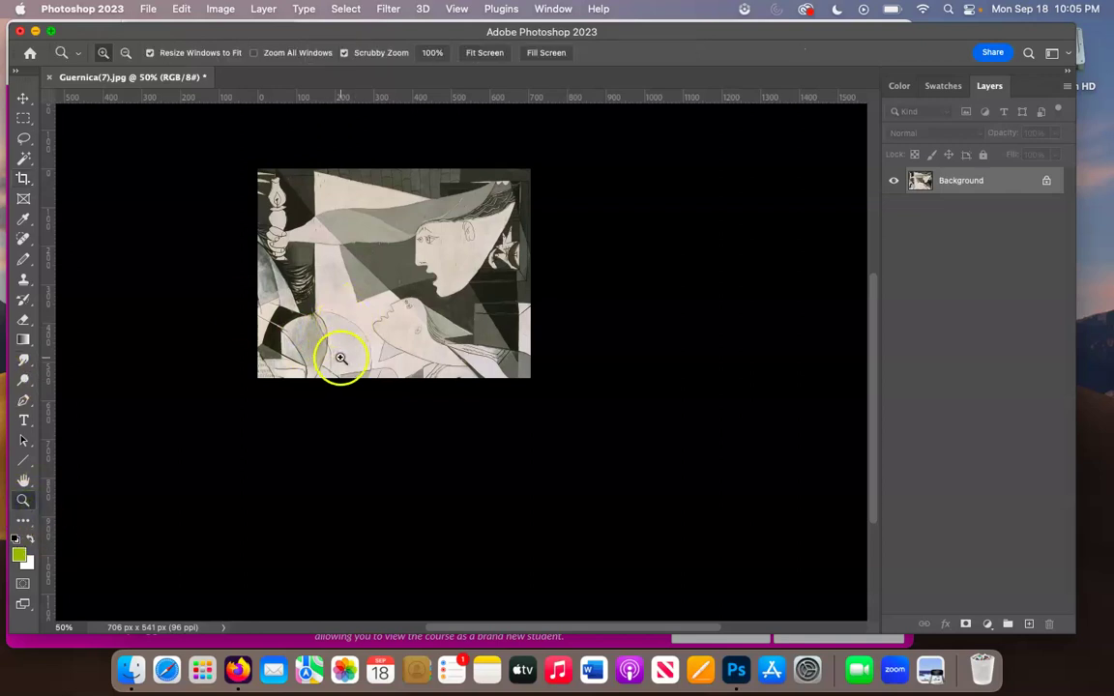
left_click(368, 302)
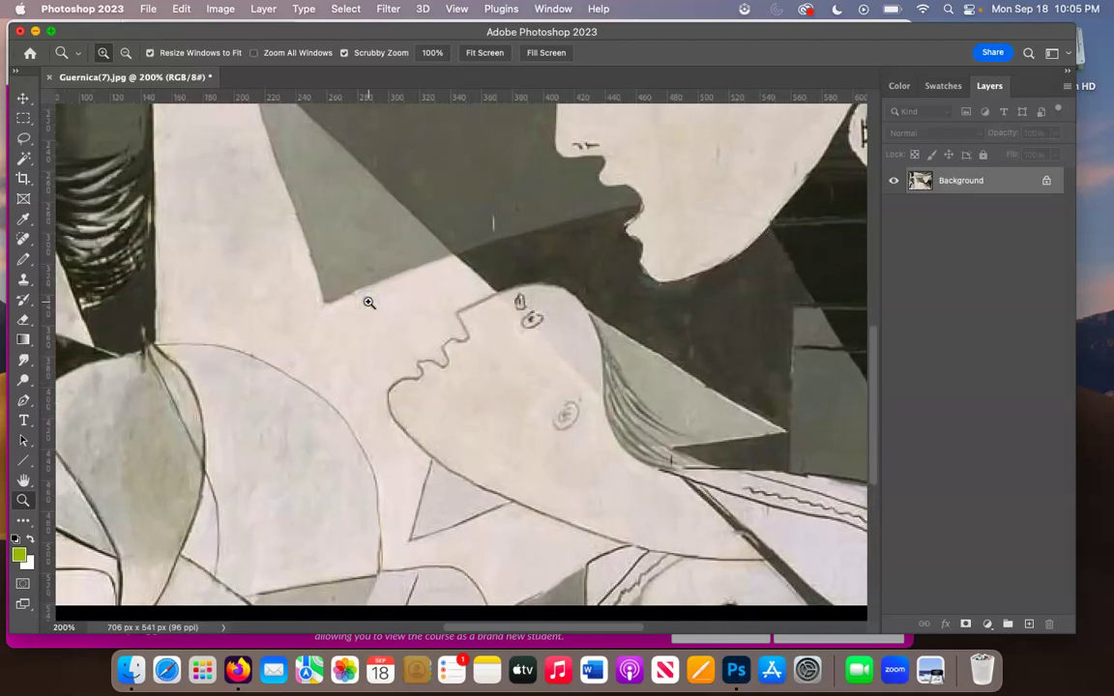
left_click(368, 302, "alt")
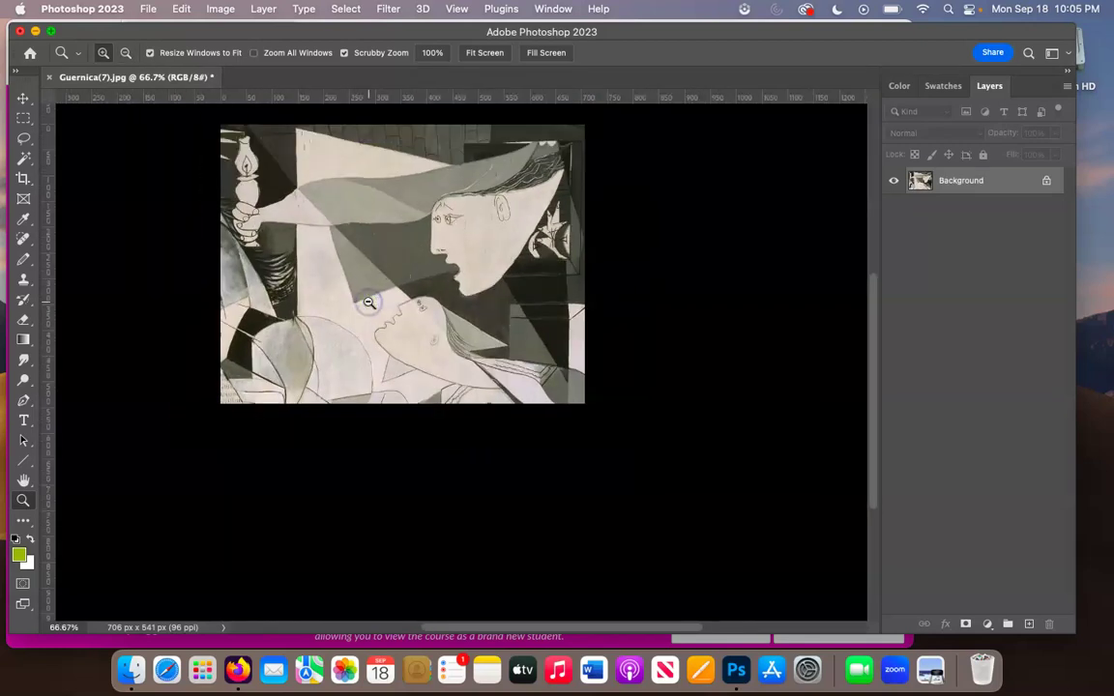
left_click(466, 307)
left_click(466, 308)
left_click(466, 308, "alt")
left_click(466, 308, "alt")
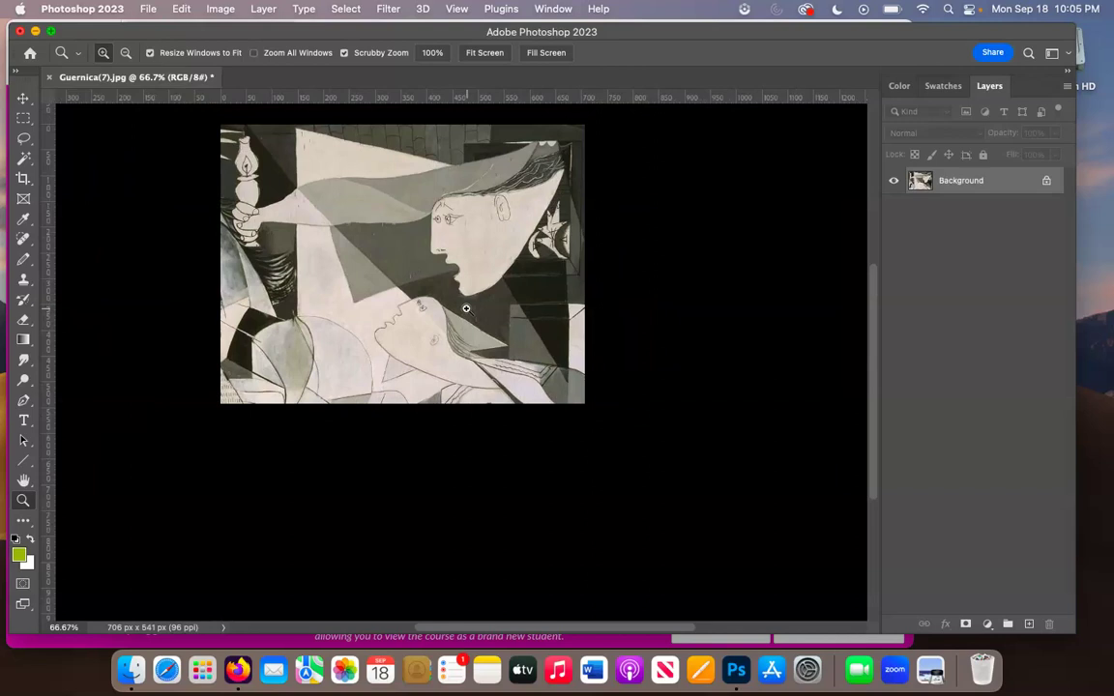
left_click(432, 308)
left_click(432, 307, "alt")
left_click(432, 308)
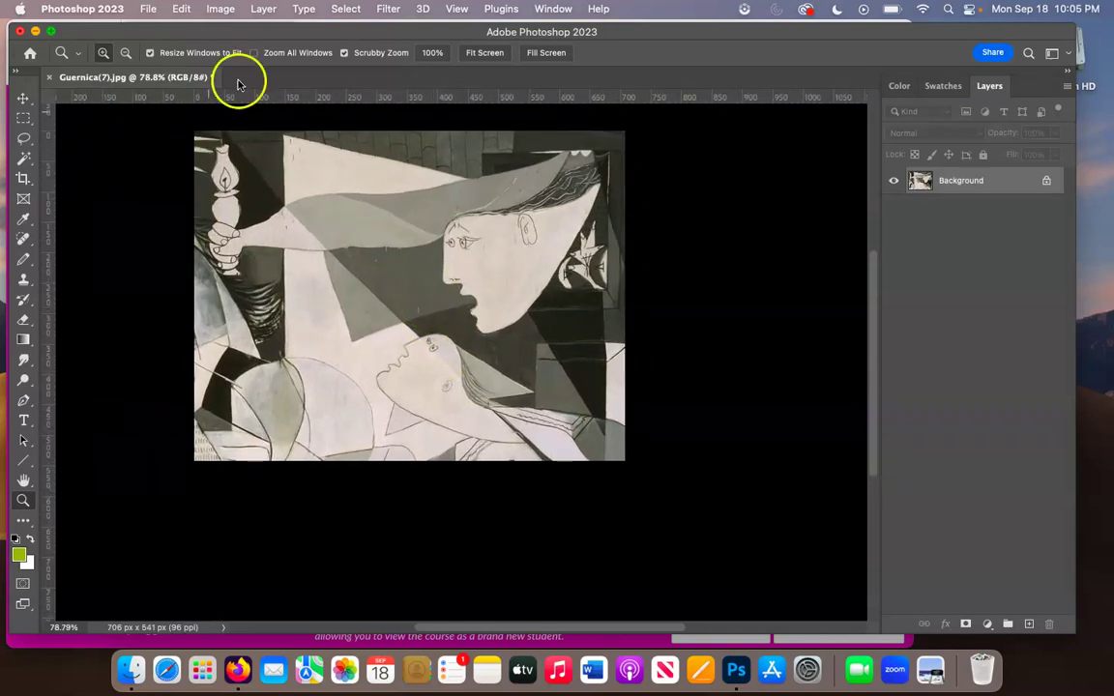
- Save the cropped detail to ART032 as a Quality 12 JPEG named with the student's name plus '_Cropped'
left_click(148, 9)
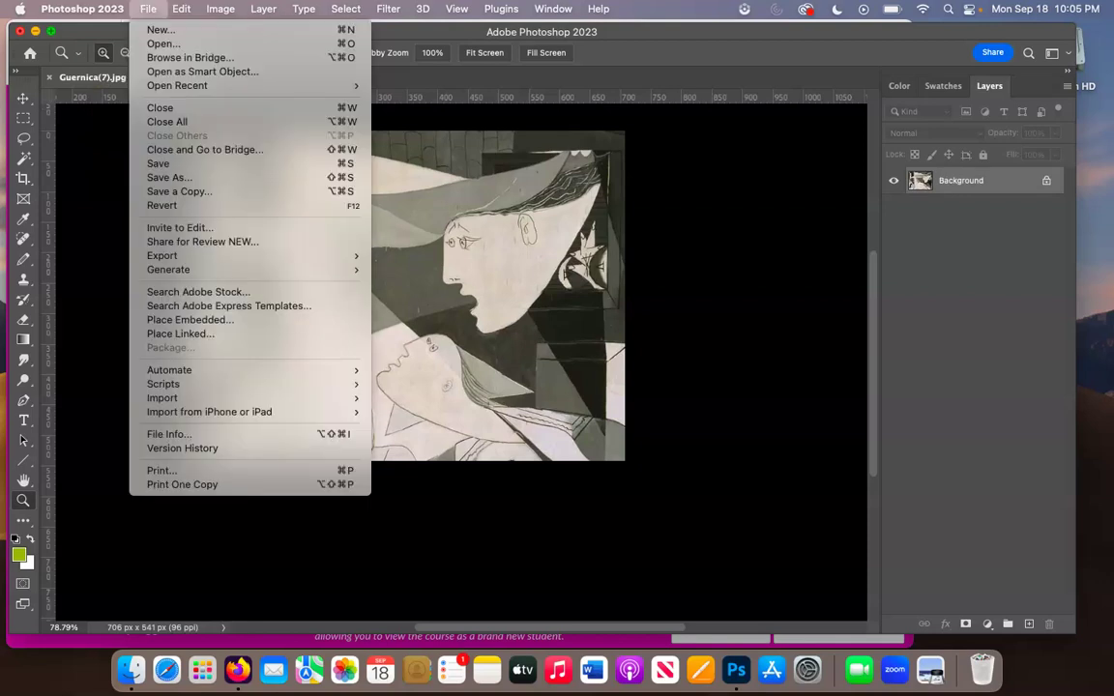
left_click(166, 178)
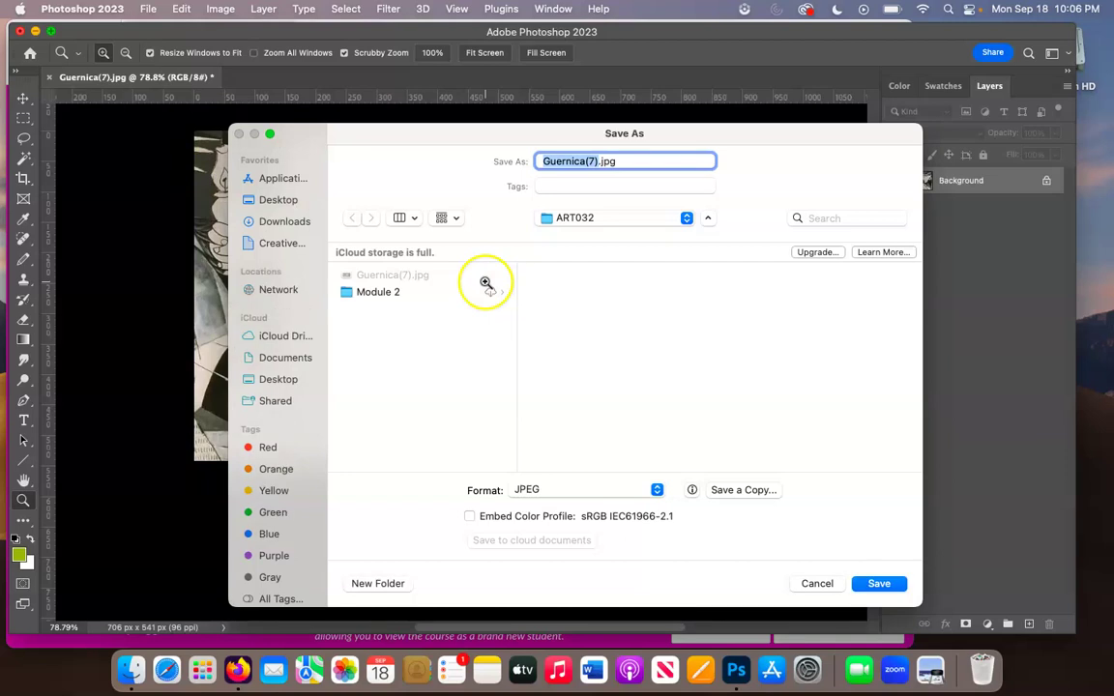
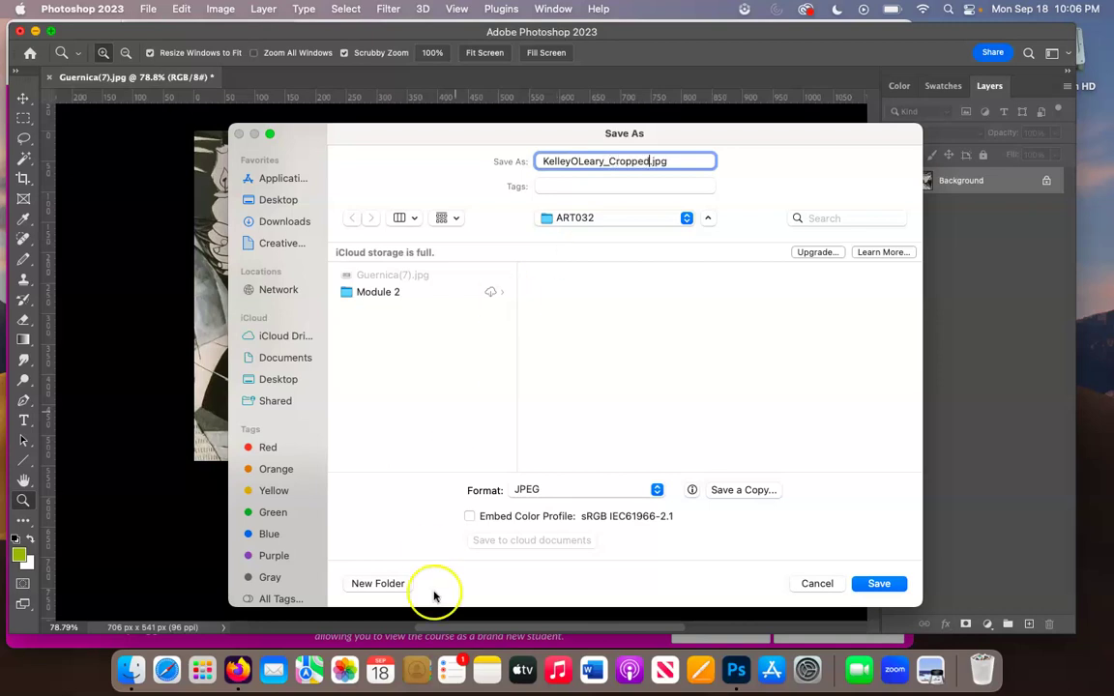
left_click(876, 583)
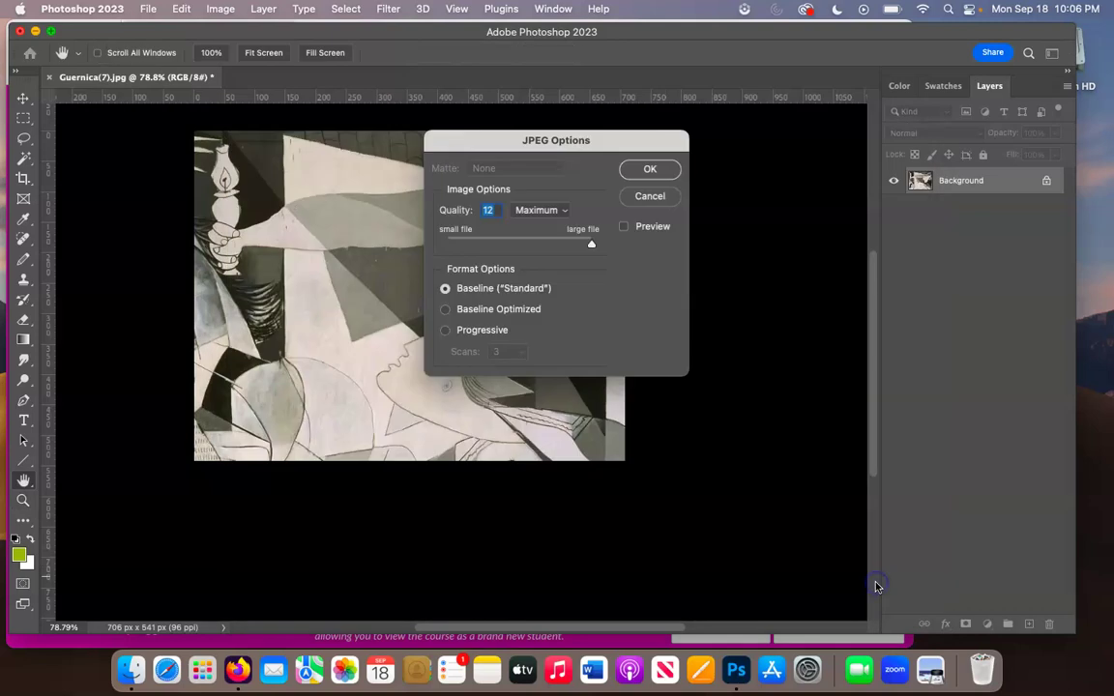
left_click(650, 179)
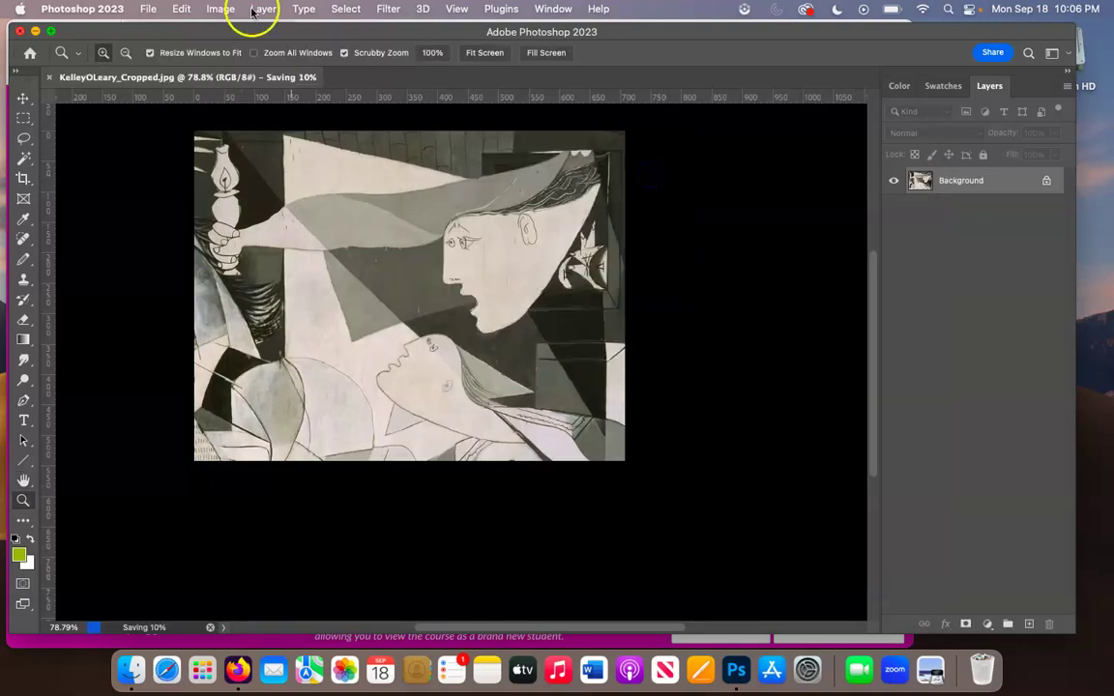
key("z")
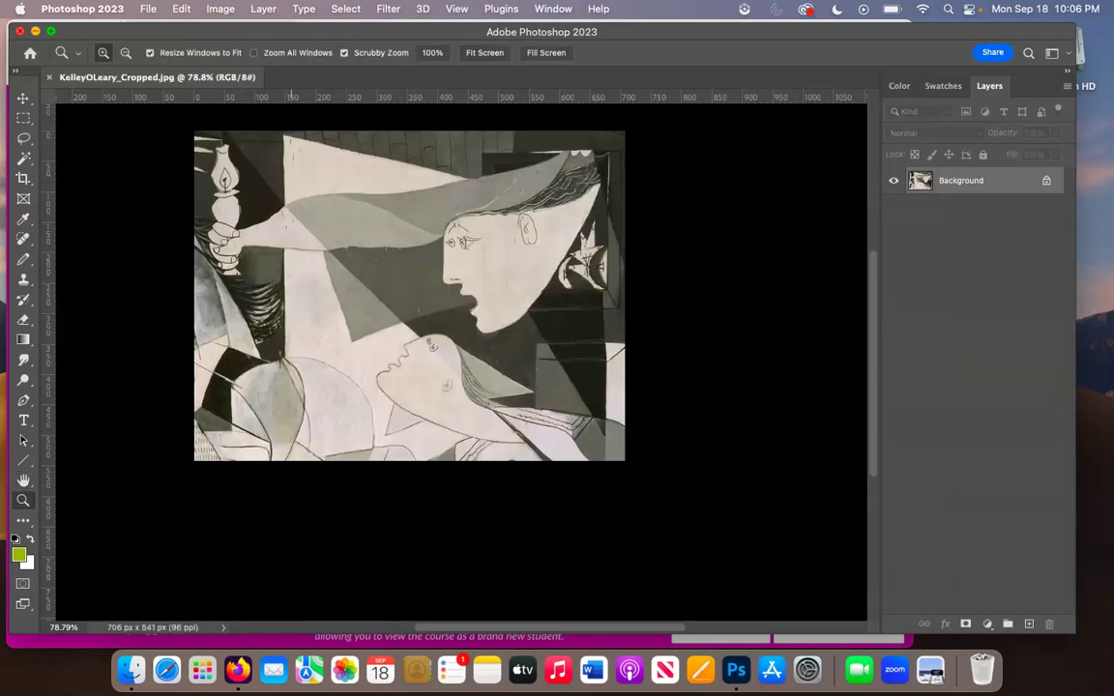
left_click(221, 9)
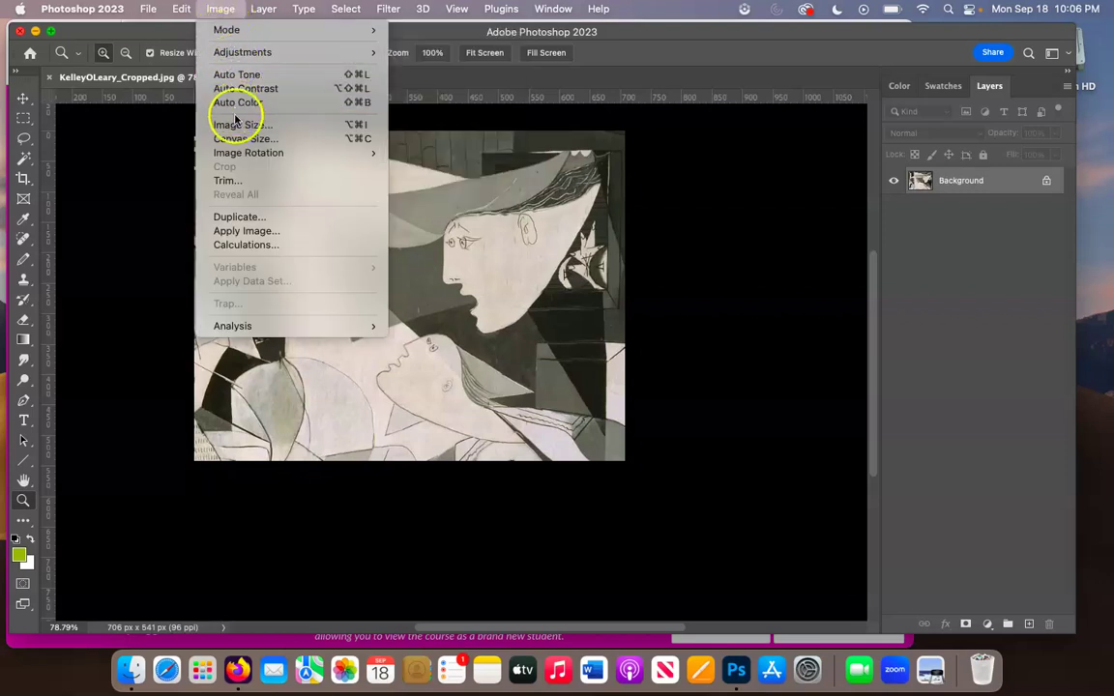
- Rotate the detail 90° clockwise to 541 × 706 px and save it as a '_Rotated' JPEG
mouse_move(246, 153)
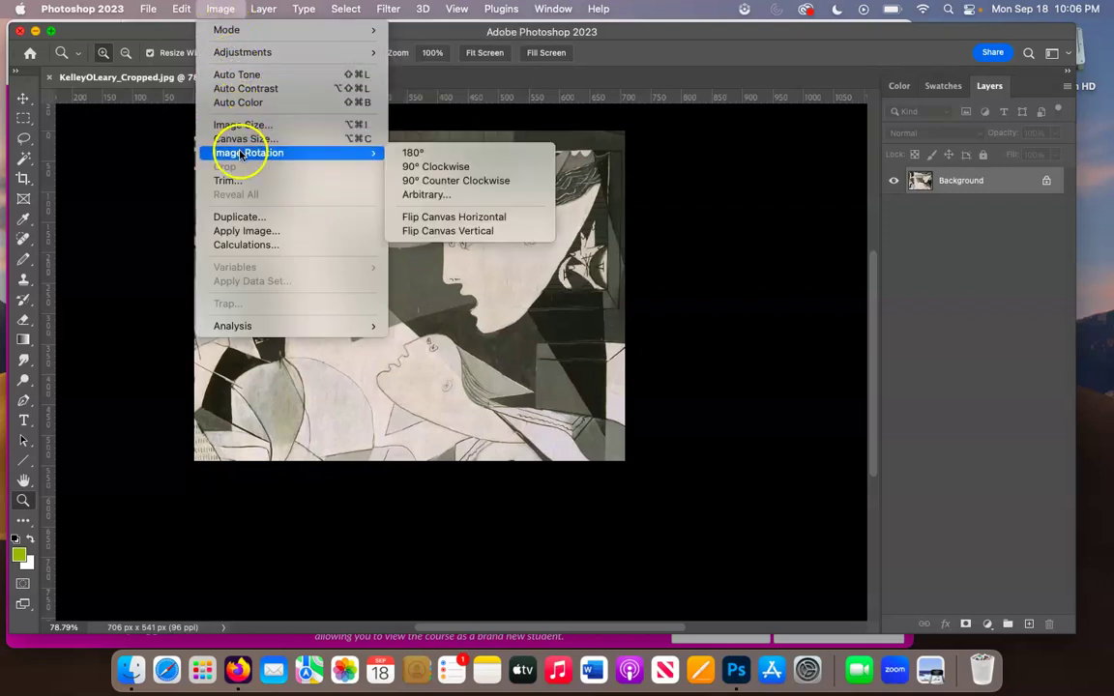
left_click(434, 168)
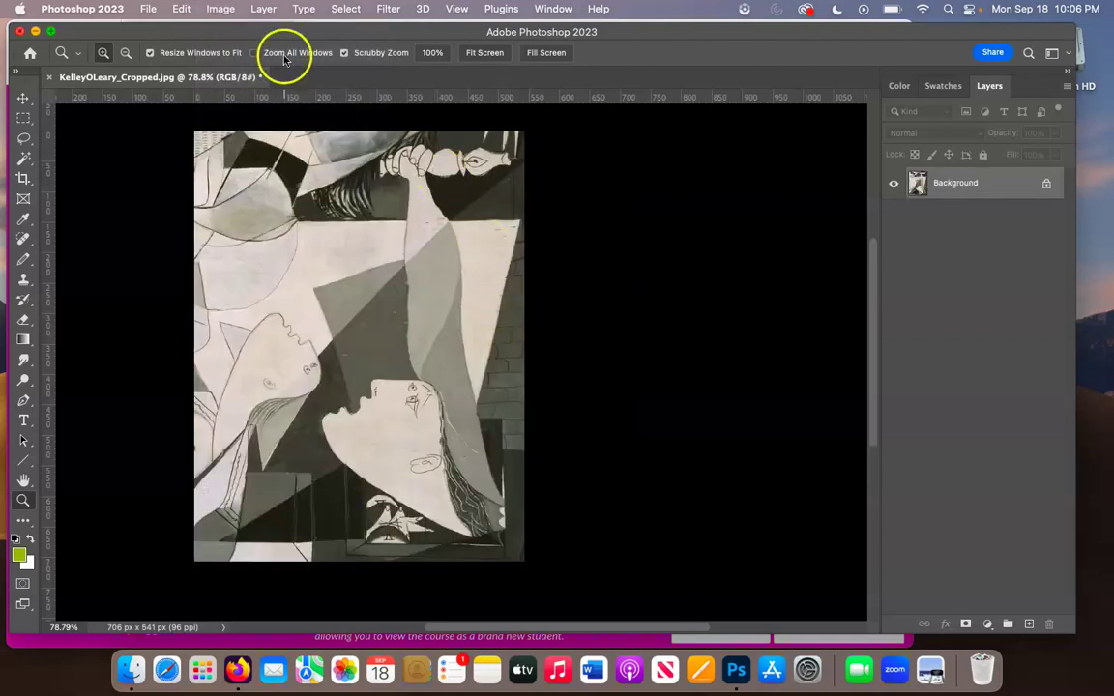
left_click(148, 9)
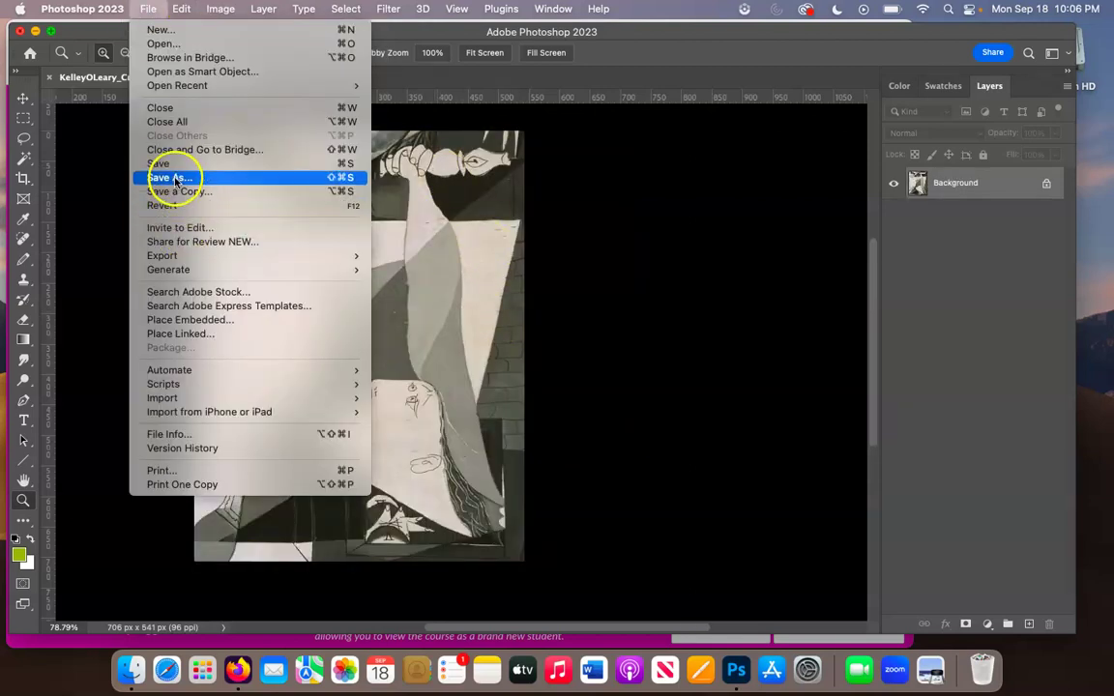
left_click(174, 178)
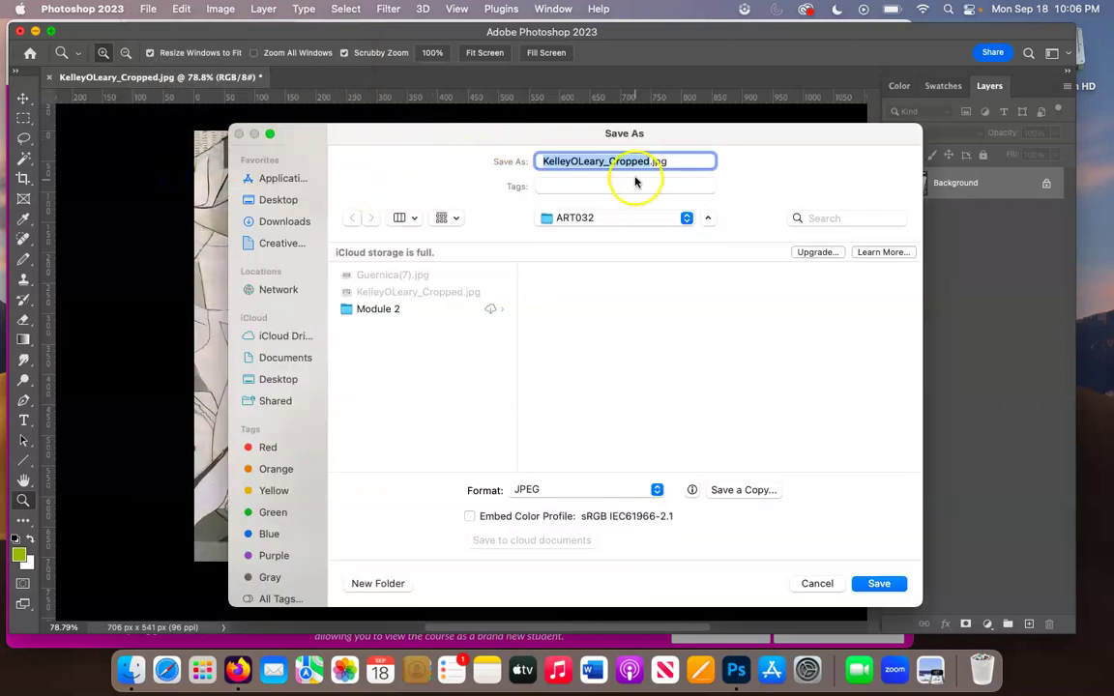
left_click(646, 162)
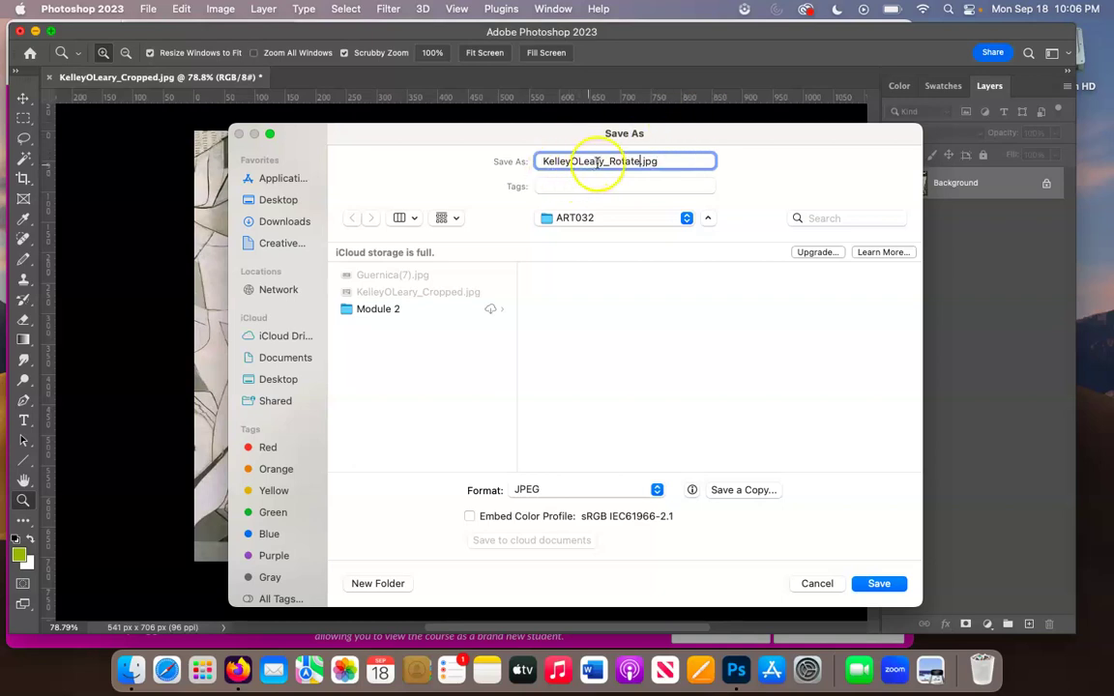
left_click(646, 163)
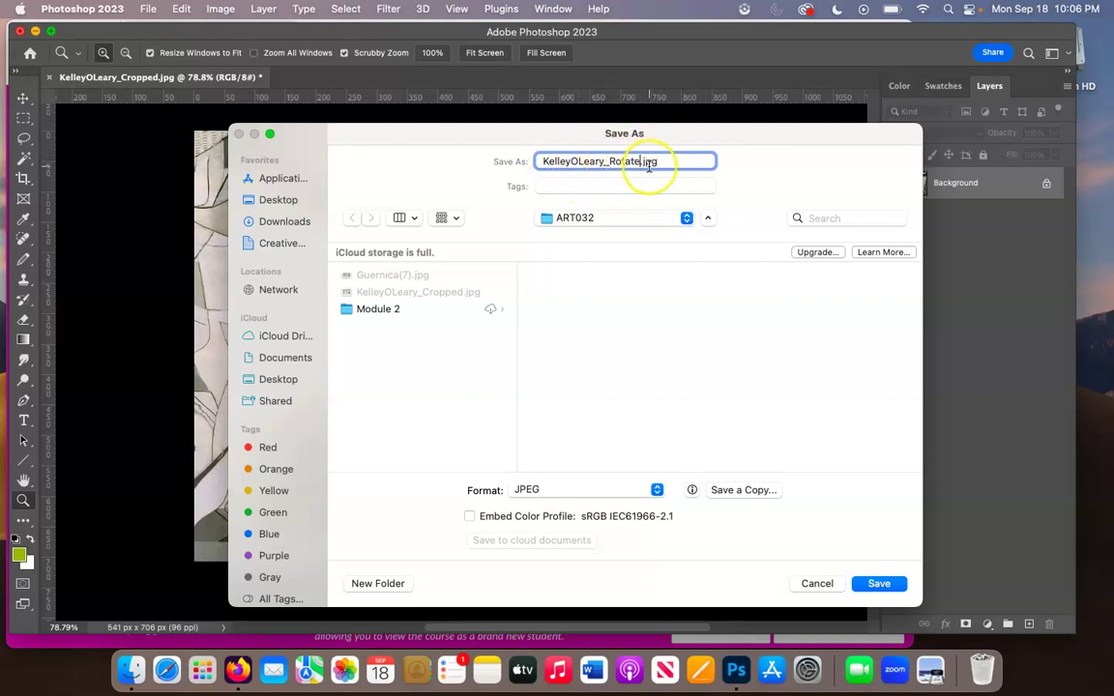
left_click(883, 585)
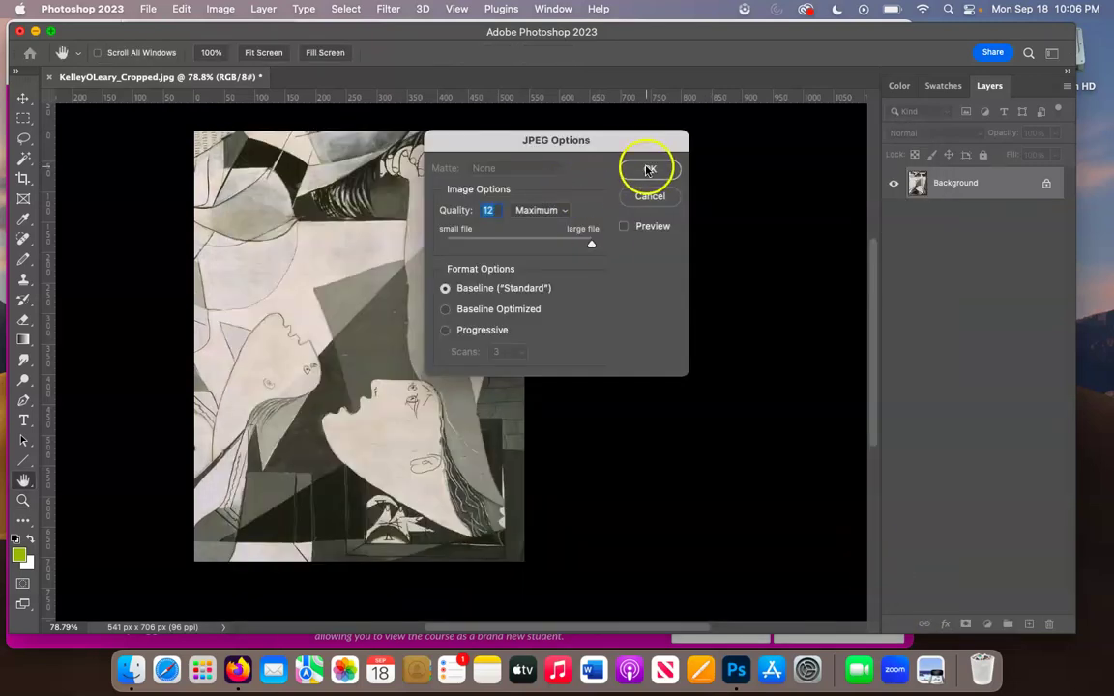
left_click(648, 170)
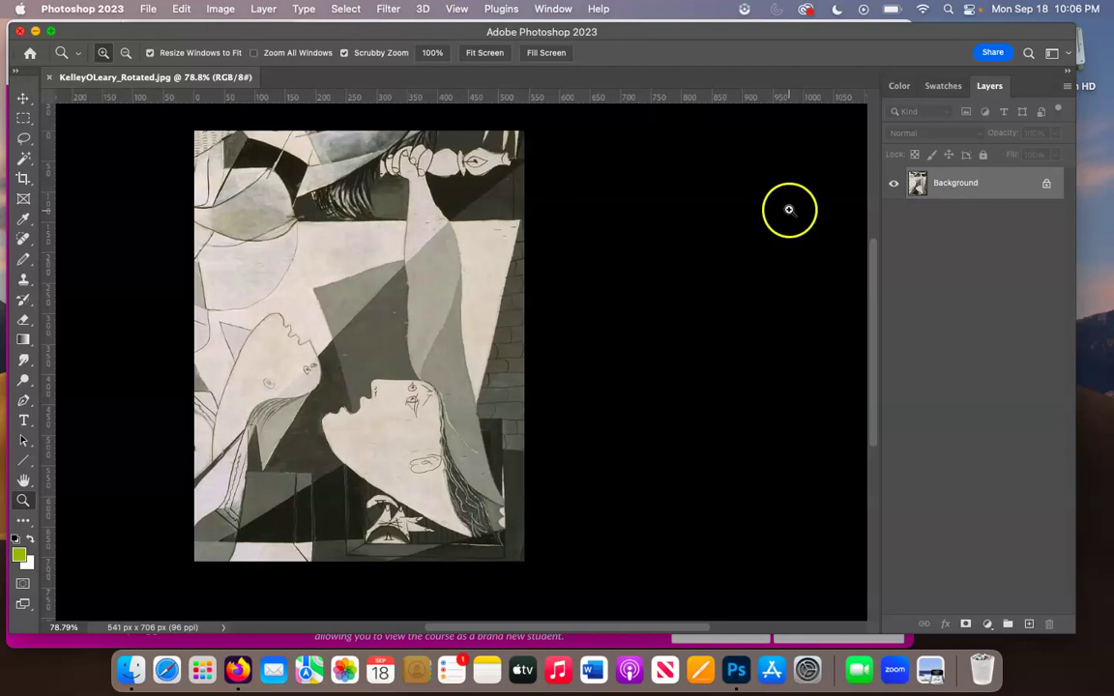
left_click(990, 87)
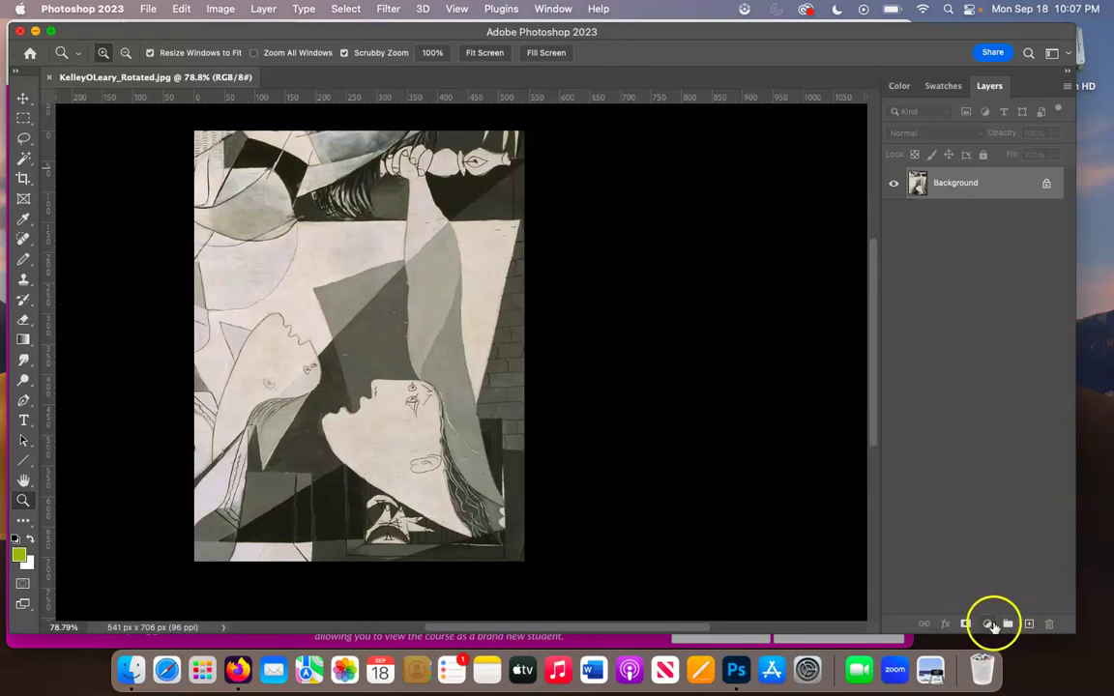
- Add a new empty Layer 1 above the Background layer
mouse_move(1029, 625)
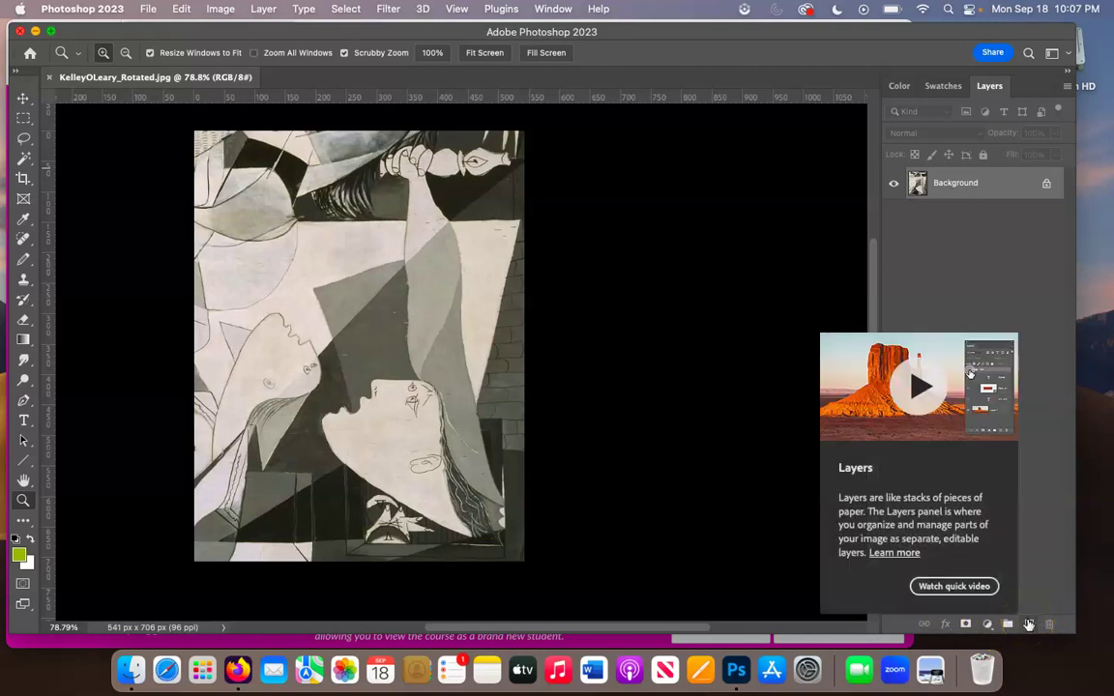
left_click(1029, 625)
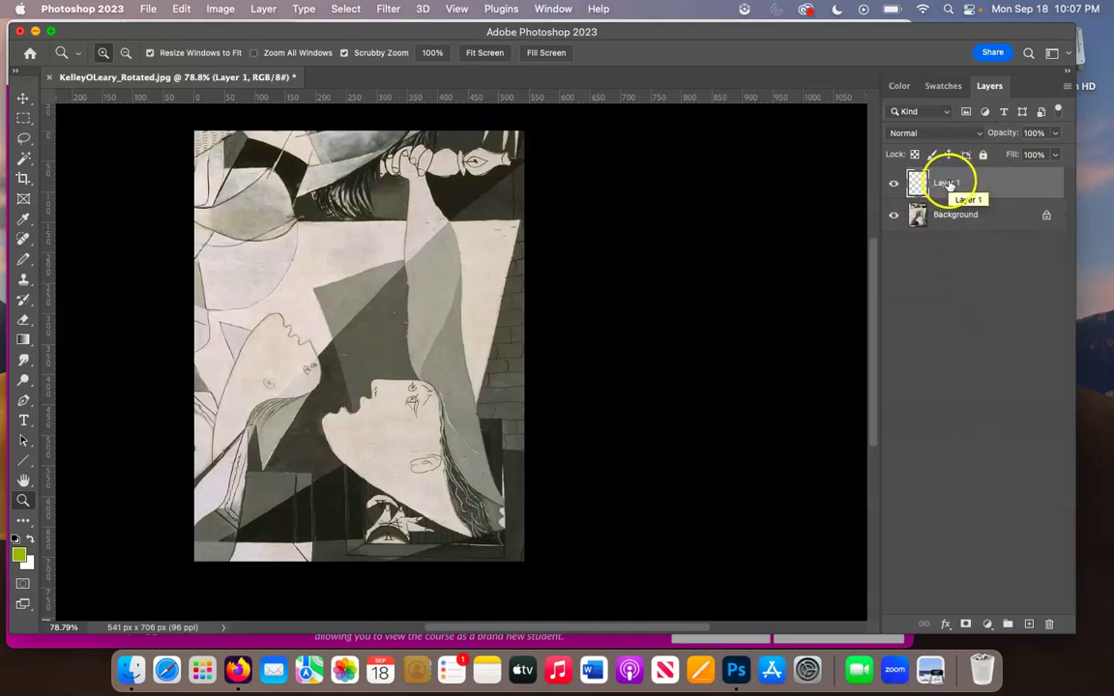
left_click(946, 216)
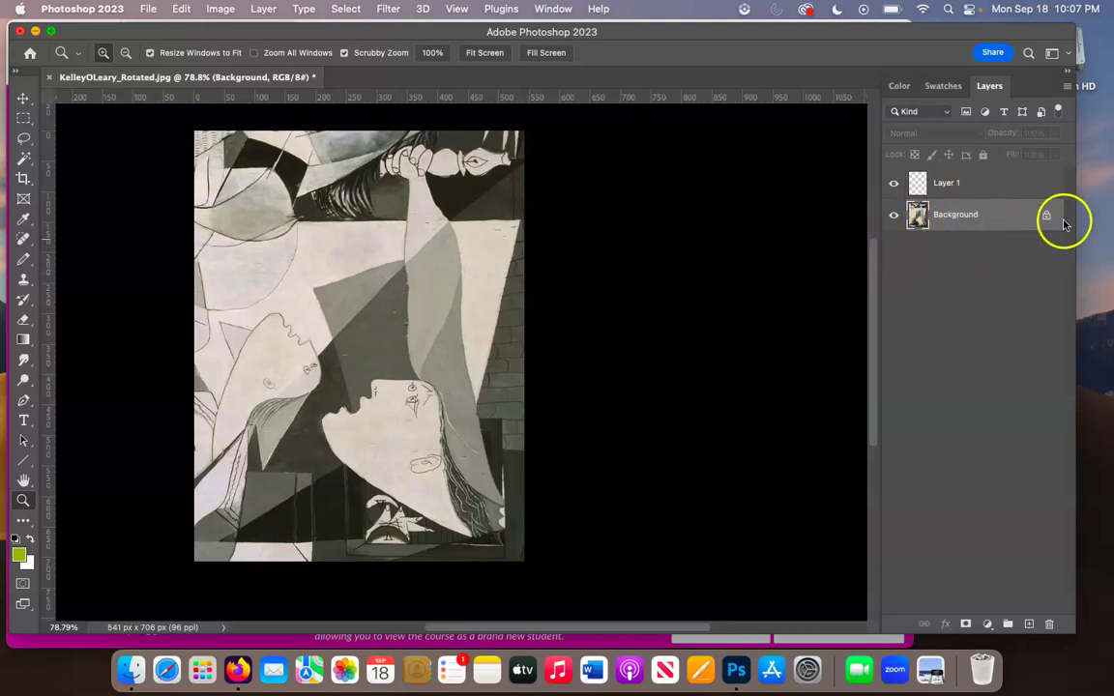
- Try moving the empty Layer 1 with the Move tool, then make Layer 1 the active layer
key("v")
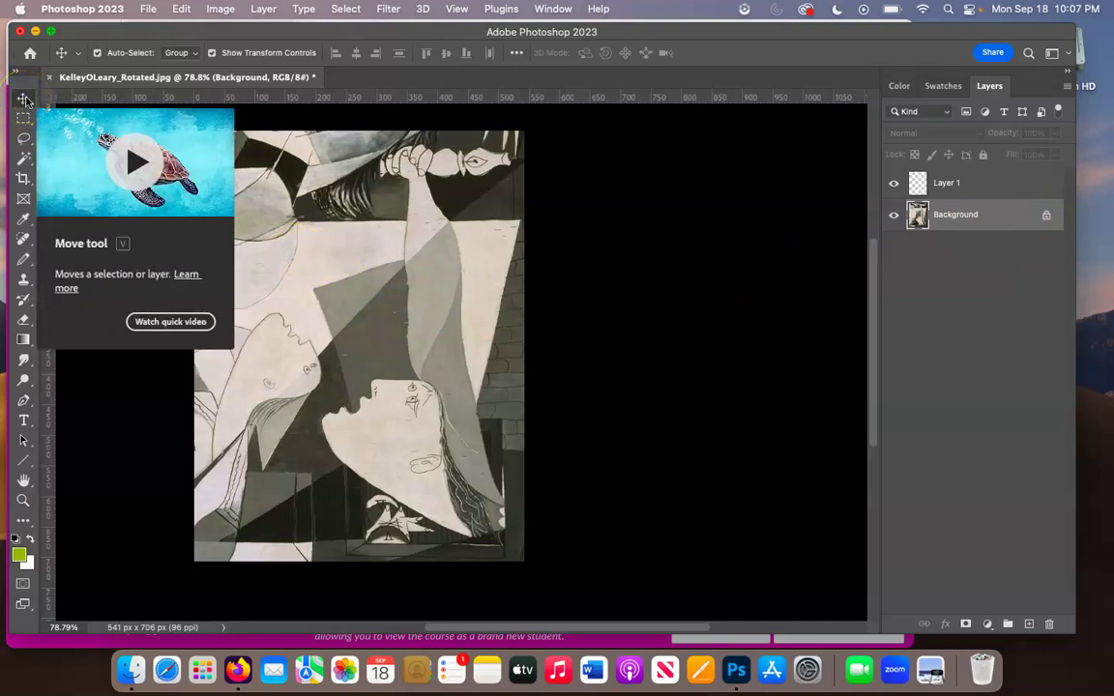
left_click(341, 403)
left_click(329, 377)
left_click_drag(328, 378, 362, 393)
left_click_drag(442, 353, 489, 373)
left_click(418, 276)
left_click(517, 378)
left_click(464, 342)
left_click(996, 189)
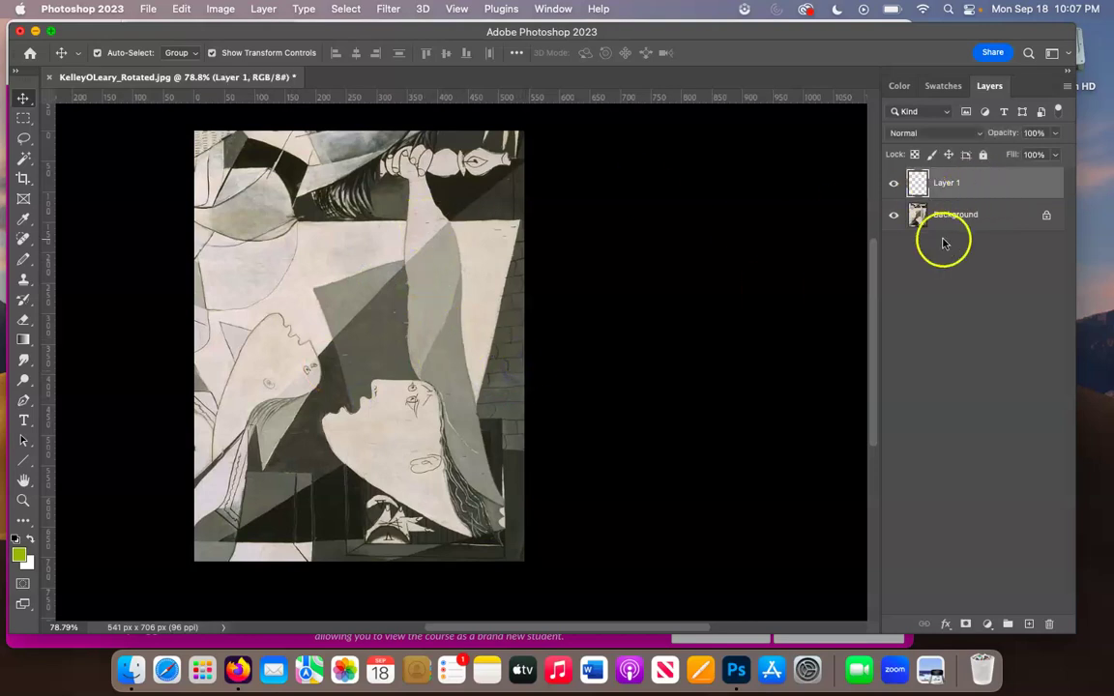
left_click_drag(947, 189, 259, 254)
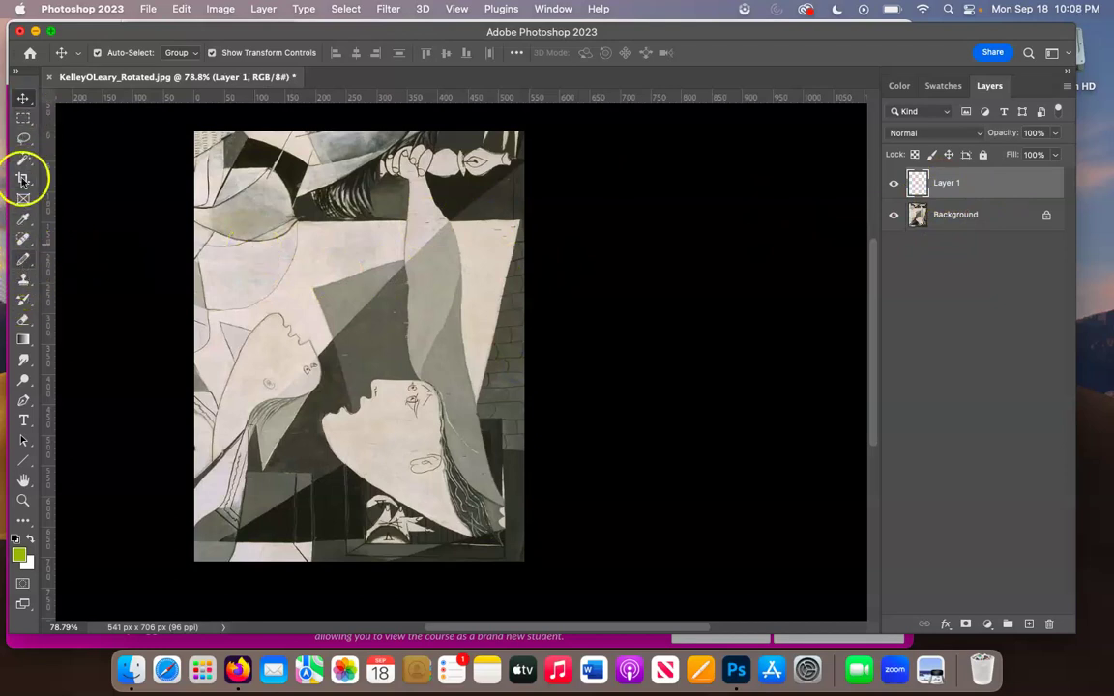
left_click(24, 263)
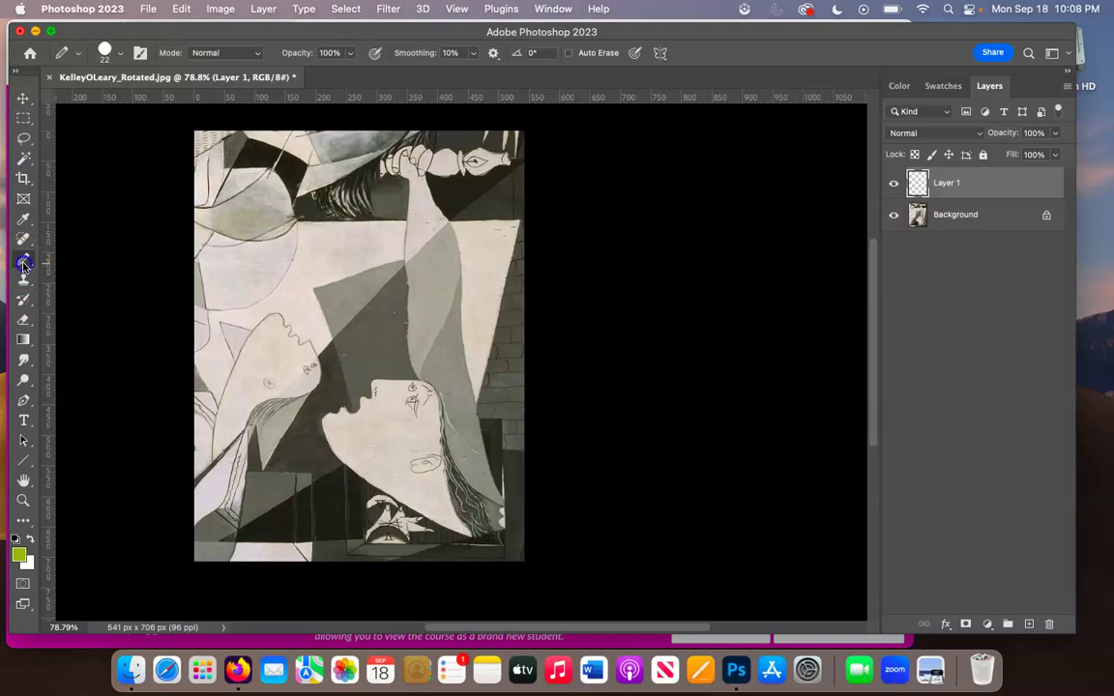
- Choose the Pencil Tool from the brush tool group
right_click(25, 263)
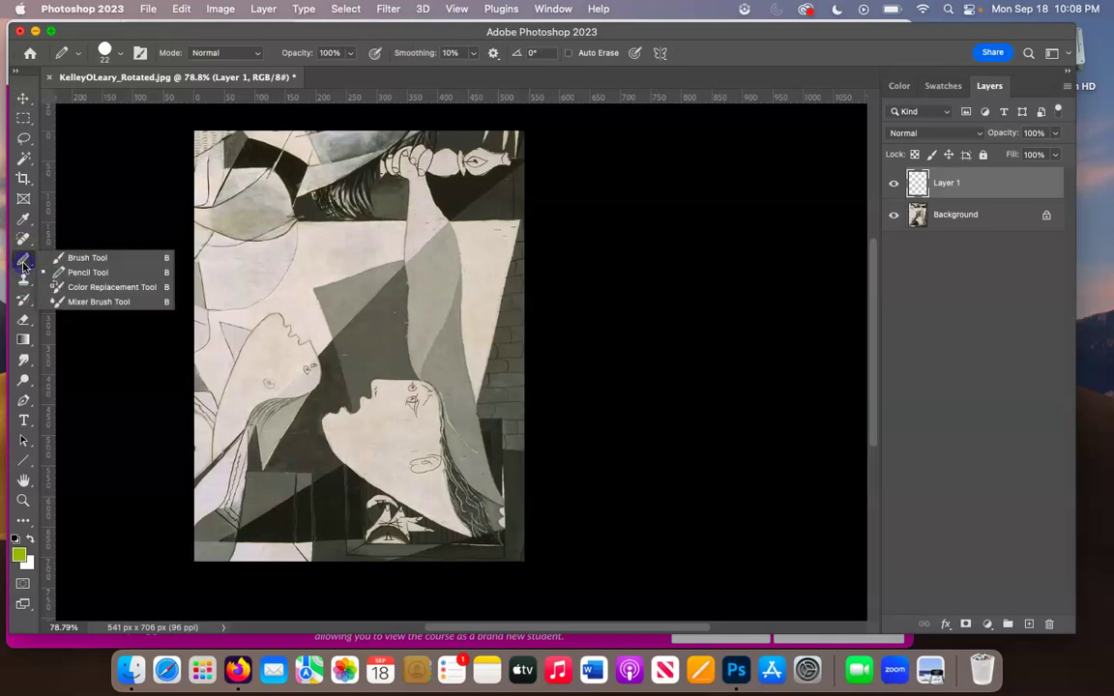
left_click(83, 260)
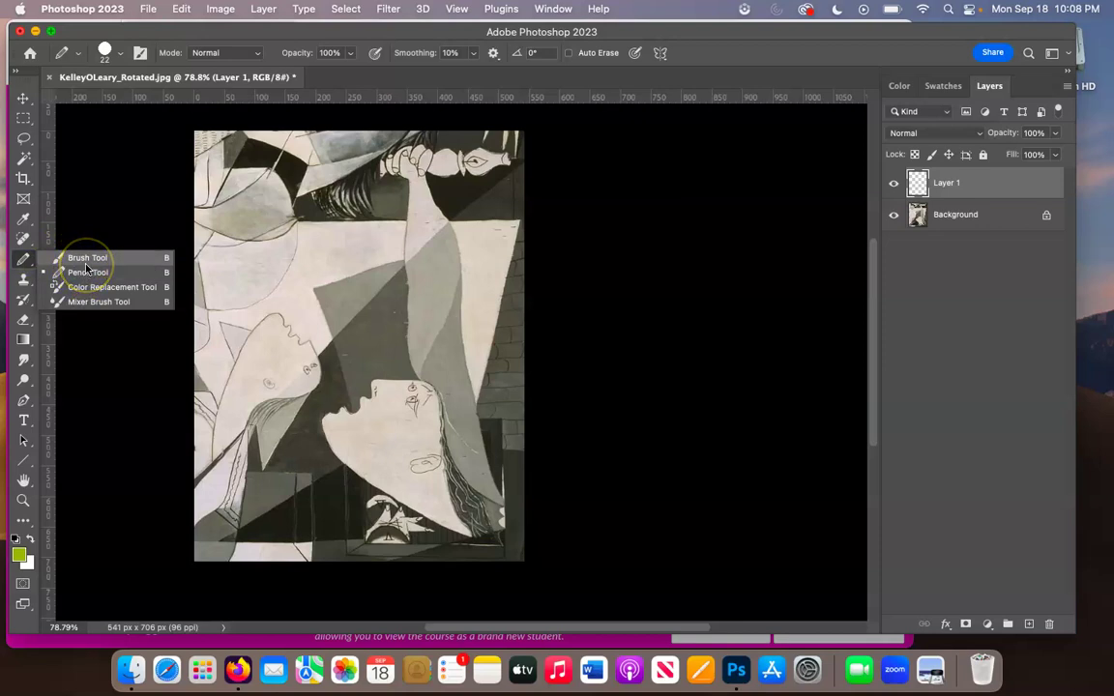
left_click(87, 272)
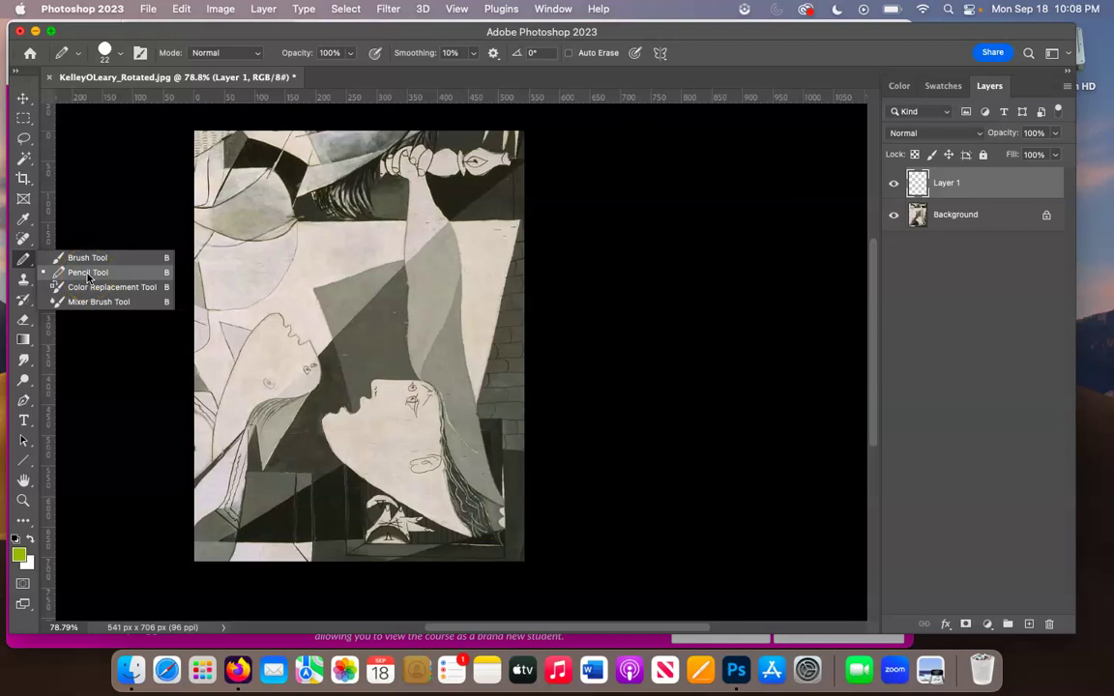
left_click(89, 259)
left_click(92, 260)
left_click(93, 274)
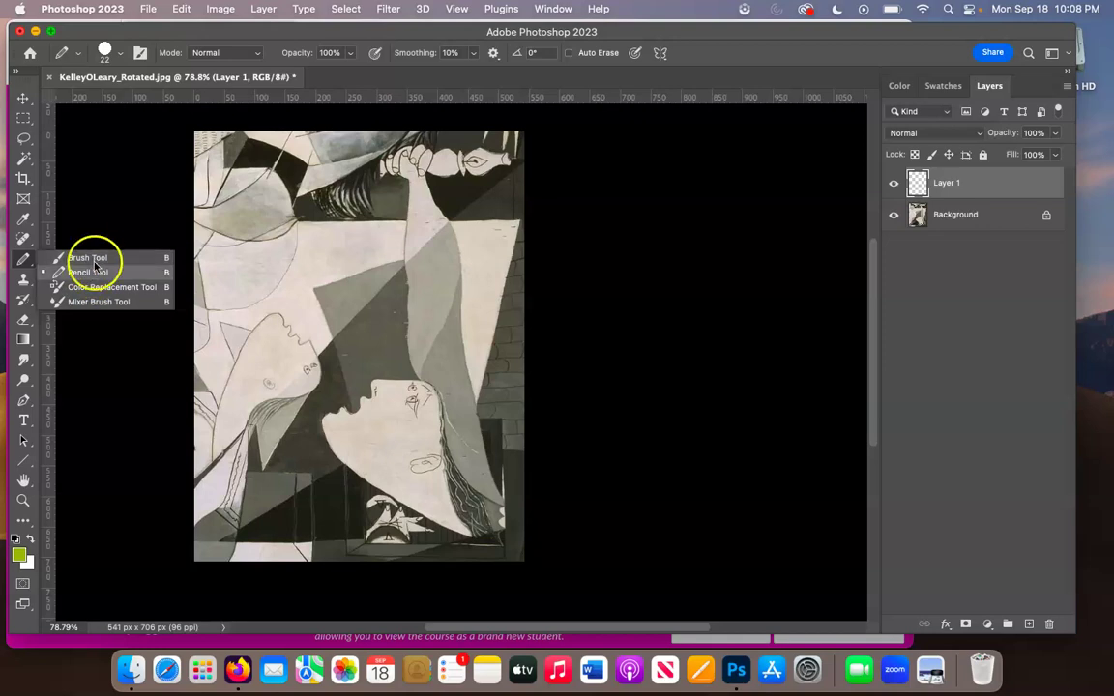
left_click(97, 273)
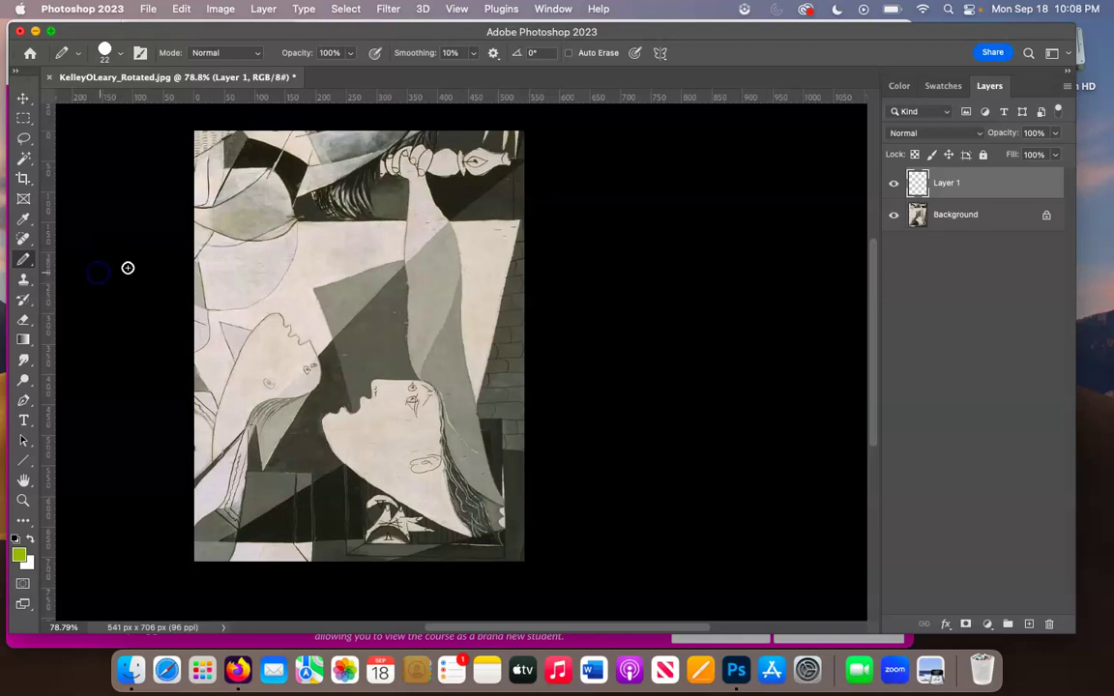
- Set the pencil tip to 100% hardness and 23 px, undoing a test stroke
left_click(105, 49)
left_click_drag(105, 103, 134, 103)
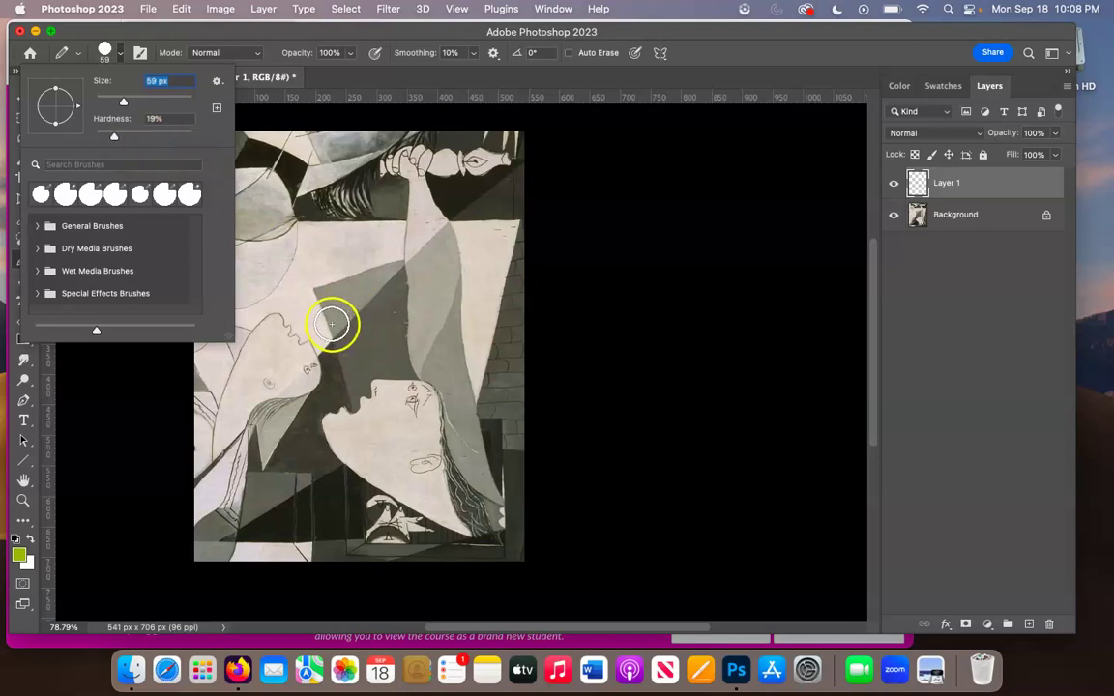
mouse_move(346, 328)
left_mouse_down()
mouse_move(313, 287)
mouse_move(298, 318)
mouse_move(349, 330)
left_mouse_up()
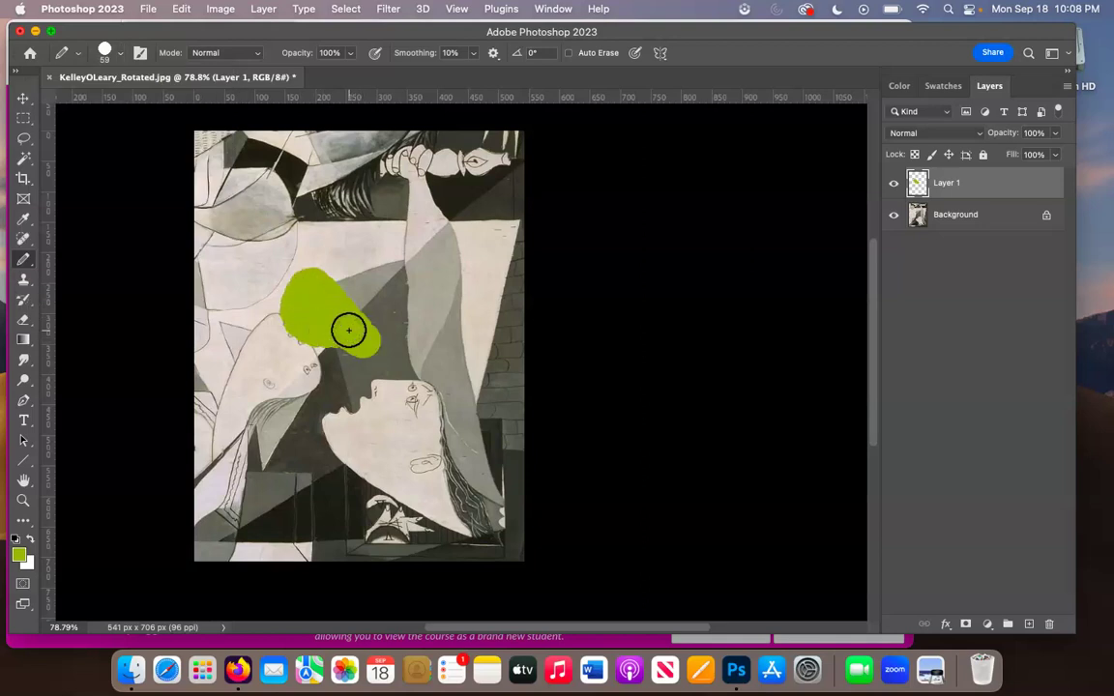
key("super+z")
left_click(120, 54)
left_click_drag(114, 135, 175, 142)
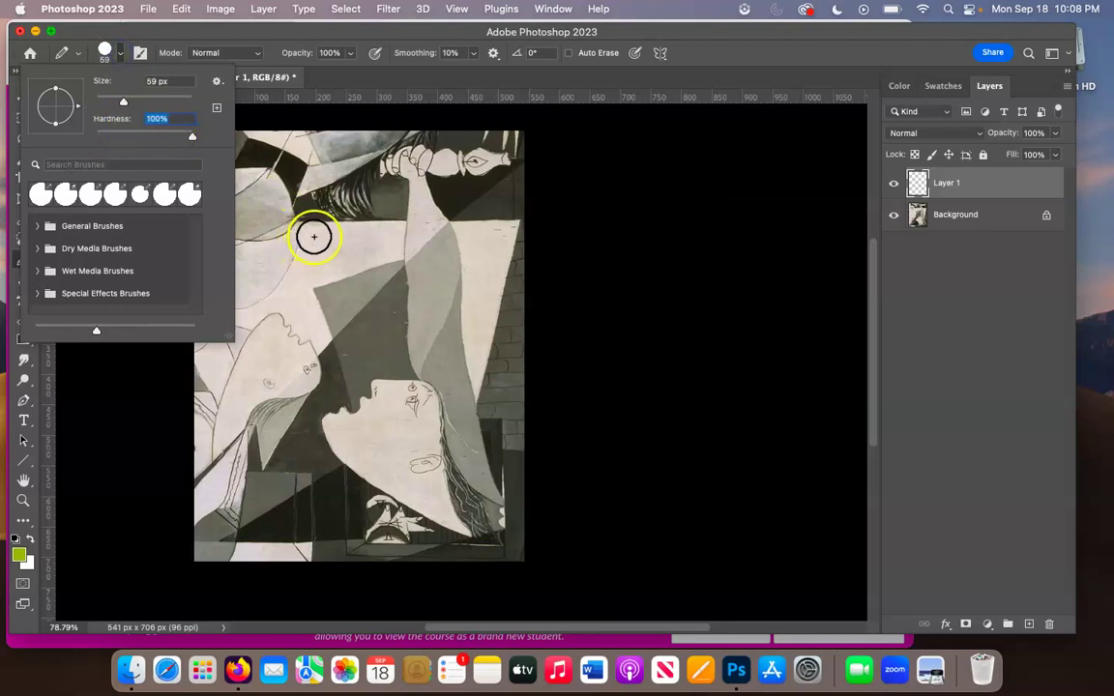
left_click(124, 103)
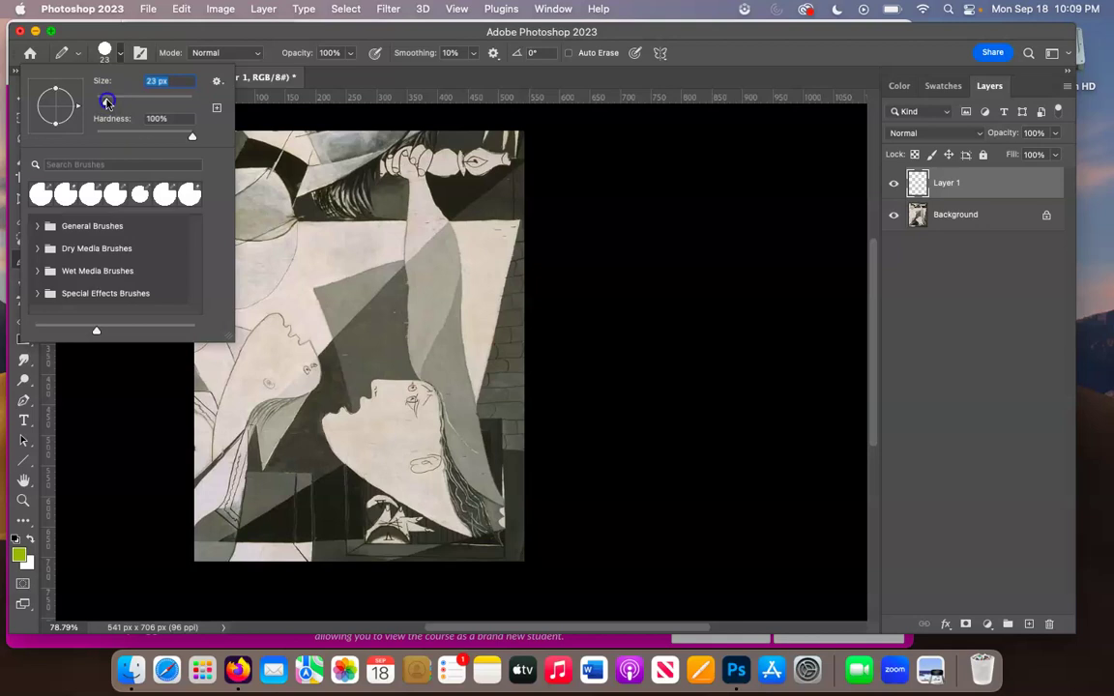
mouse_move(371, 247)
left_mouse_down()
mouse_move(343, 303)
mouse_move(378, 373)
left_mouse_up()
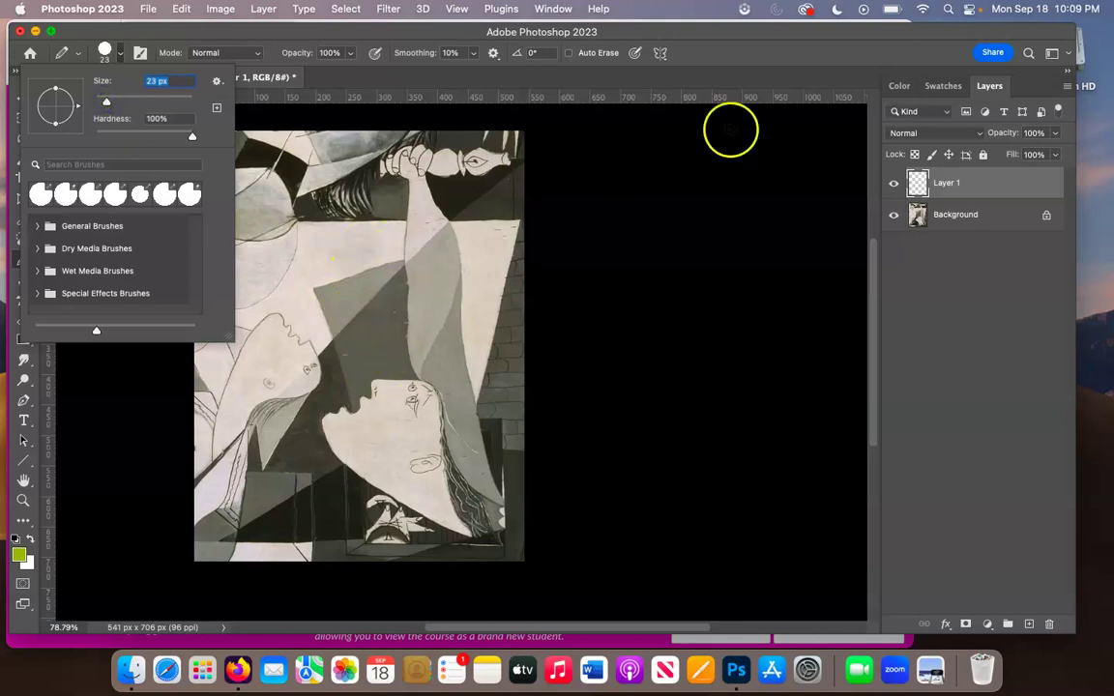
left_click(972, 186)
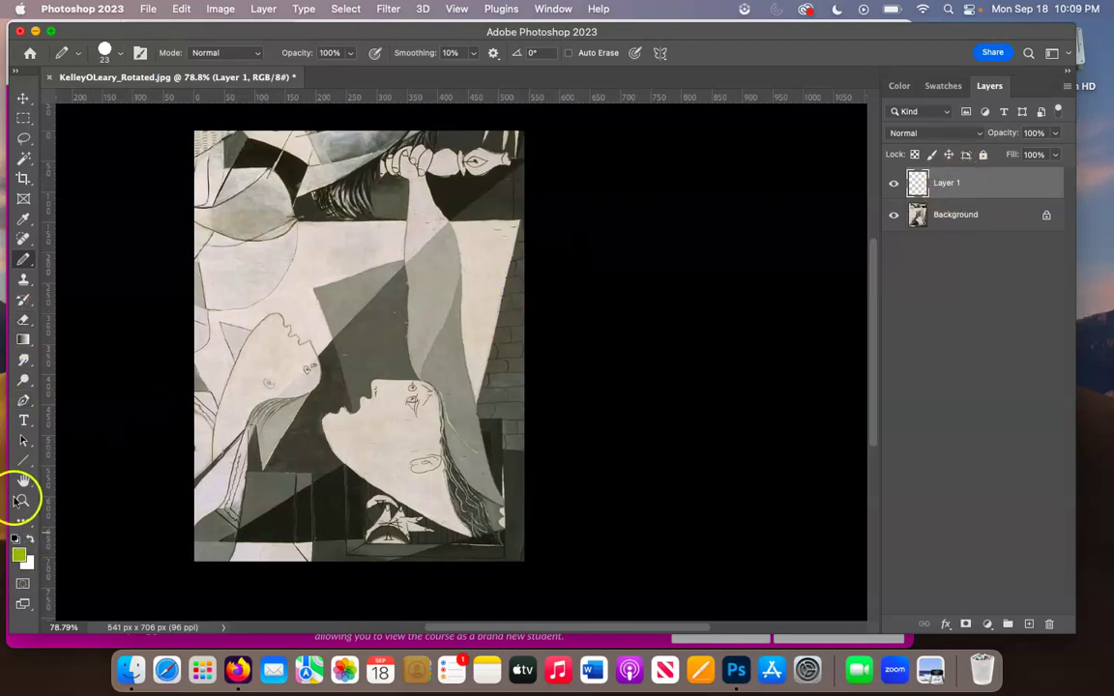
- Pick purple #6661c2 as the foreground colour in the Color Picker
left_click(20, 557)
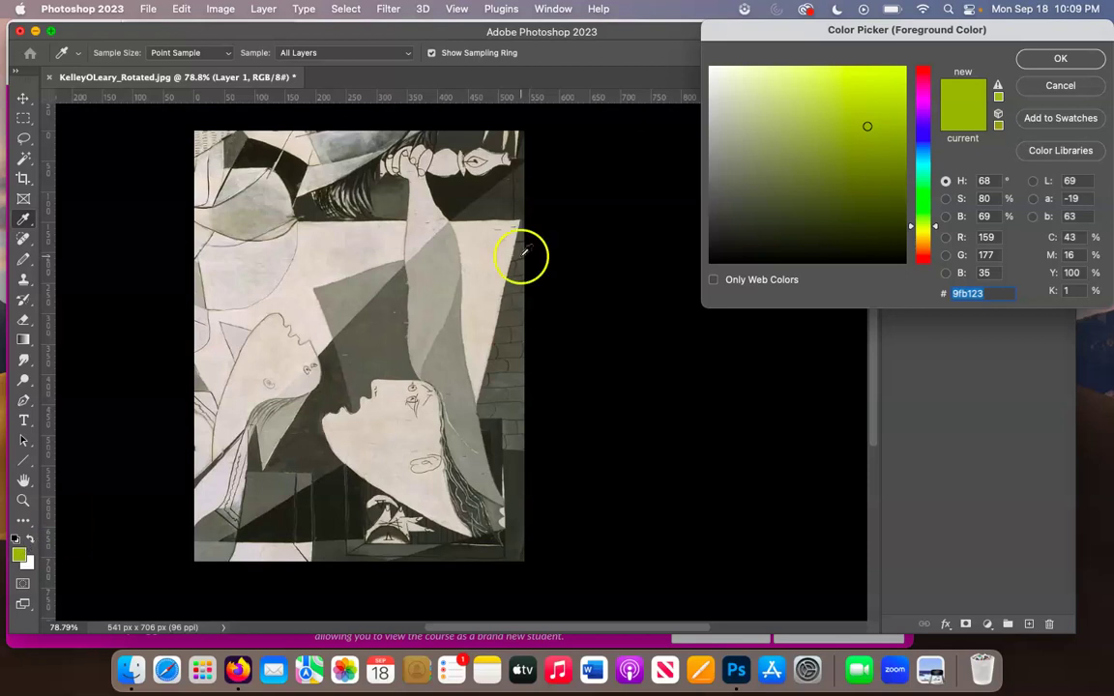
left_click_drag(925, 211, 926, 129)
mouse_move(796, 117)
left_mouse_down()
mouse_move(768, 152)
mouse_move(866, 164)
mouse_move(773, 167)
mouse_move(828, 117)
mouse_move(810, 124)
mouse_move(807, 112)
left_mouse_up()
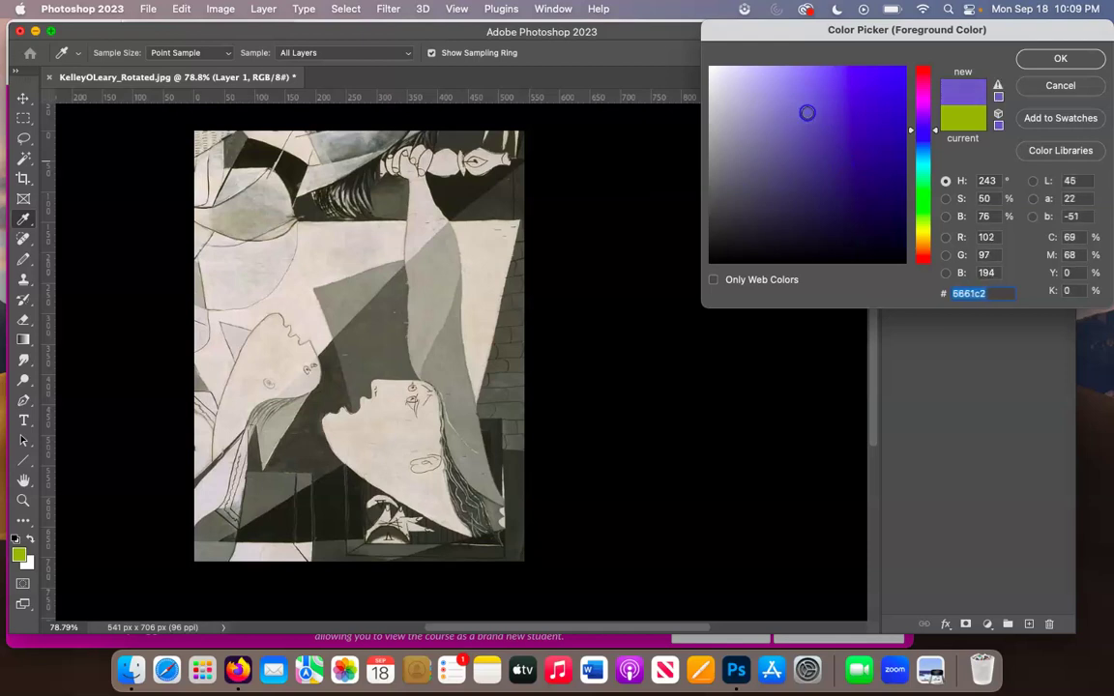
left_click(1060, 58)
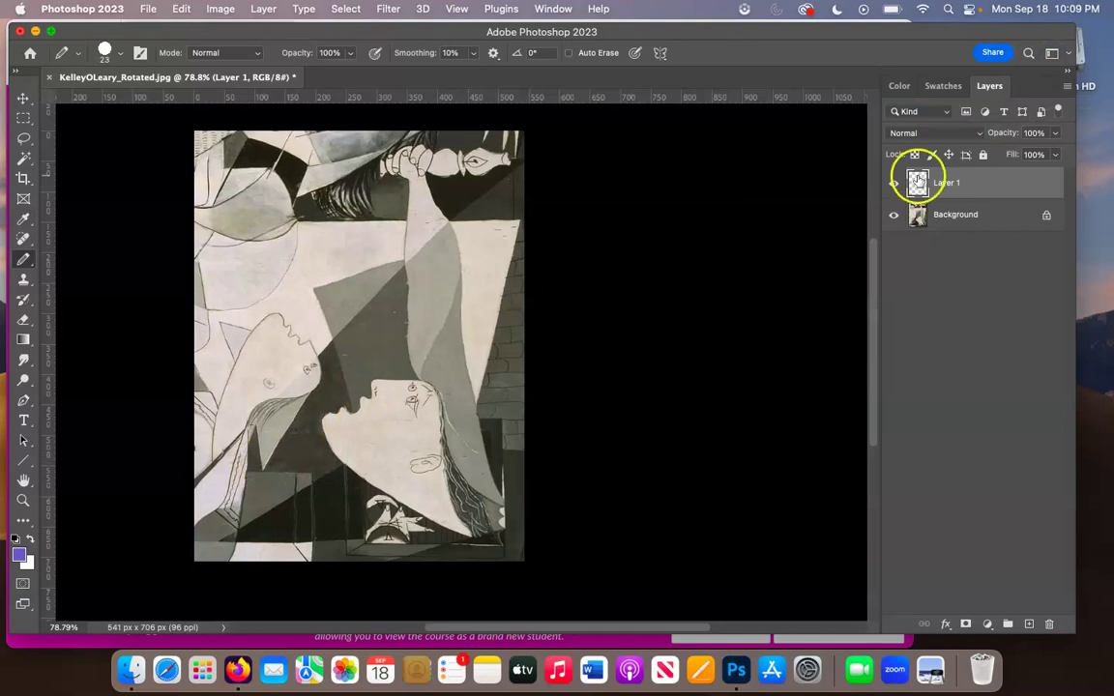
- Browse the CMYK, Pastel and Light swatch groups, then keep purple as the foreground colour
left_click(945, 87)
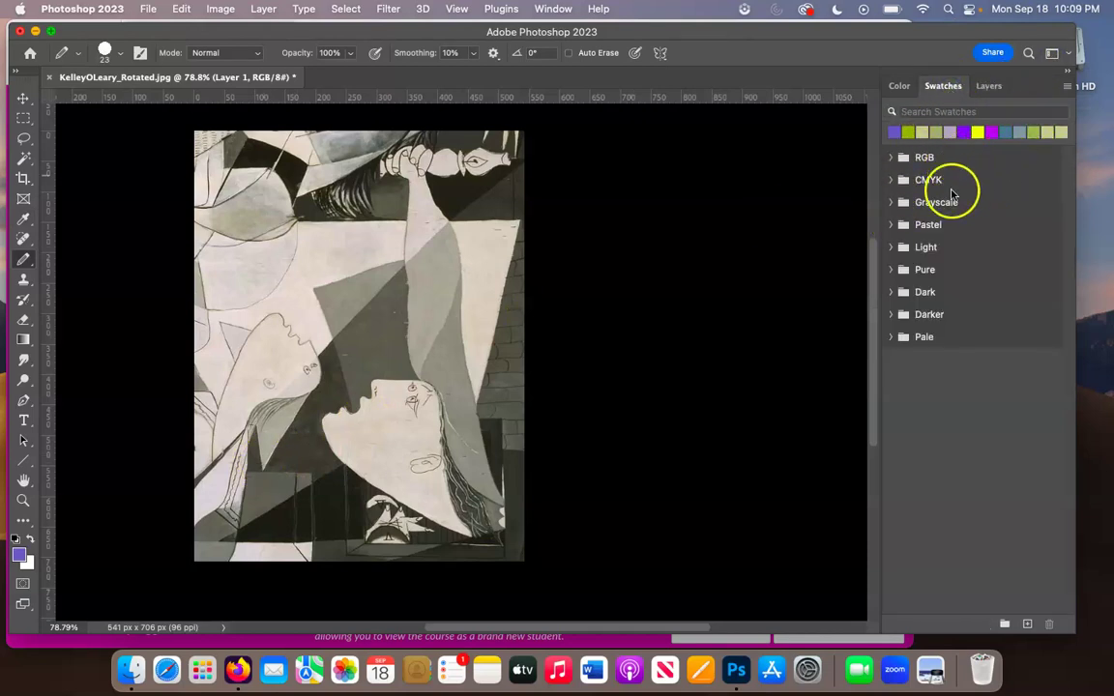
left_click(891, 180)
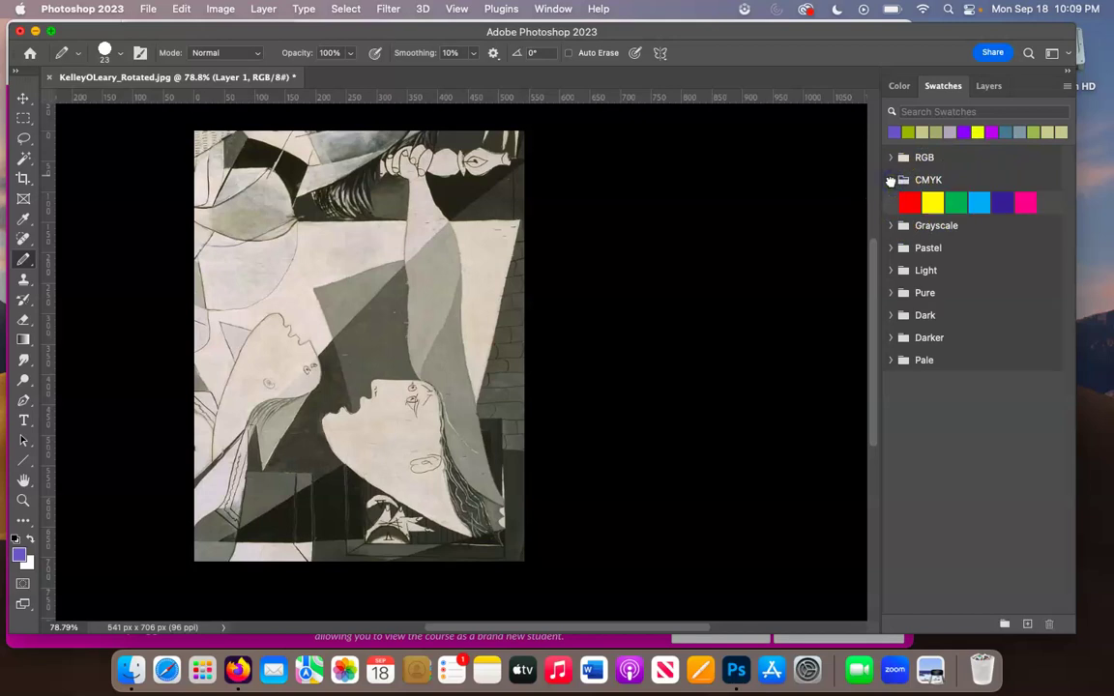
left_click(891, 179)
left_click(891, 224)
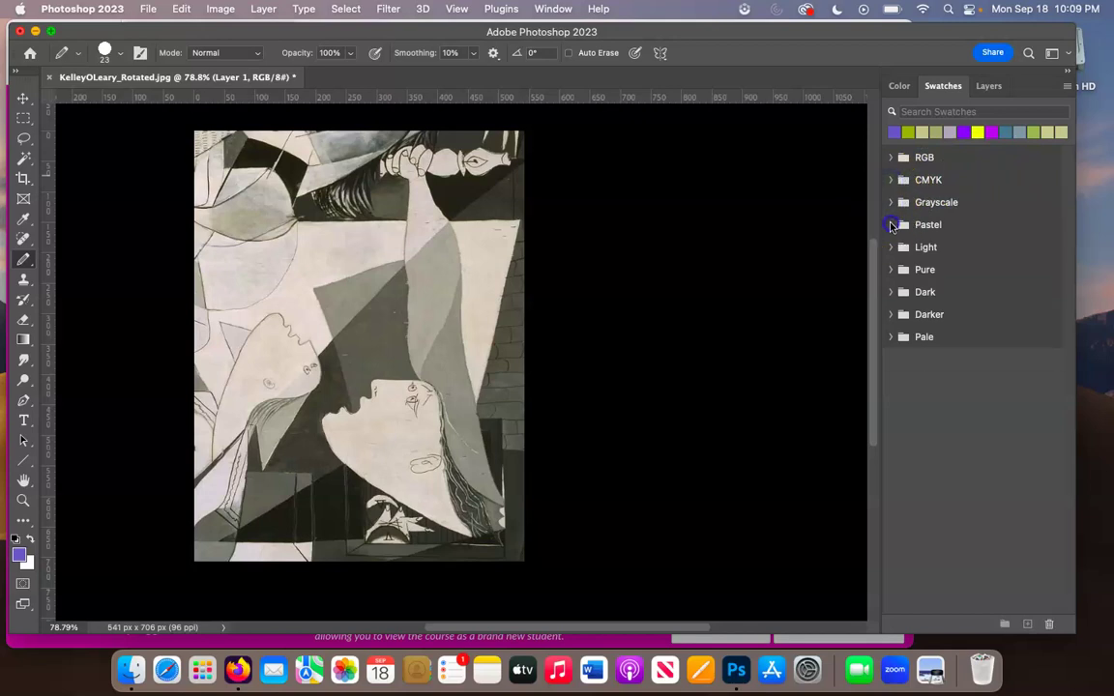
left_click(890, 225)
left_click(891, 249)
left_click(890, 248)
left_click(19, 557)
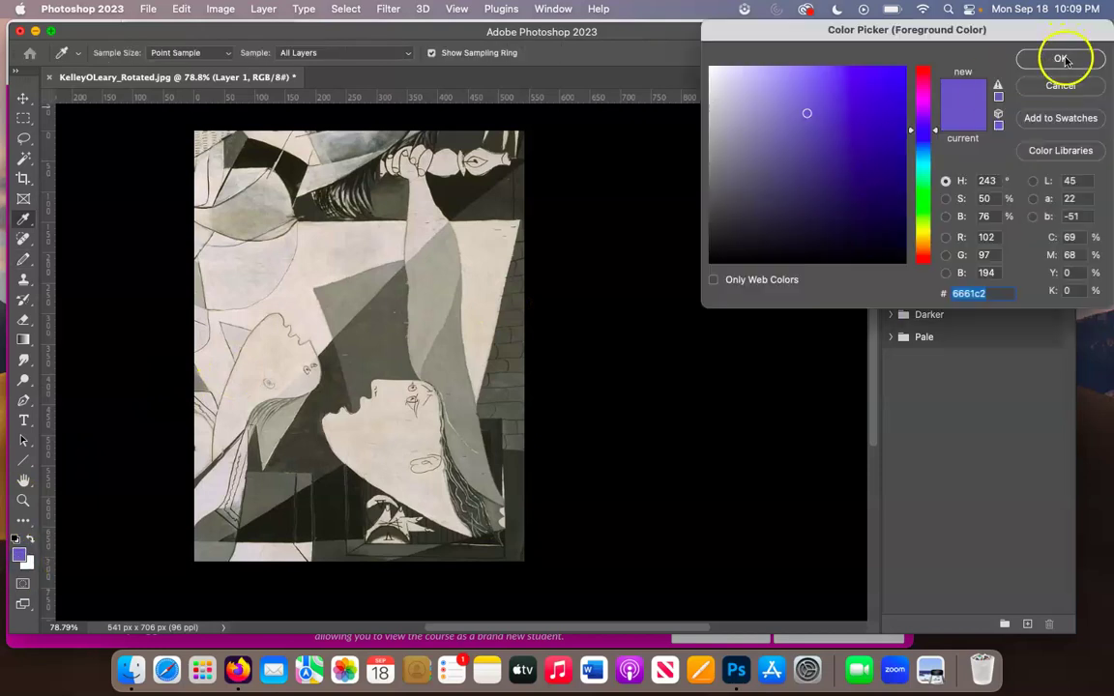
left_click(1061, 60)
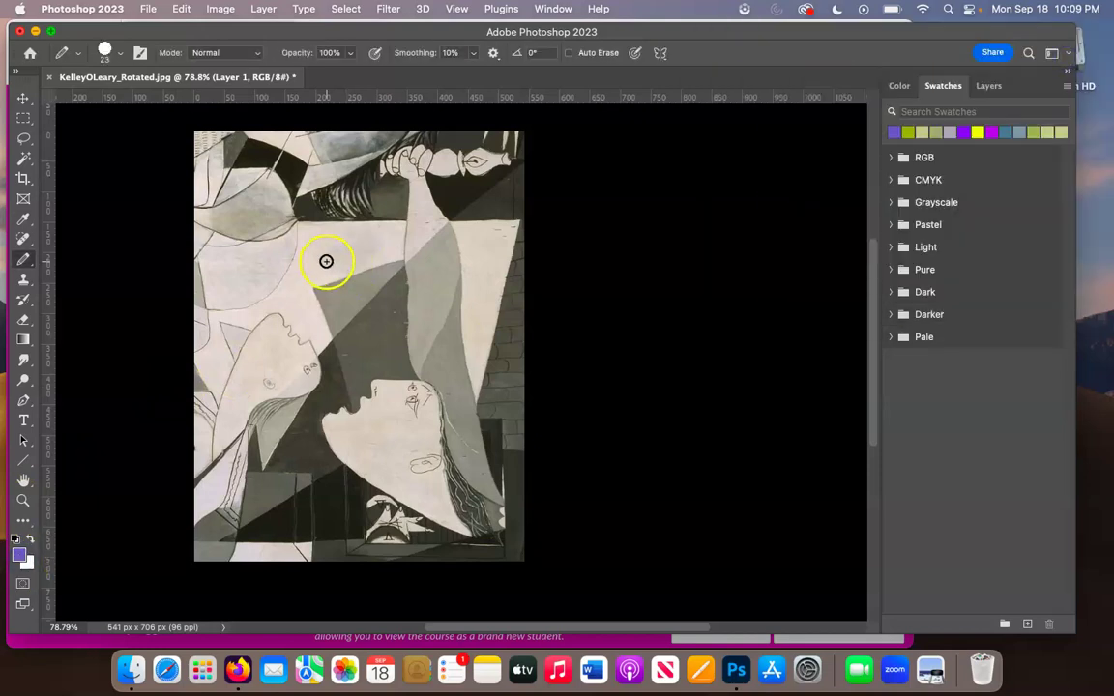
- Show the layers, zoom in, and outline the wedge above the upturned face with a 9 px purple brush
left_click(989, 85)
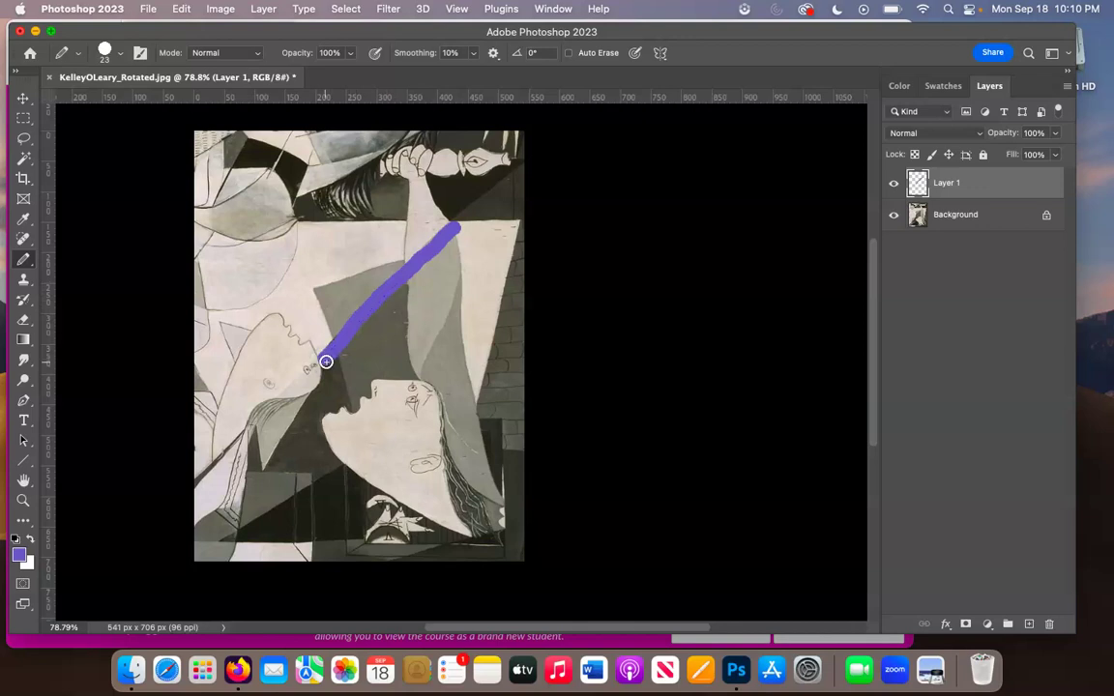
scroll(326, 361, "up", 5)
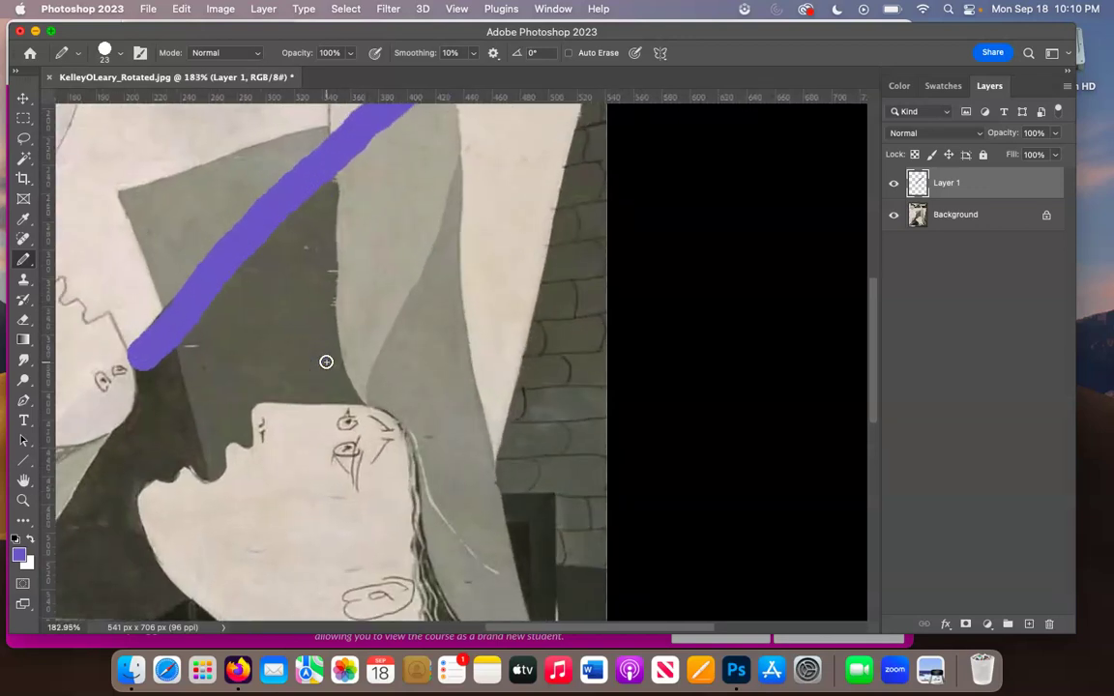
scroll(326, 362, "up", 3)
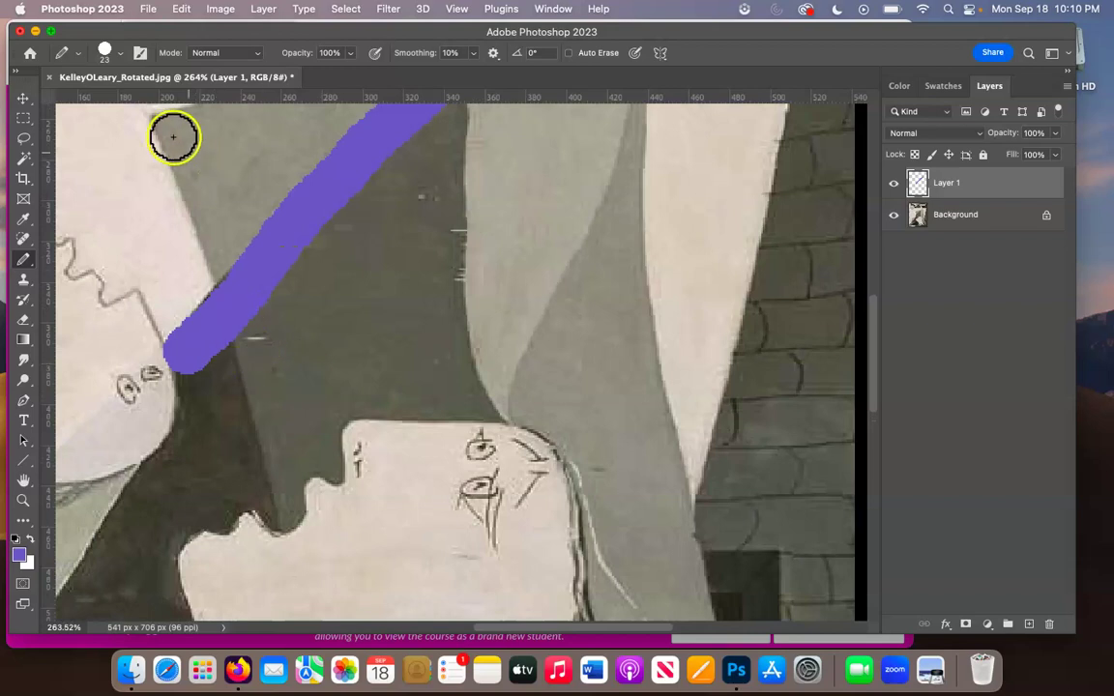
left_click(116, 51)
left_click_drag(107, 103, 105, 102)
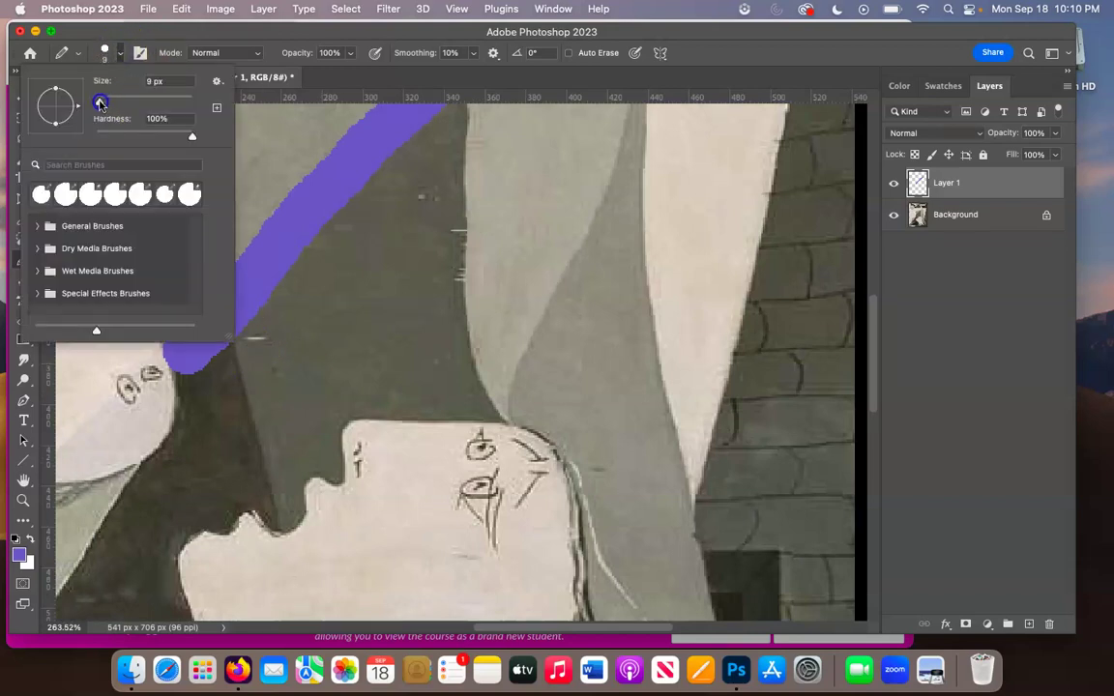
left_click(188, 343)
left_click_drag(185, 390, 181, 427)
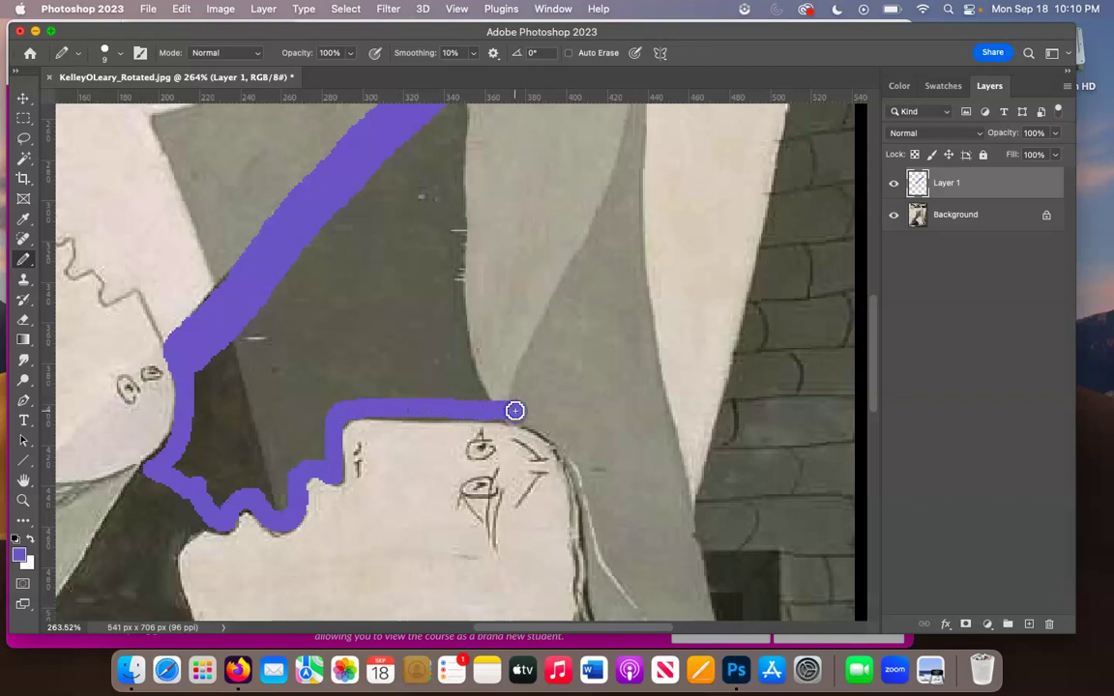
scroll(515, 411, "down", 10)
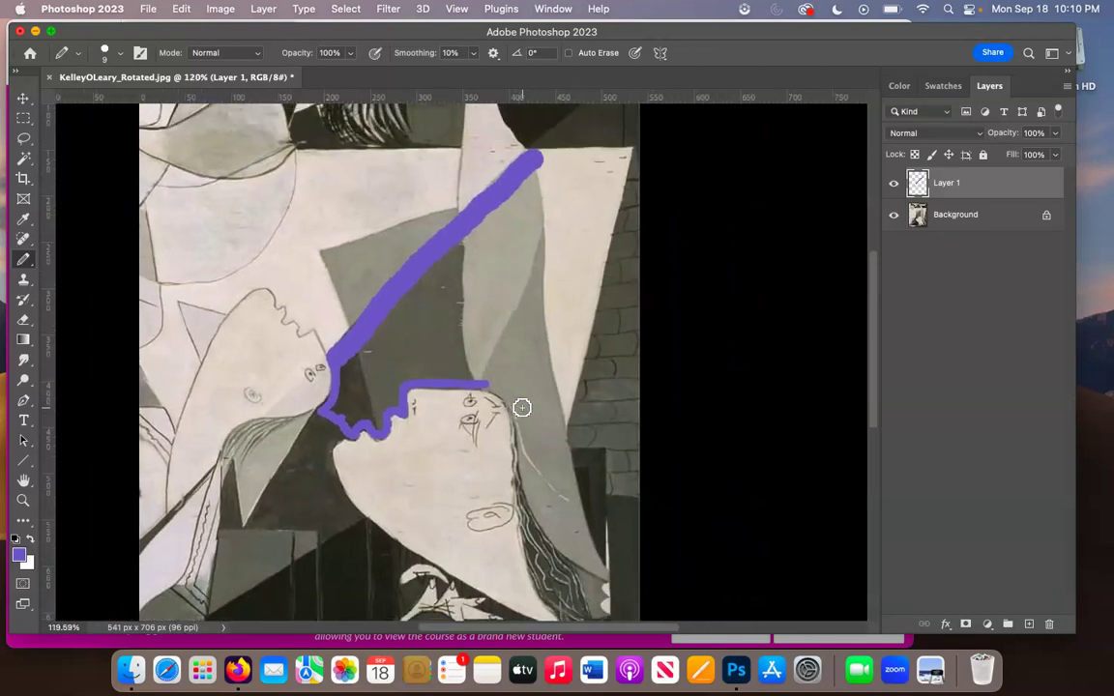
left_click_drag(534, 151, 529, 153)
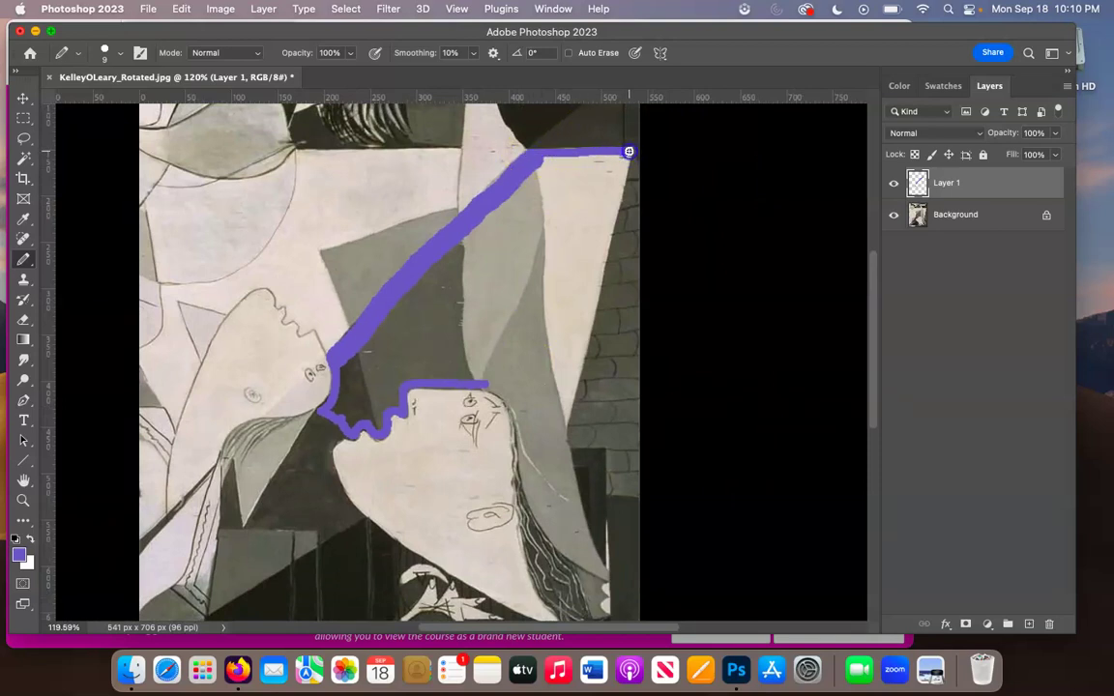
left_click(483, 387)
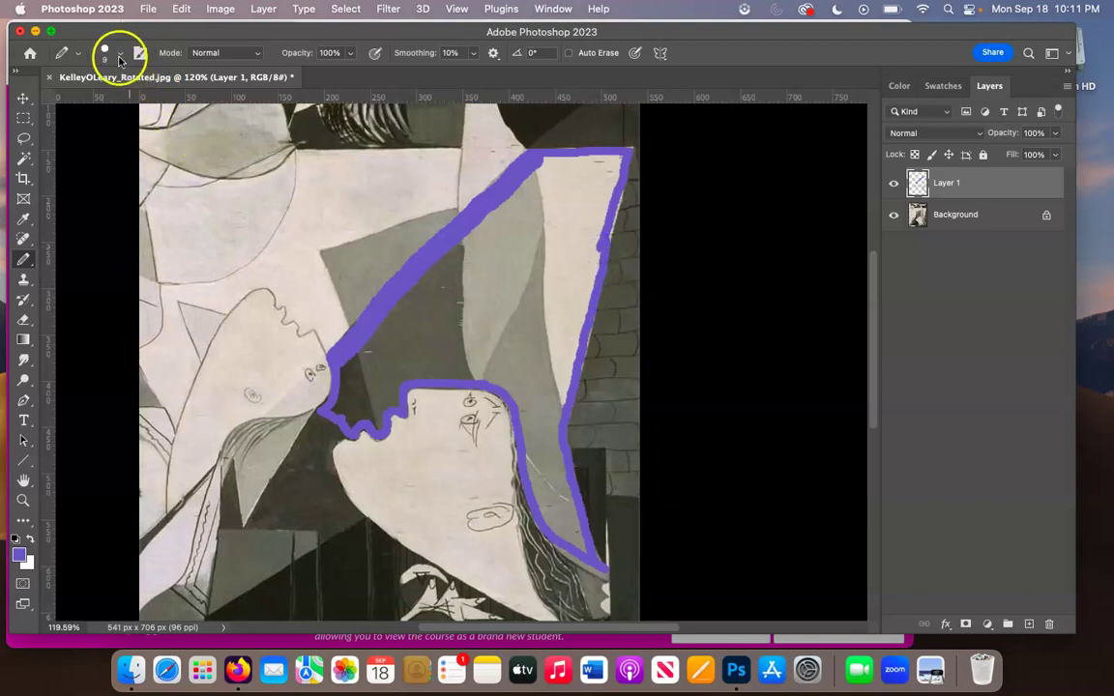
- Enlarge the brush to about 68 px and fill the outlined wedge with purple
left_click(119, 52)
left_click(101, 104)
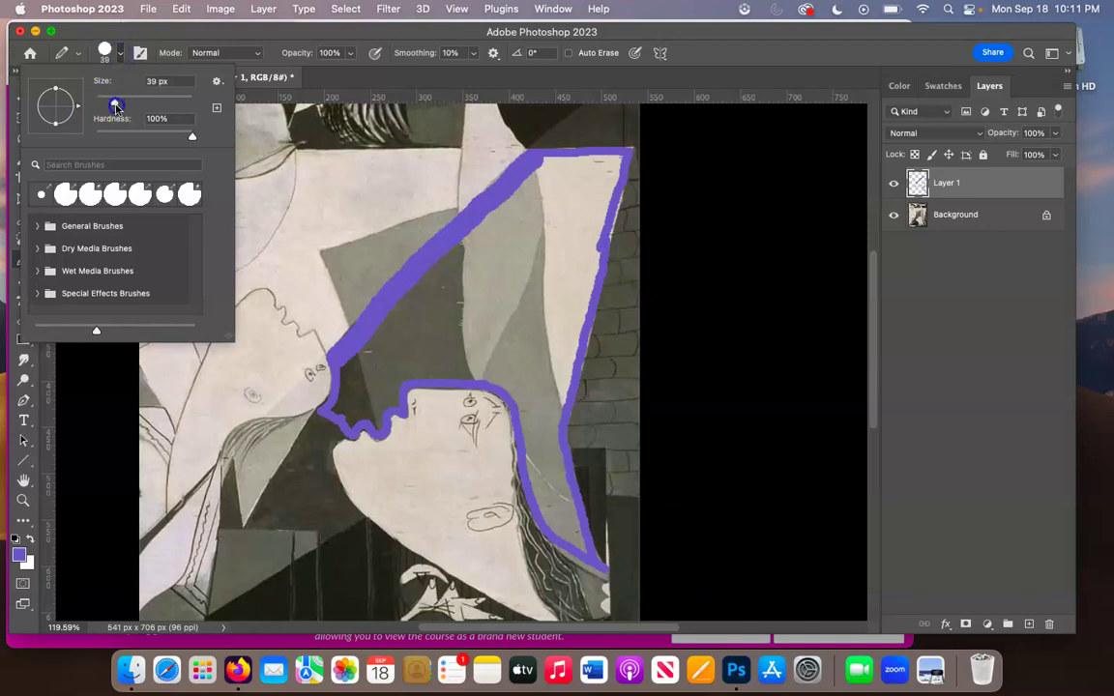
left_click_drag(113, 101, 131, 103)
left_click(462, 268)
mouse_move(462, 268)
left_mouse_down()
mouse_move(541, 196)
mouse_move(414, 331)
mouse_move(435, 348)
mouse_move(506, 349)
mouse_move(454, 351)
mouse_move(440, 278)
mouse_move(439, 292)
left_mouse_up()
mouse_move(369, 380)
left_mouse_down()
mouse_move(390, 344)
mouse_move(513, 291)
mouse_move(503, 294)
mouse_move(552, 292)
mouse_move(574, 204)
left_mouse_up()
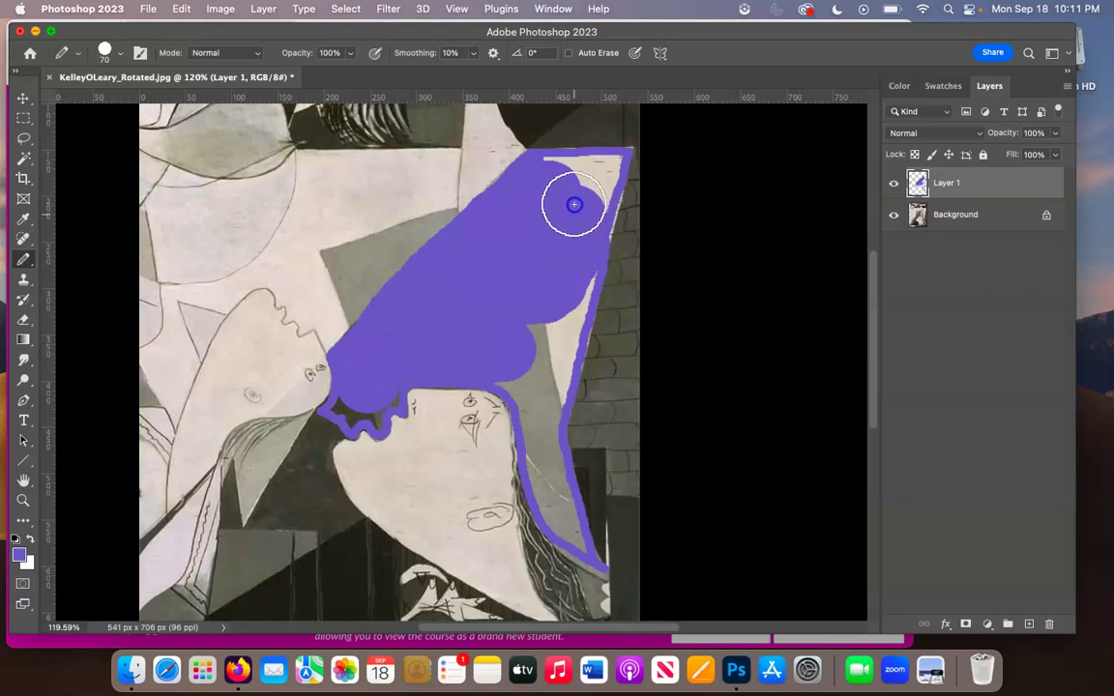
- Use a smaller brush to fill the upper-right corner and the narrow strip down the right side
left_click(108, 52)
left_click_drag(130, 101, 128, 104)
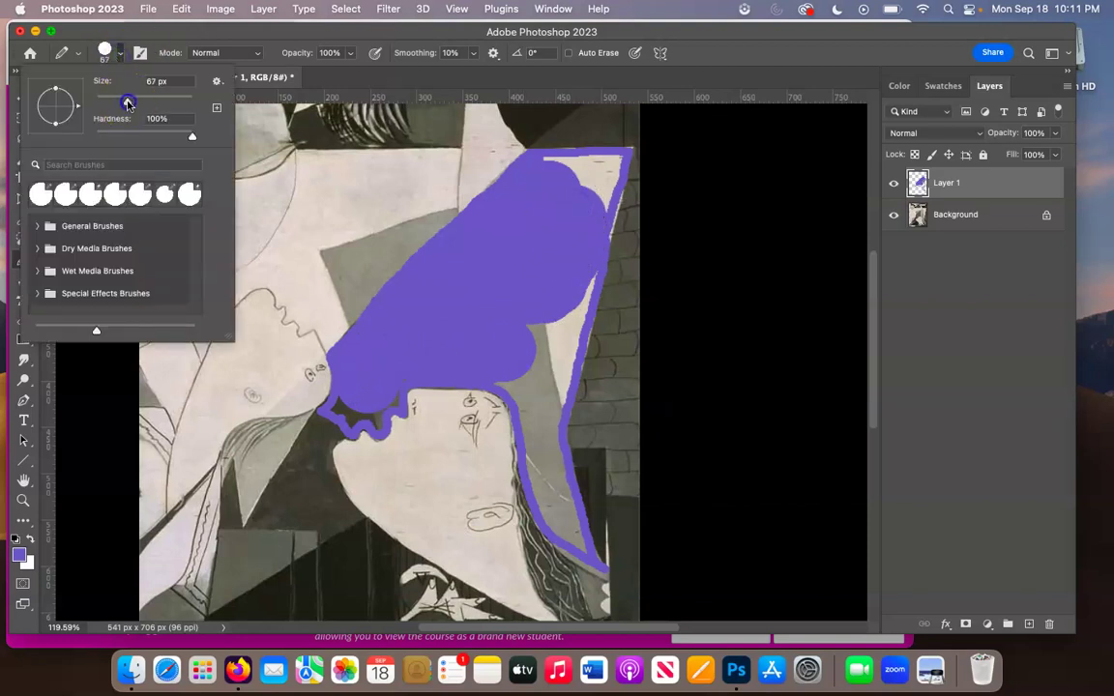
left_click(561, 170)
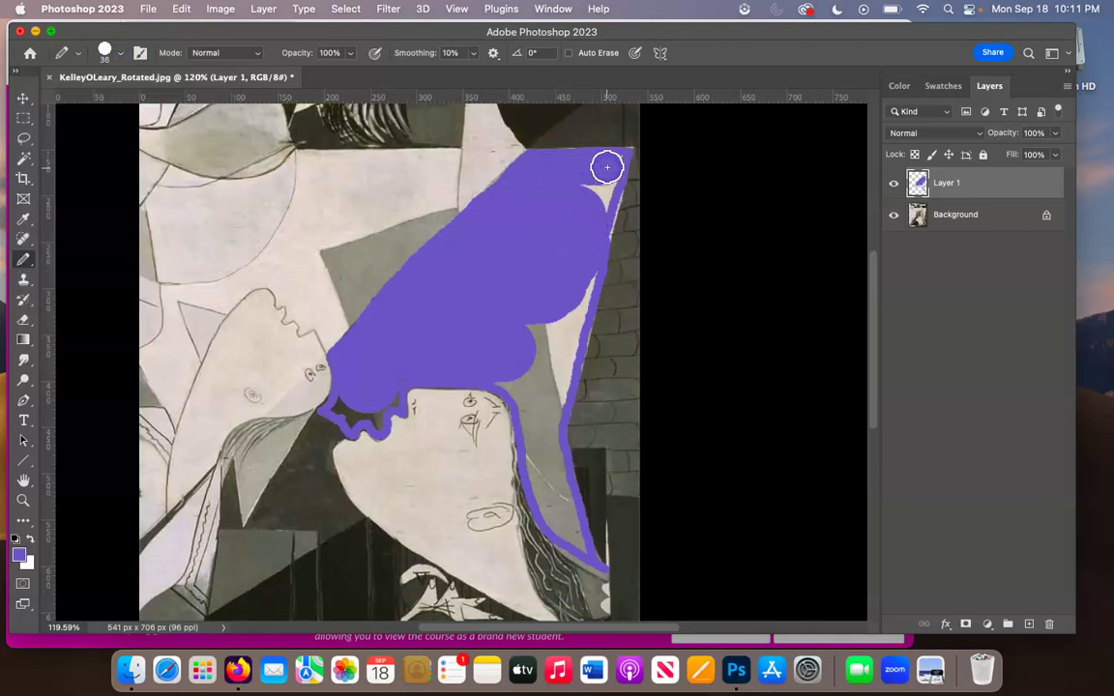
left_click_drag(609, 164, 591, 198)
mouse_move(579, 281)
left_mouse_down()
mouse_move(553, 399)
mouse_move(504, 379)
mouse_move(530, 391)
mouse_move(534, 298)
mouse_move(551, 389)
mouse_move(585, 266)
mouse_move(571, 329)
left_mouse_up()
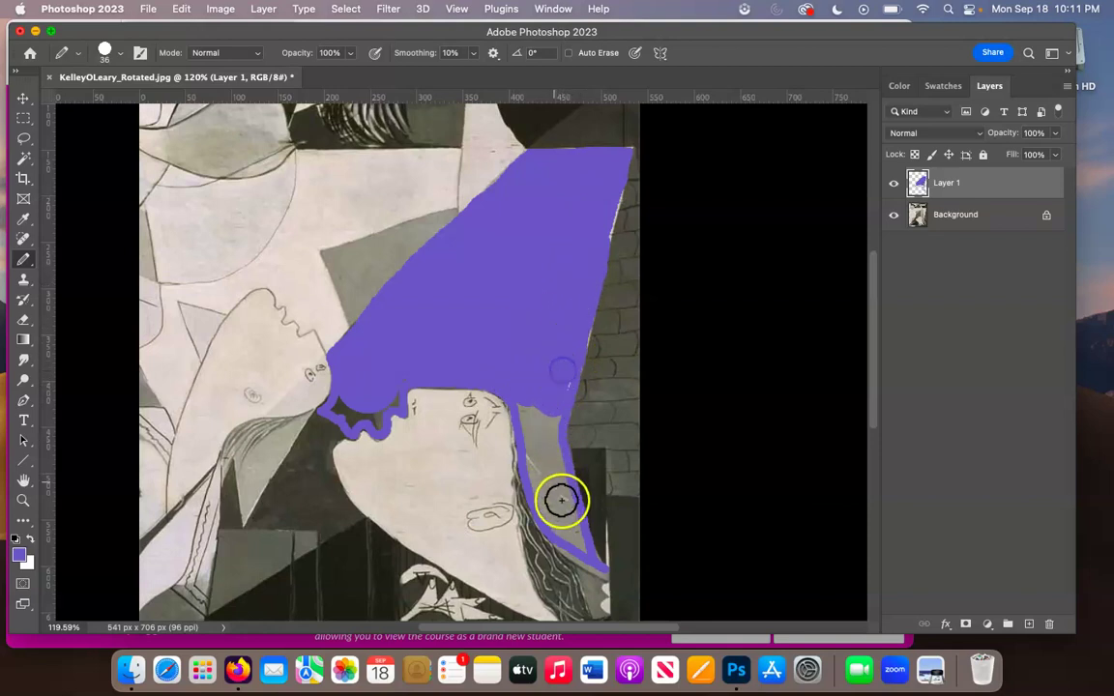
mouse_move(568, 529)
left_mouse_down()
mouse_move(532, 422)
mouse_move(531, 407)
mouse_move(550, 502)
mouse_move(565, 522)
mouse_move(548, 444)
mouse_move(557, 393)
left_mouse_up()
- Undo a stroke that spilled over the lips and shrink the brush for detail work
mouse_move(356, 390)
left_mouse_down()
mouse_move(346, 407)
mouse_move(363, 392)
mouse_move(355, 413)
mouse_move(371, 412)
left_mouse_up()
key("super+z")
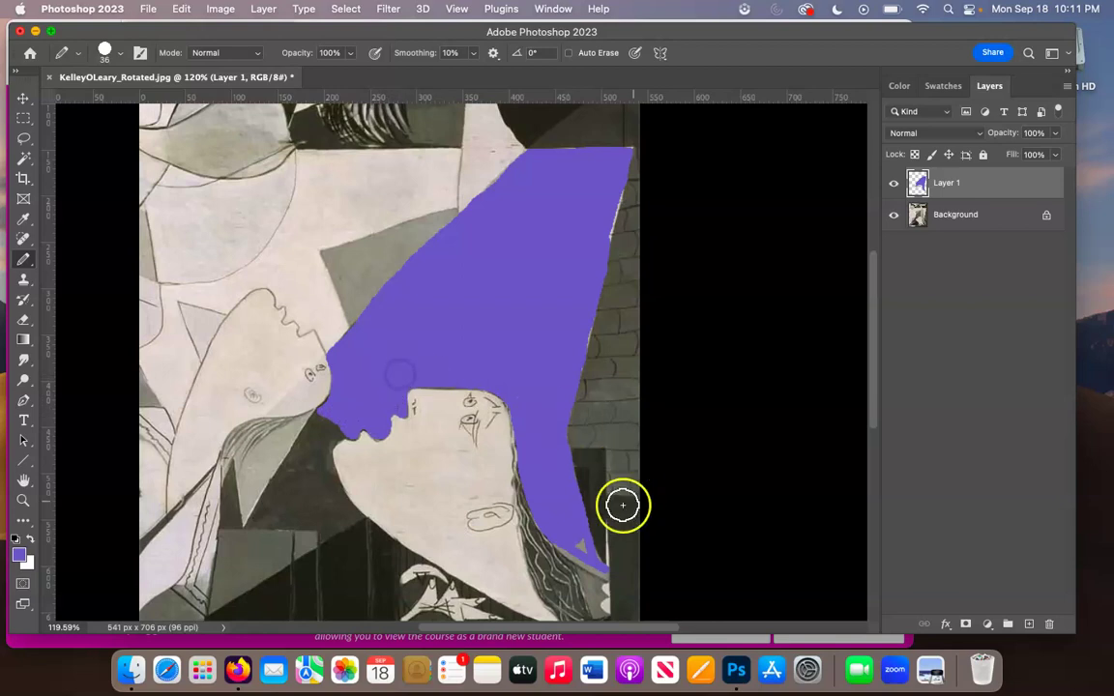
scroll(559, 497, "up", 5)
scroll(559, 497, "down", 3)
scroll(559, 497, "right", 2)
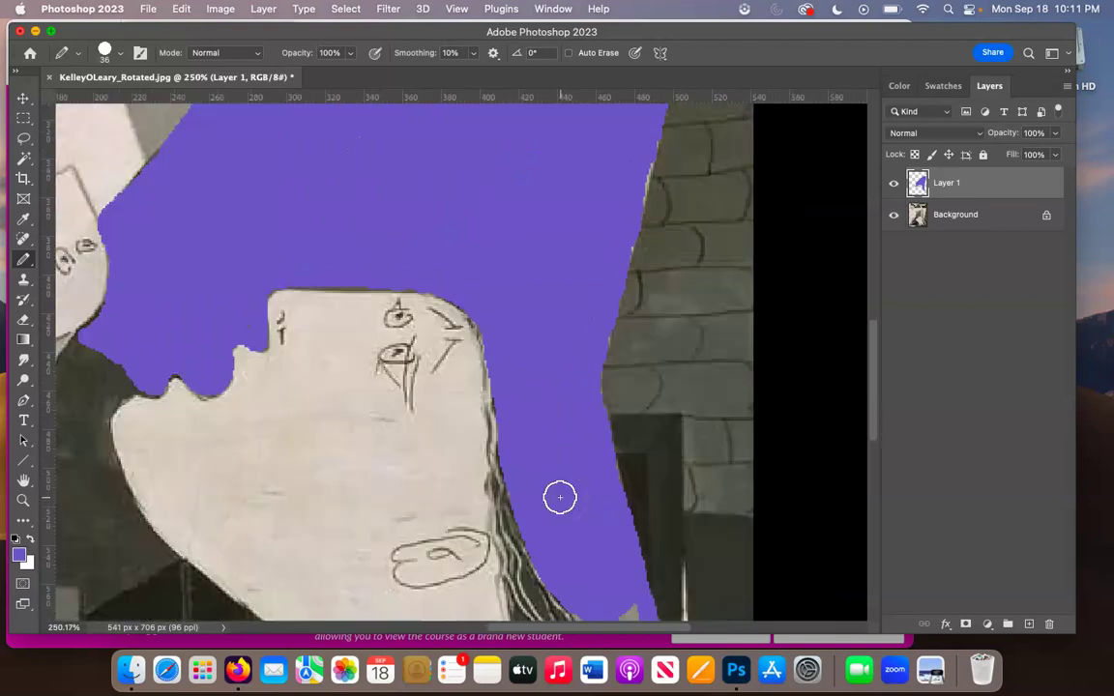
left_click(121, 54)
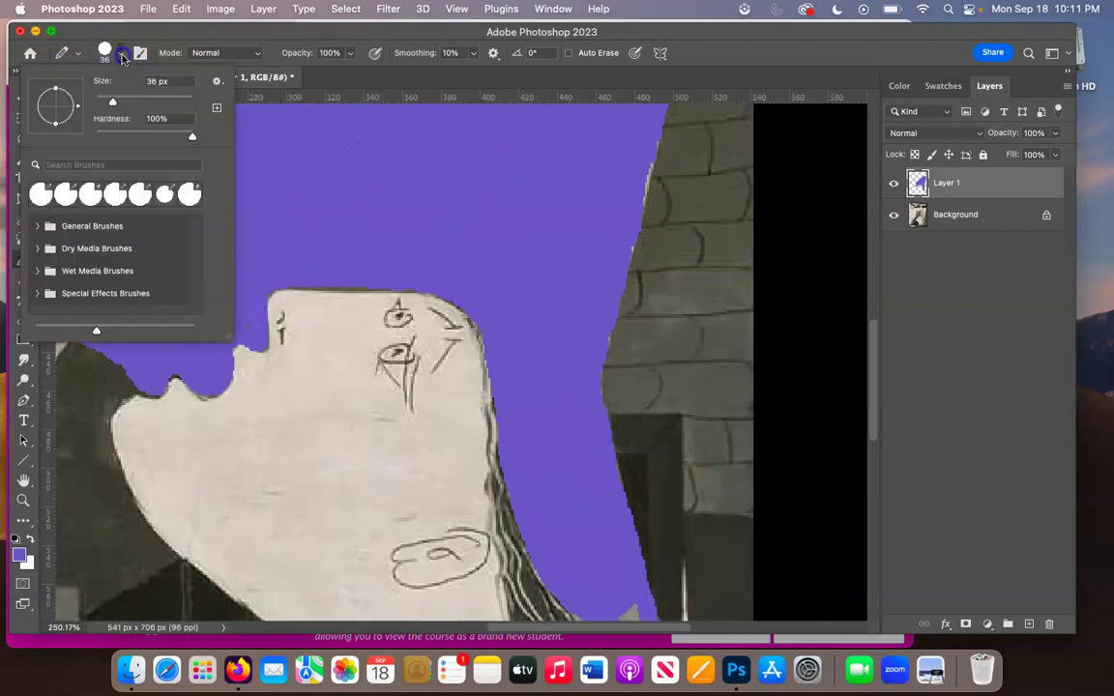
left_click_drag(112, 105, 106, 102)
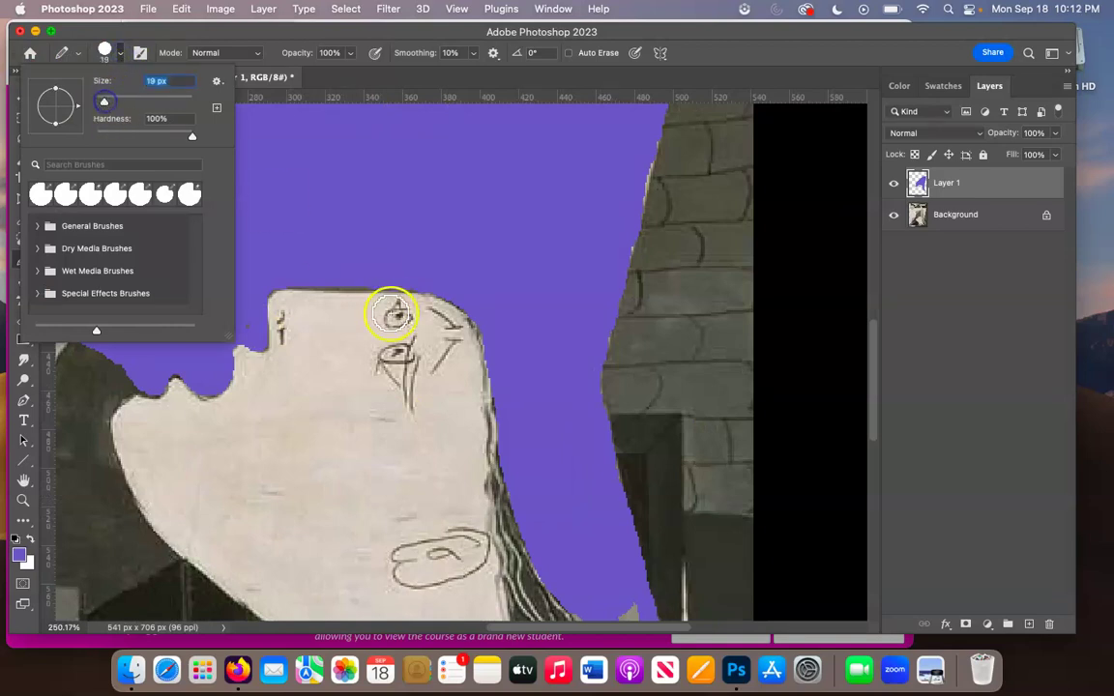
scroll(554, 327, "down", 3)
scroll(554, 328, "right", 2)
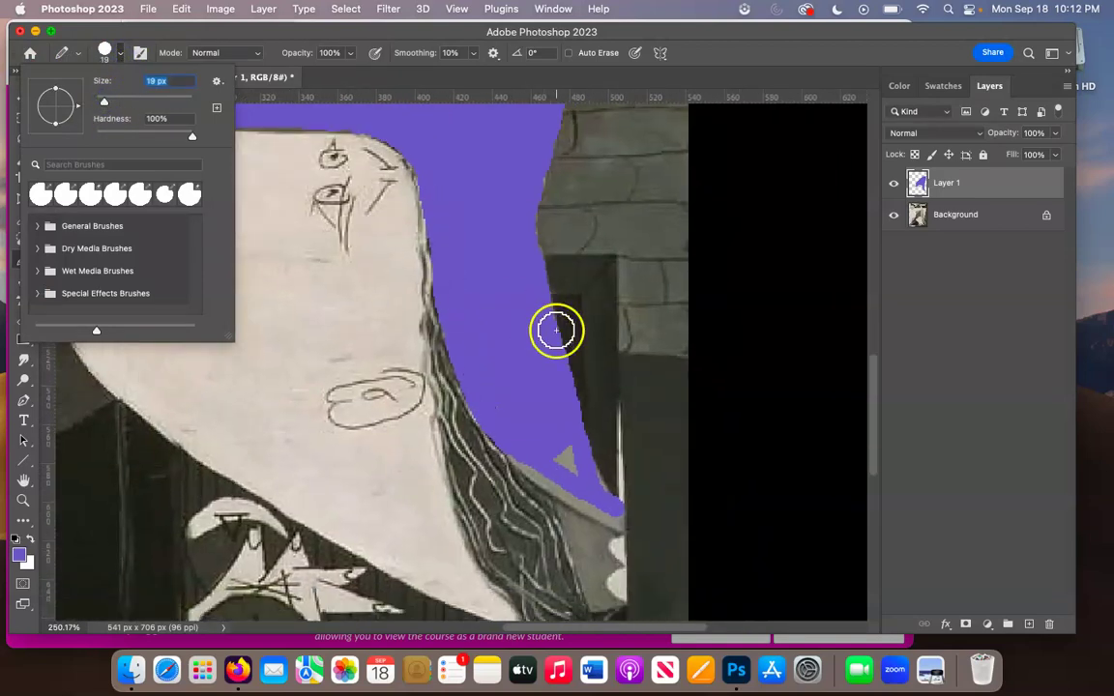
left_click(574, 462)
scroll(529, 358, "down", 6)
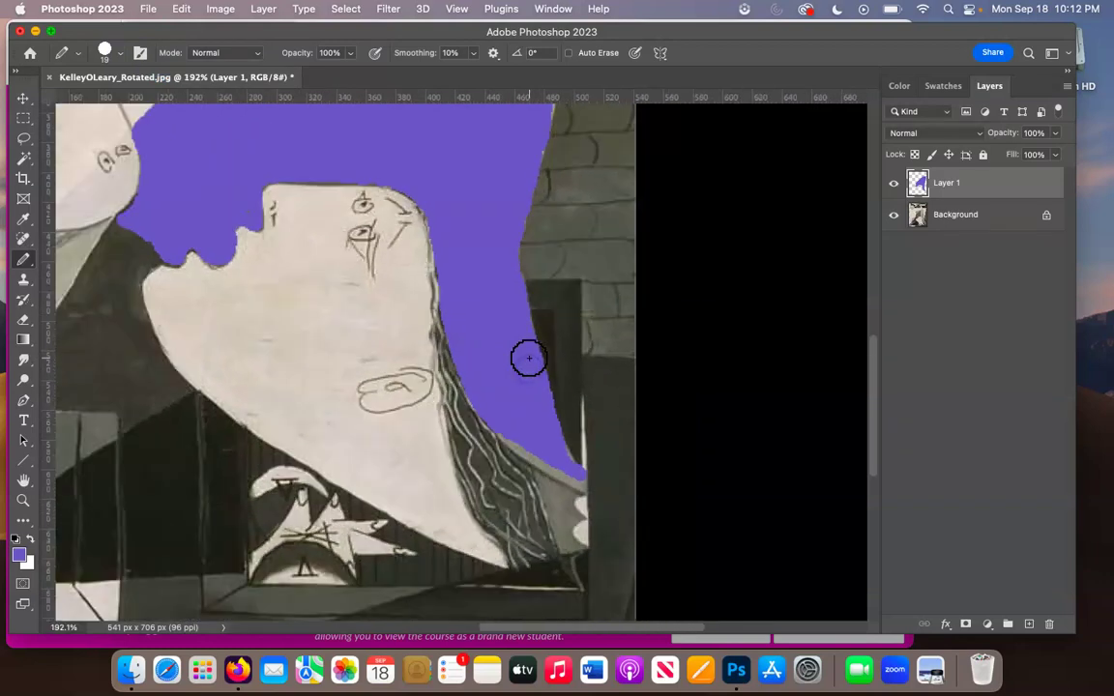
scroll(470, 248, "up", 3)
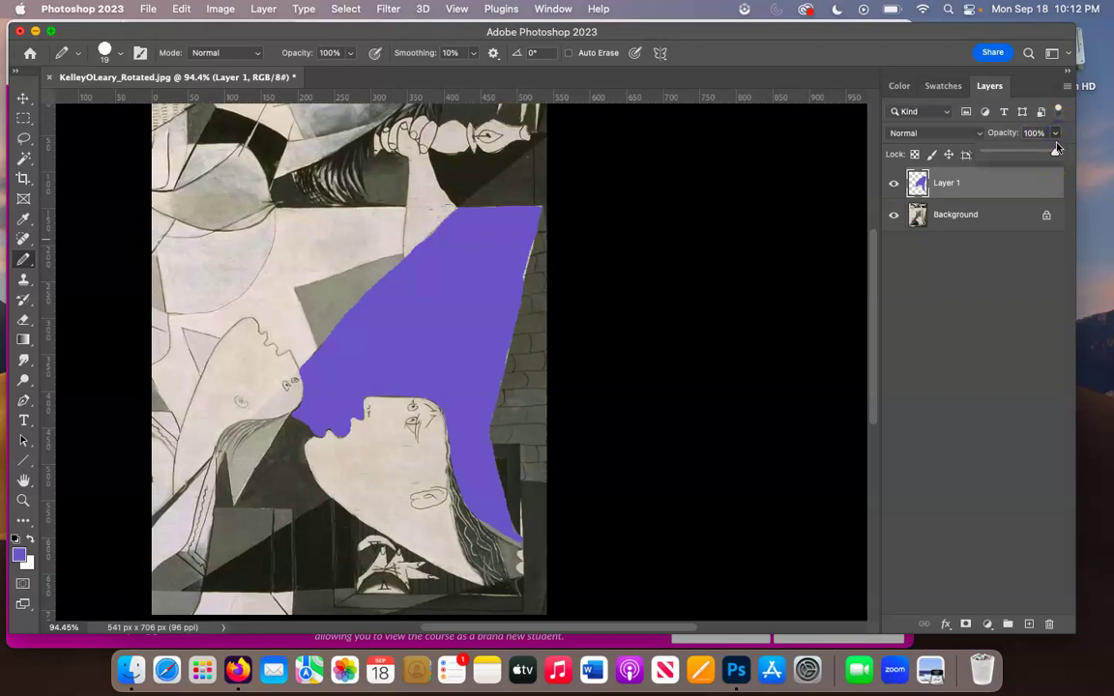
- Set Layer 1 to 59% opacity, rename it Purple, and add a new empty layer above it
mouse_move(1024, 162)
left_mouse_down()
mouse_move(1012, 156)
mouse_move(1022, 157)
left_mouse_up()
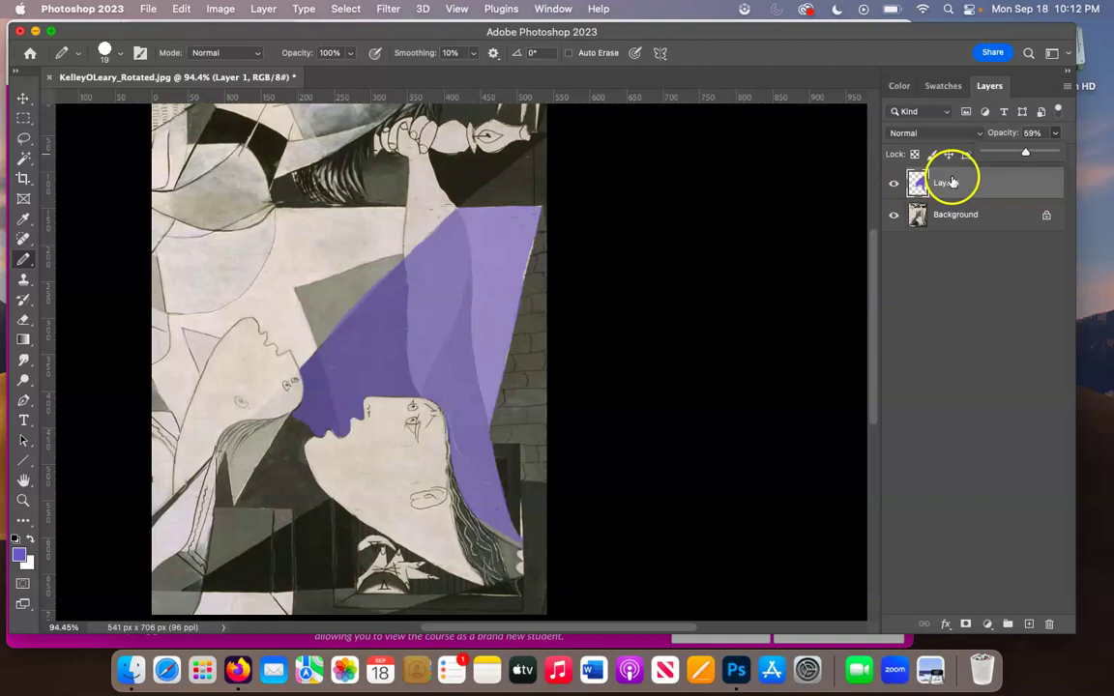
left_click(973, 324)
left_click(948, 184)
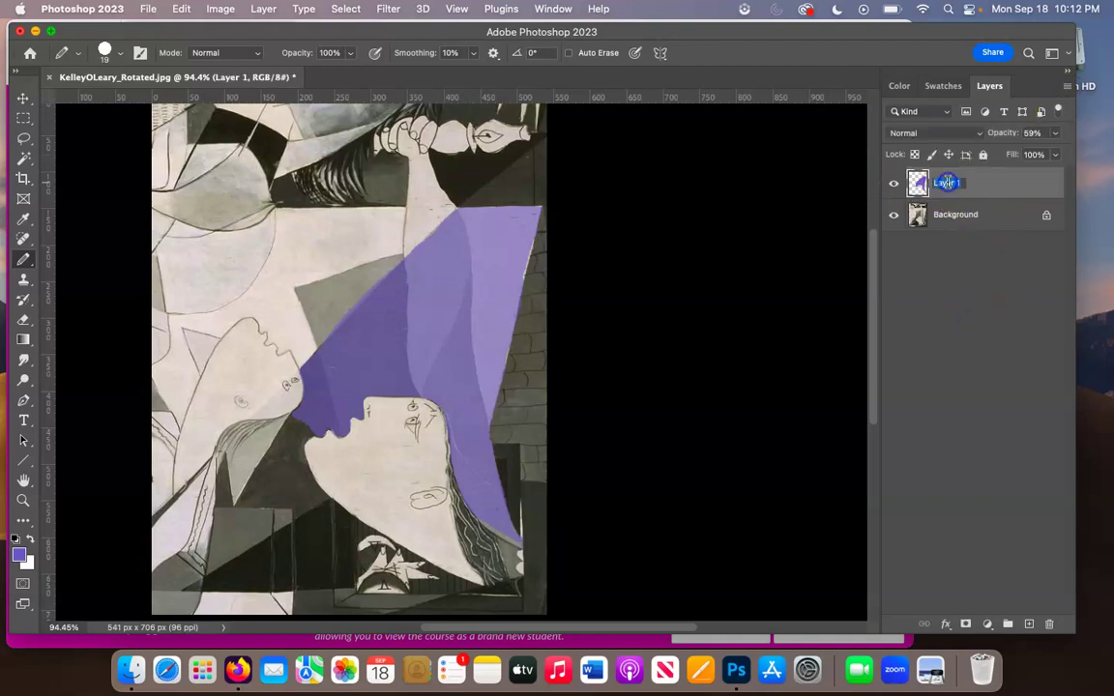
type("Purple")
key("Return")
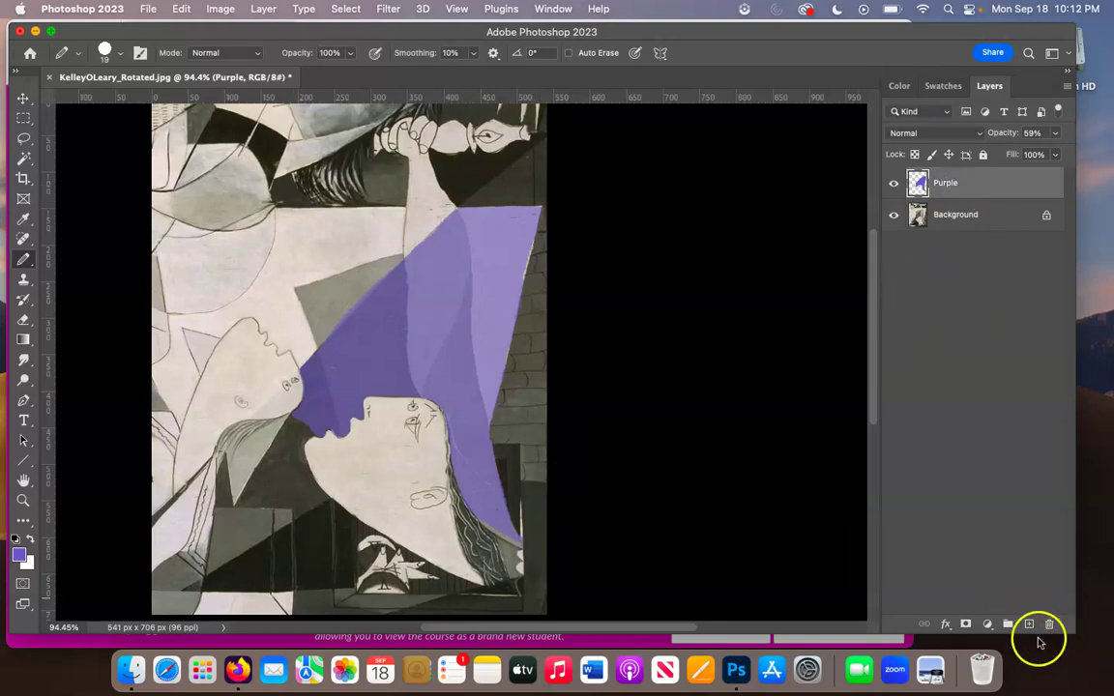
left_click(1029, 624)
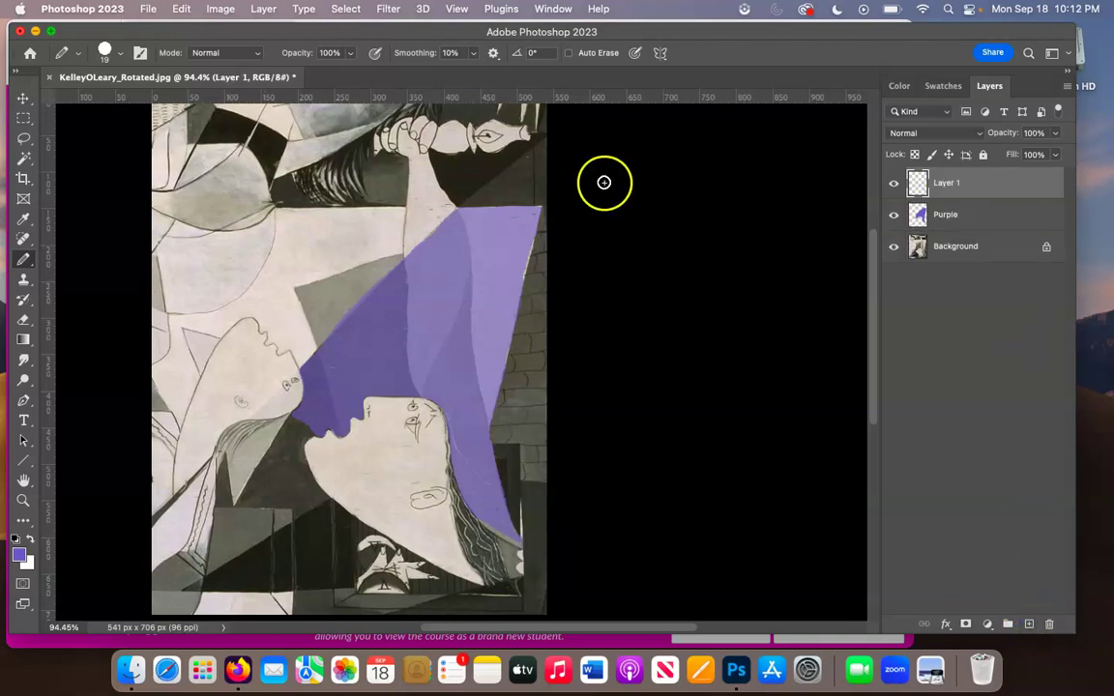
- Set the foreground colour to bright yellow-green #accf33 in the Color Picker
left_click(19, 556)
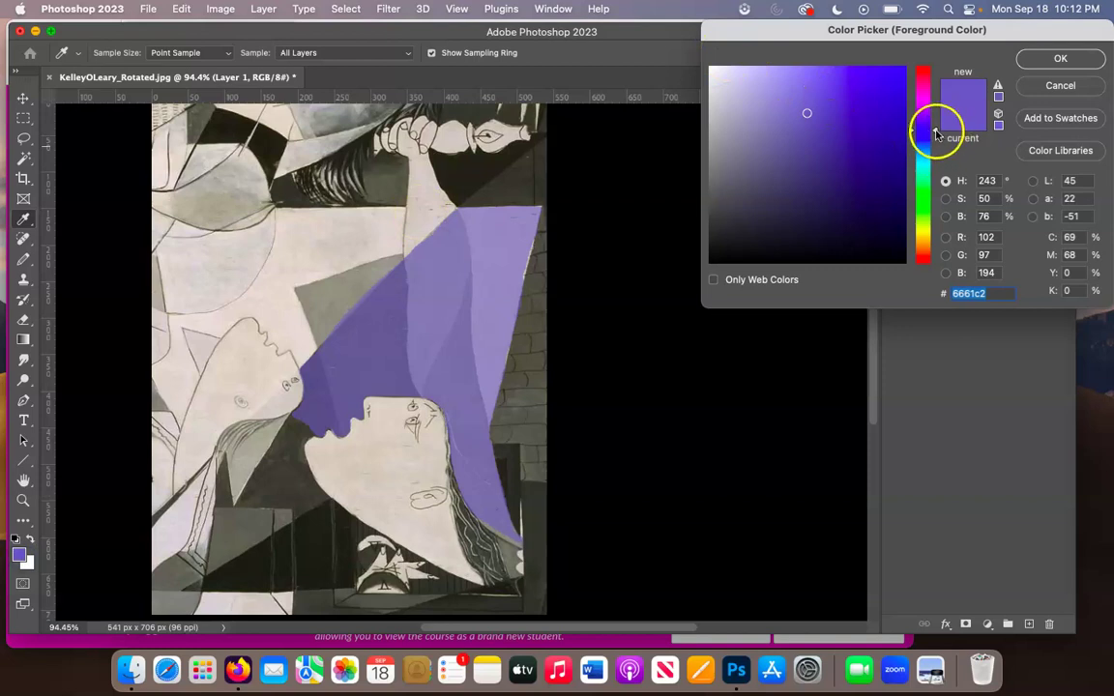
left_click_drag(935, 135, 934, 222)
left_click(859, 148)
mouse_move(862, 146)
left_mouse_down()
mouse_move(837, 124)
mouse_move(858, 103)
left_mouse_up()
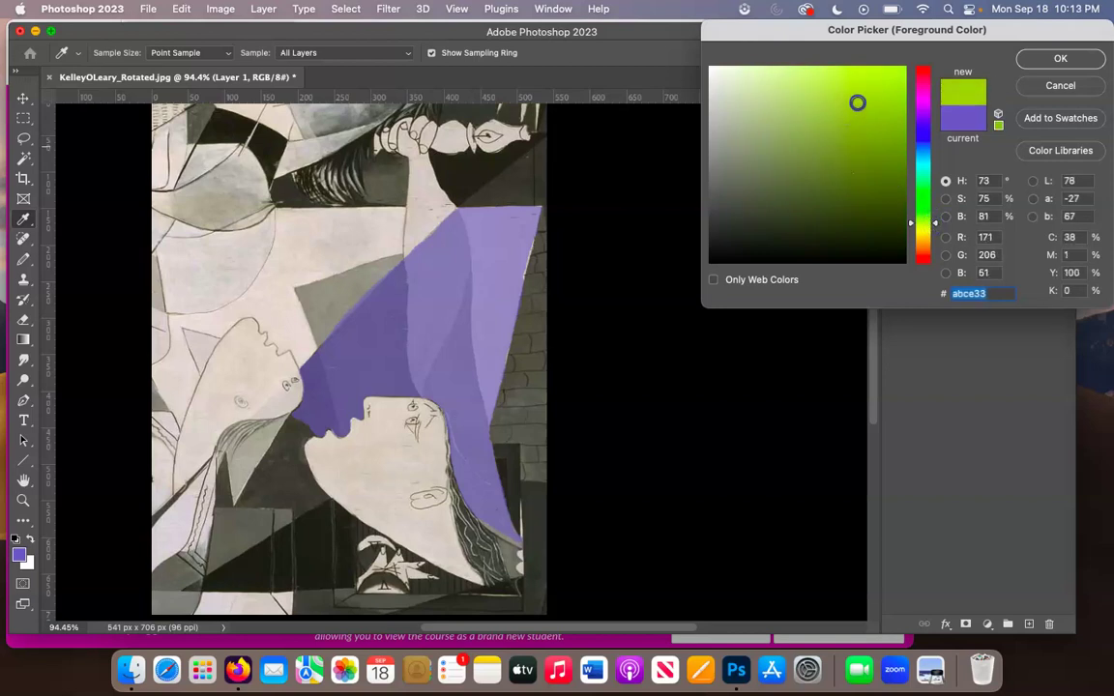
left_click(1063, 61)
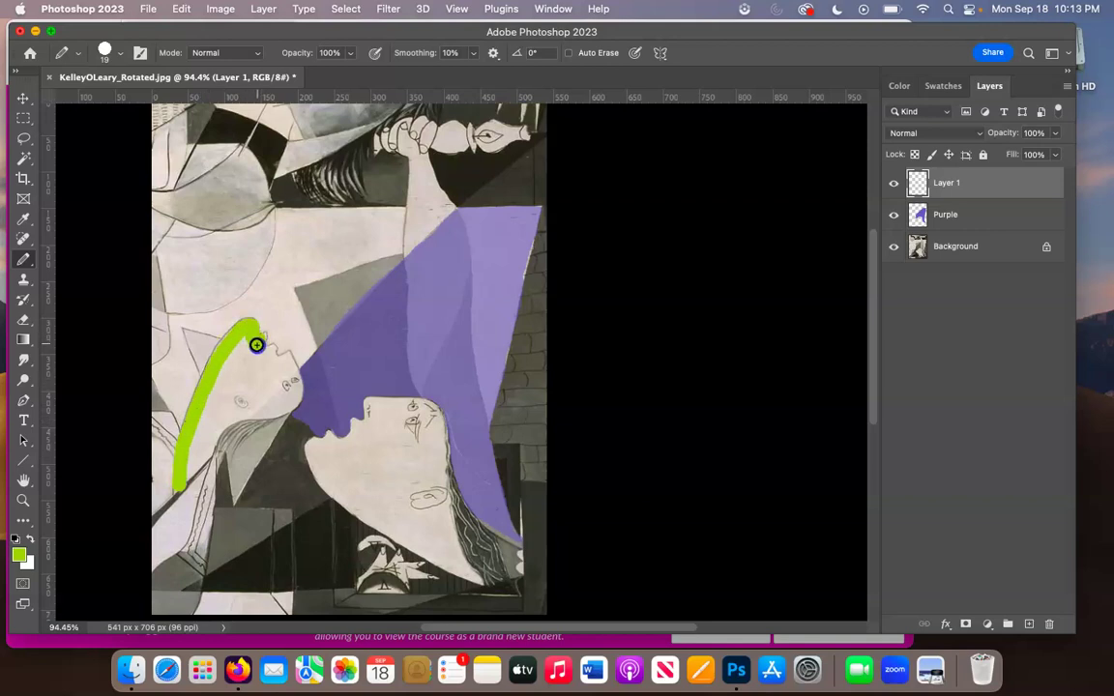
- Paint the head left of the purple wedge yellow-green, then reduce the brush to 9 px
scroll(259, 364, "up", 5)
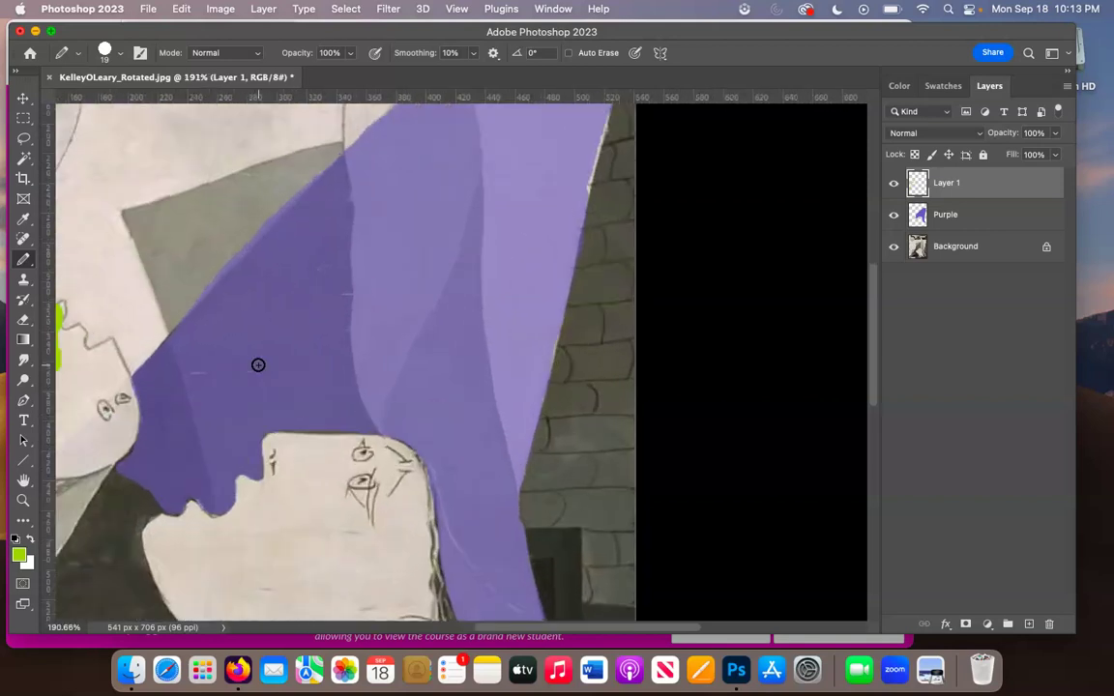
scroll(258, 364, "left", 6)
mouse_move(290, 309)
left_mouse_down()
mouse_move(305, 340)
mouse_move(325, 341)
mouse_move(336, 366)
mouse_move(376, 393)
mouse_move(374, 445)
mouse_move(374, 386)
mouse_move(383, 383)
mouse_move(479, 497)
mouse_move(450, 482)
mouse_move(434, 498)
mouse_move(387, 470)
mouse_move(393, 438)
mouse_move(426, 476)
mouse_move(443, 467)
mouse_move(426, 497)
mouse_move(296, 457)
mouse_move(243, 388)
mouse_move(269, 326)
mouse_move(281, 427)
mouse_move(340, 416)
mouse_move(313, 421)
mouse_move(286, 308)
mouse_move(306, 403)
mouse_move(342, 401)
mouse_move(362, 361)
mouse_move(376, 380)
mouse_move(296, 428)
mouse_move(318, 457)
mouse_move(193, 516)
mouse_move(206, 355)
mouse_move(201, 377)
mouse_move(244, 414)
mouse_move(253, 407)
mouse_move(211, 444)
mouse_move(251, 432)
mouse_move(269, 398)
mouse_move(230, 430)
mouse_move(234, 400)
left_mouse_up()
scroll(212, 447, "down", 3)
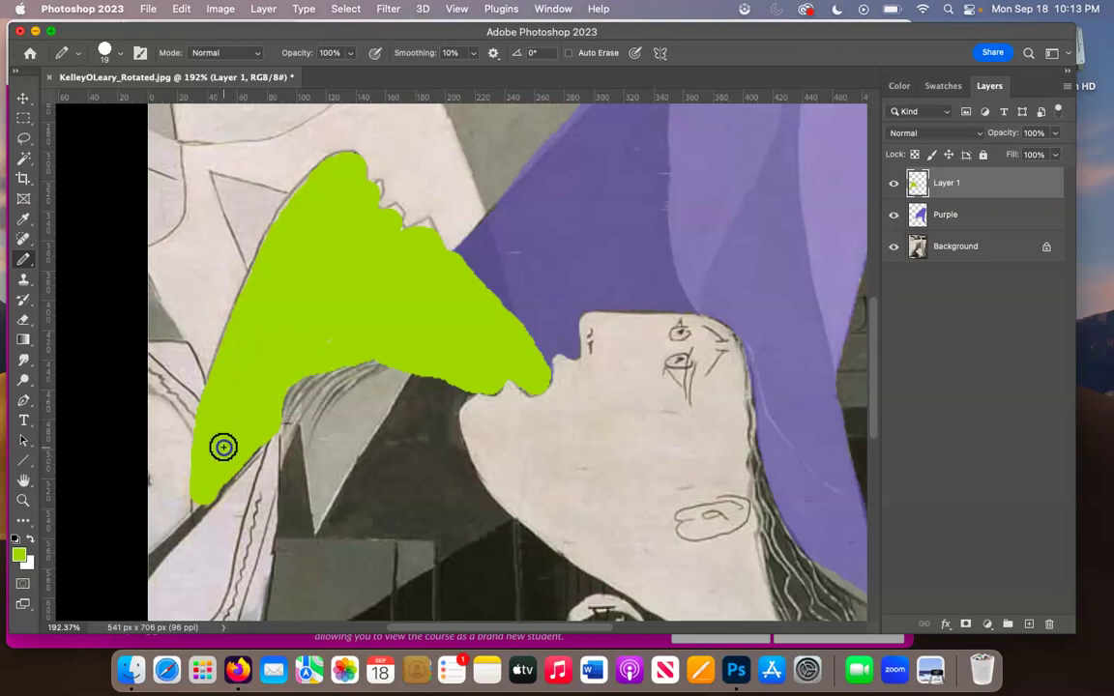
left_click(119, 54)
left_click_drag(105, 100, 104, 104)
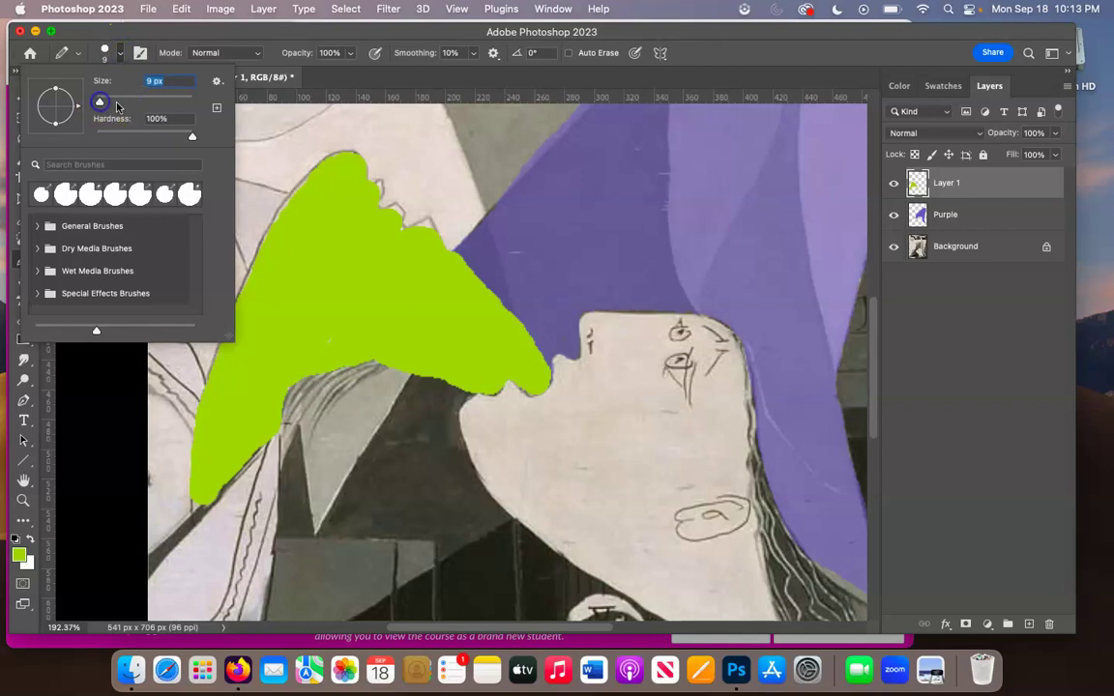
left_click(375, 188)
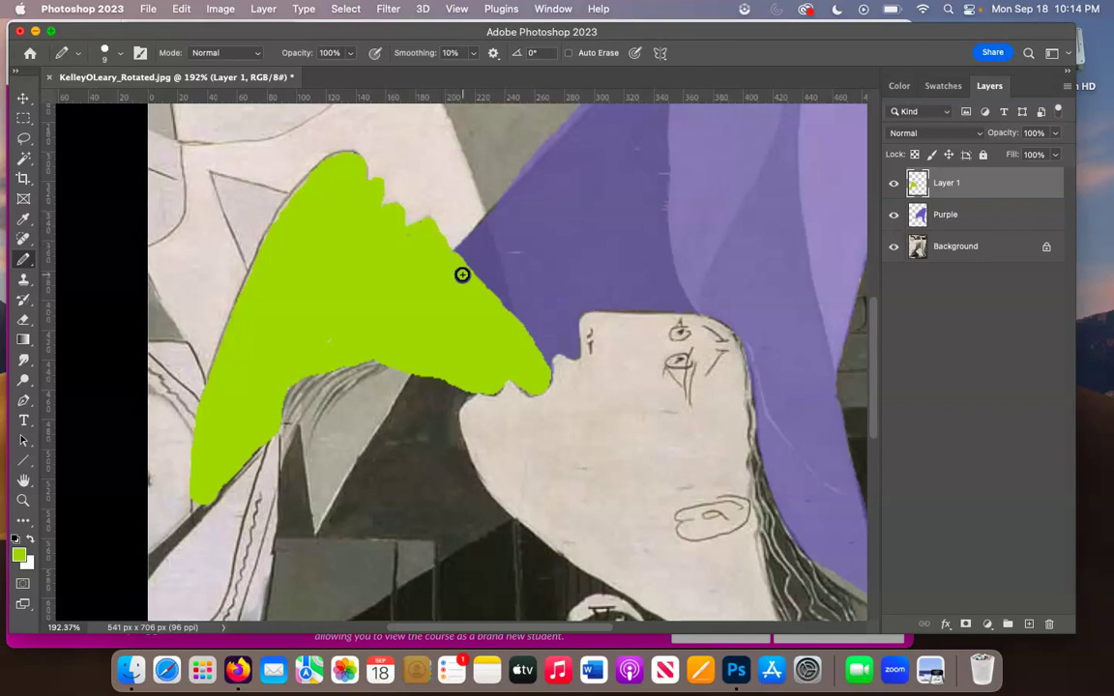
scroll(435, 323, "down", 3)
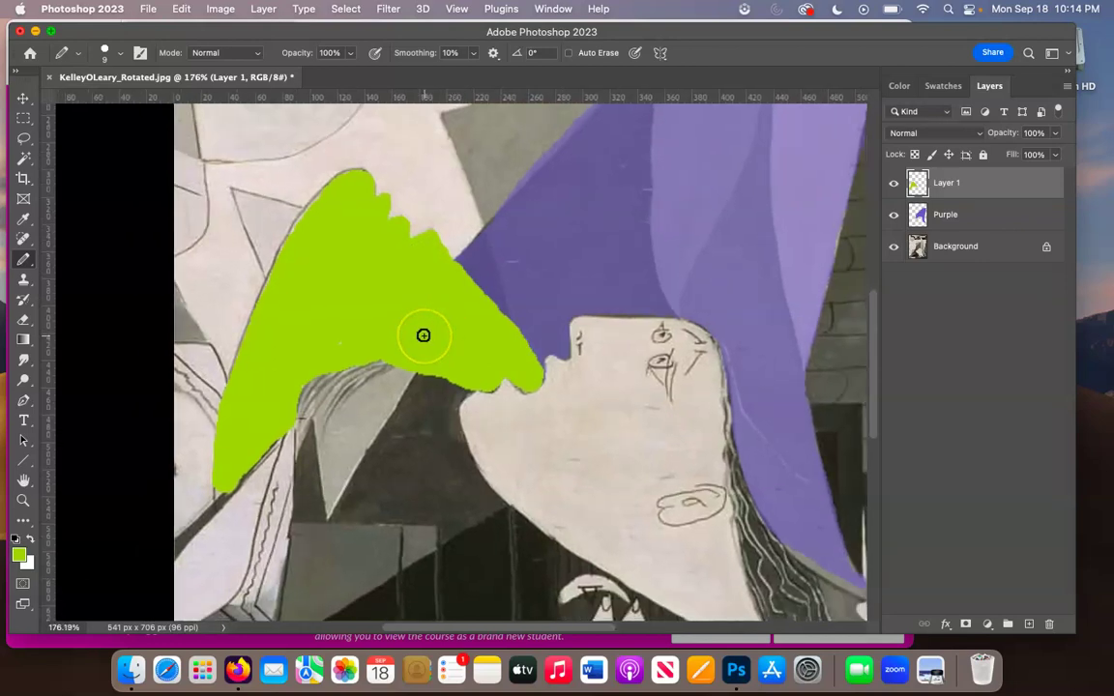
scroll(424, 335, "right", 3)
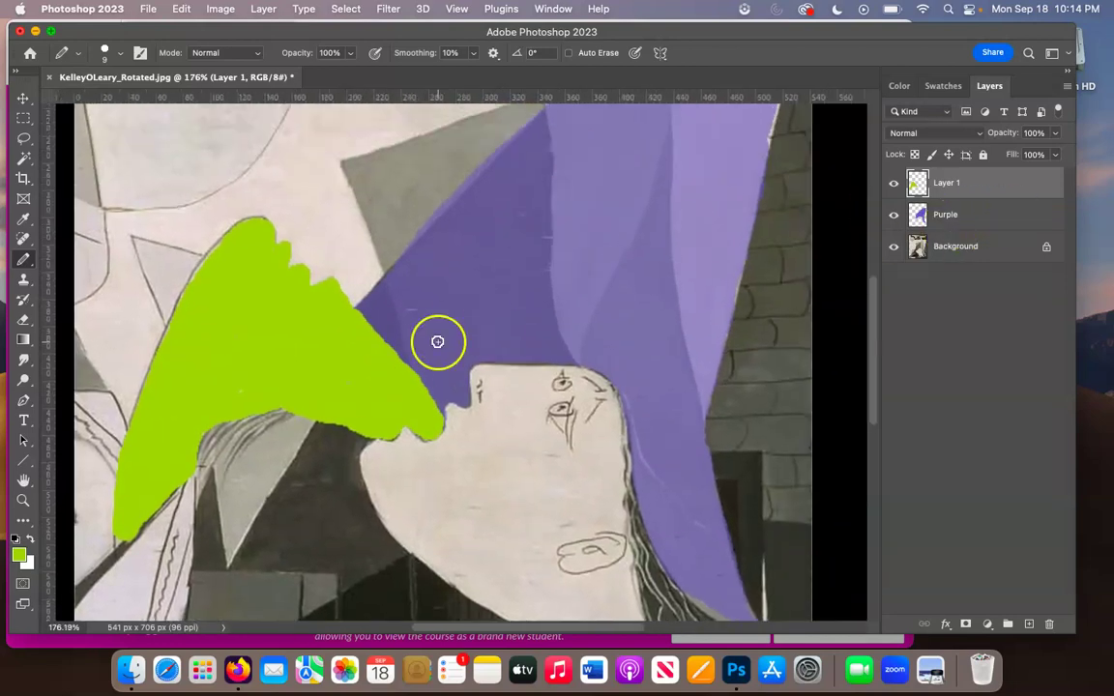
- Lower the green layer's opacity to 61%
left_click(1055, 133)
left_click_drag(1056, 155, 1020, 155)
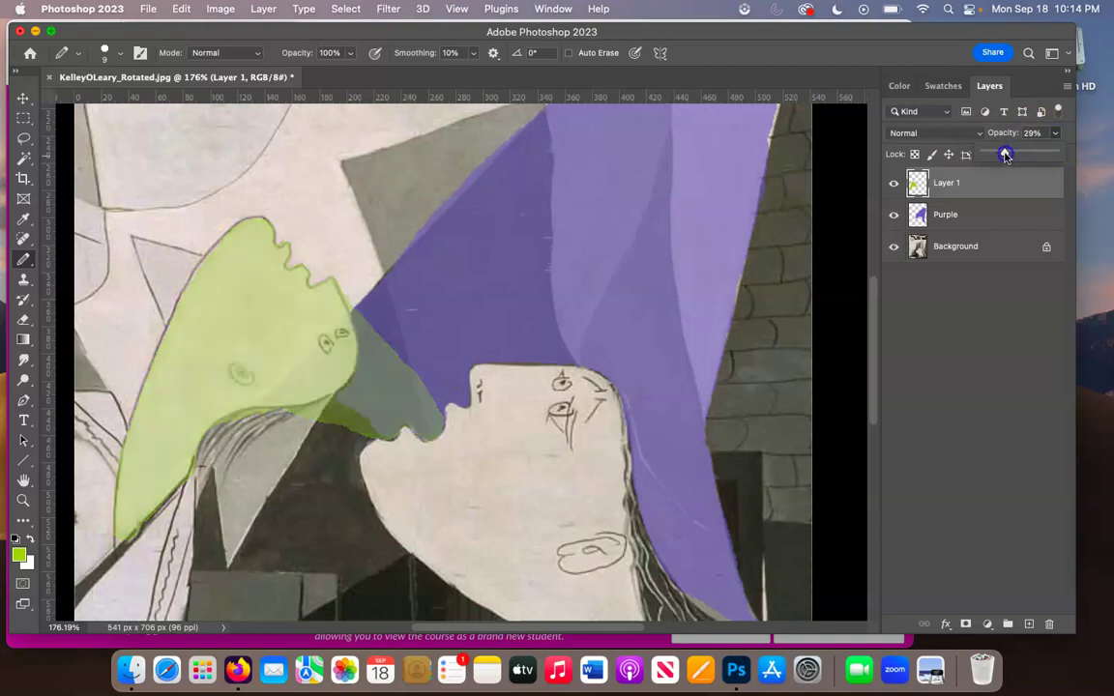
left_click_drag(1026, 153, 1030, 153)
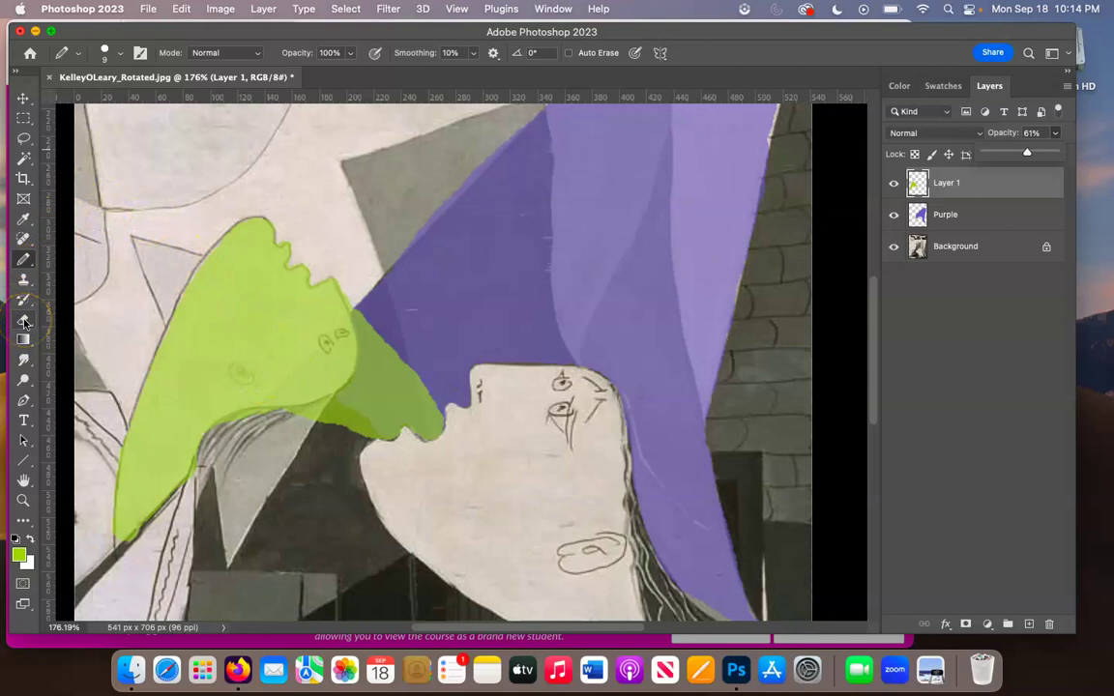
left_click(23, 322)
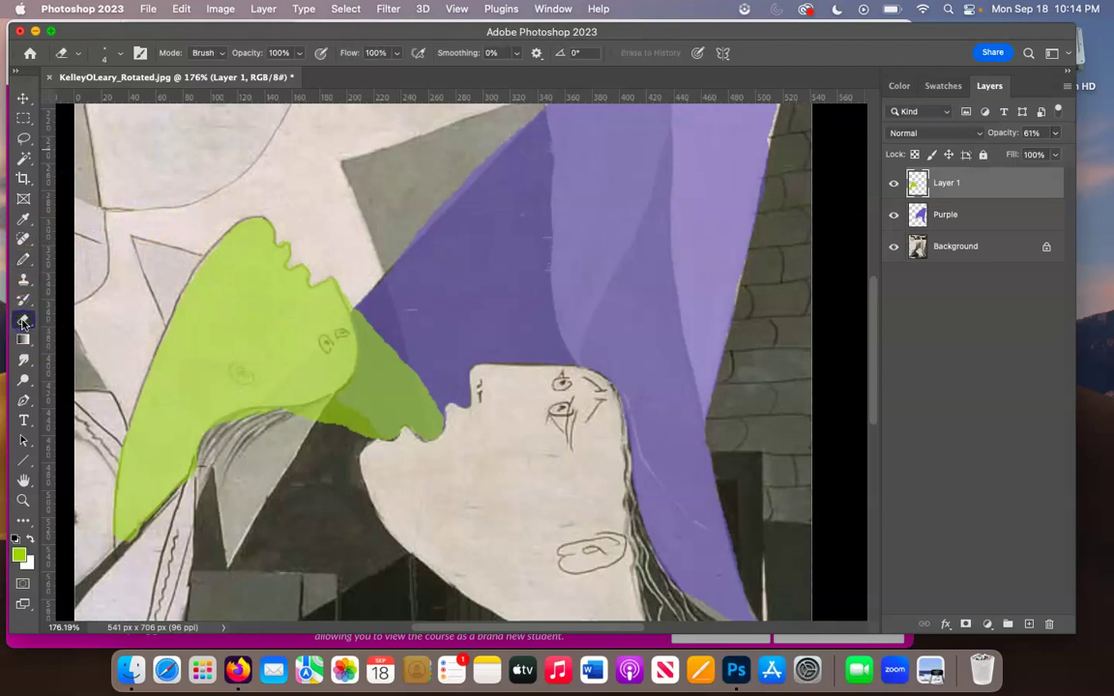
- Erase stray green over the hair lines, purple edge and neck, and name the layer green
left_click_drag(288, 423, 220, 426)
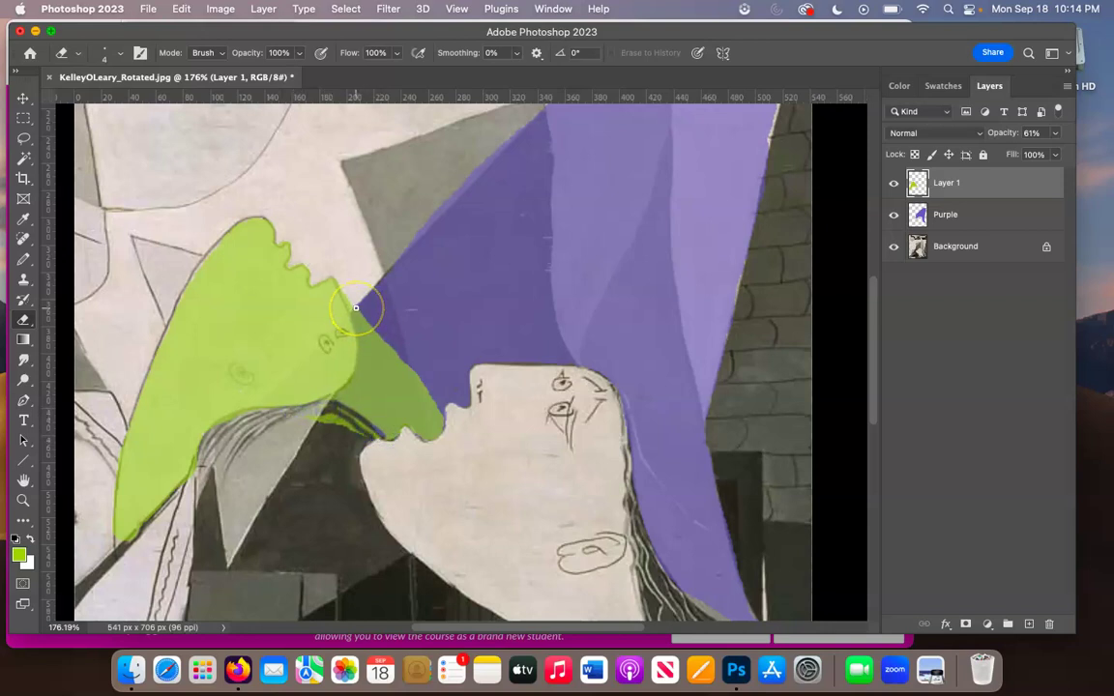
left_click_drag(359, 305, 425, 372)
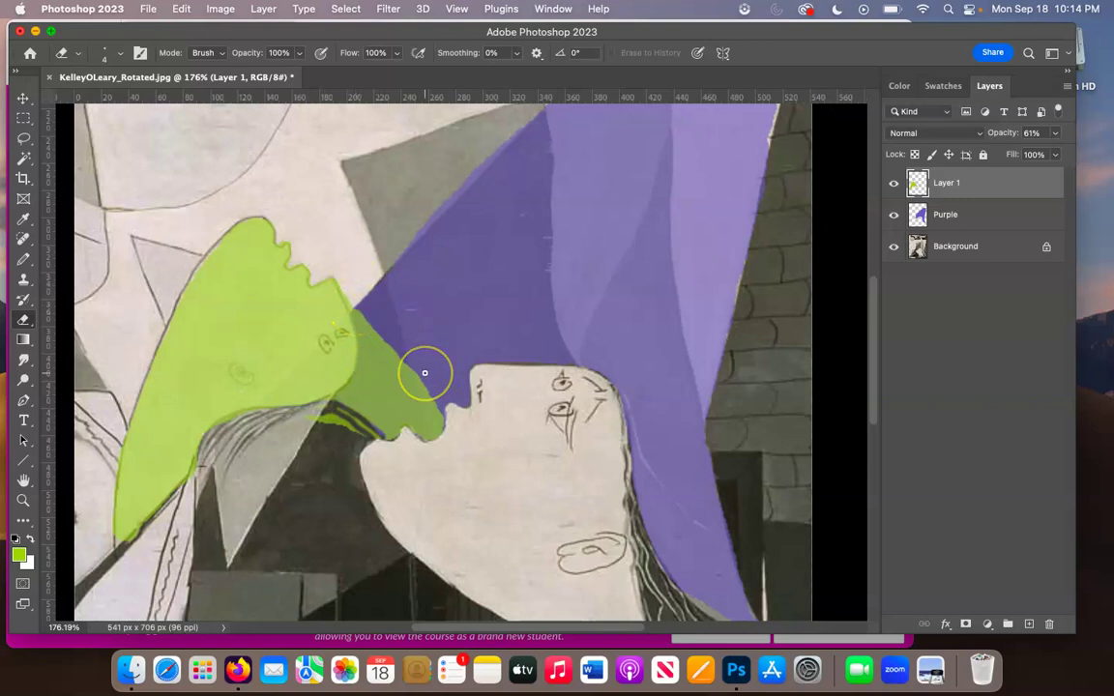
left_click(120, 54)
left_click_drag(100, 101, 101, 101)
mouse_move(391, 298)
left_mouse_down()
mouse_move(375, 382)
mouse_move(335, 419)
mouse_move(387, 415)
mouse_move(398, 390)
mouse_move(423, 407)
mouse_move(436, 440)
mouse_move(354, 435)
mouse_move(360, 426)
mouse_move(303, 448)
left_mouse_up()
mouse_move(210, 484)
left_mouse_down()
mouse_move(206, 473)
mouse_move(237, 438)
left_mouse_up()
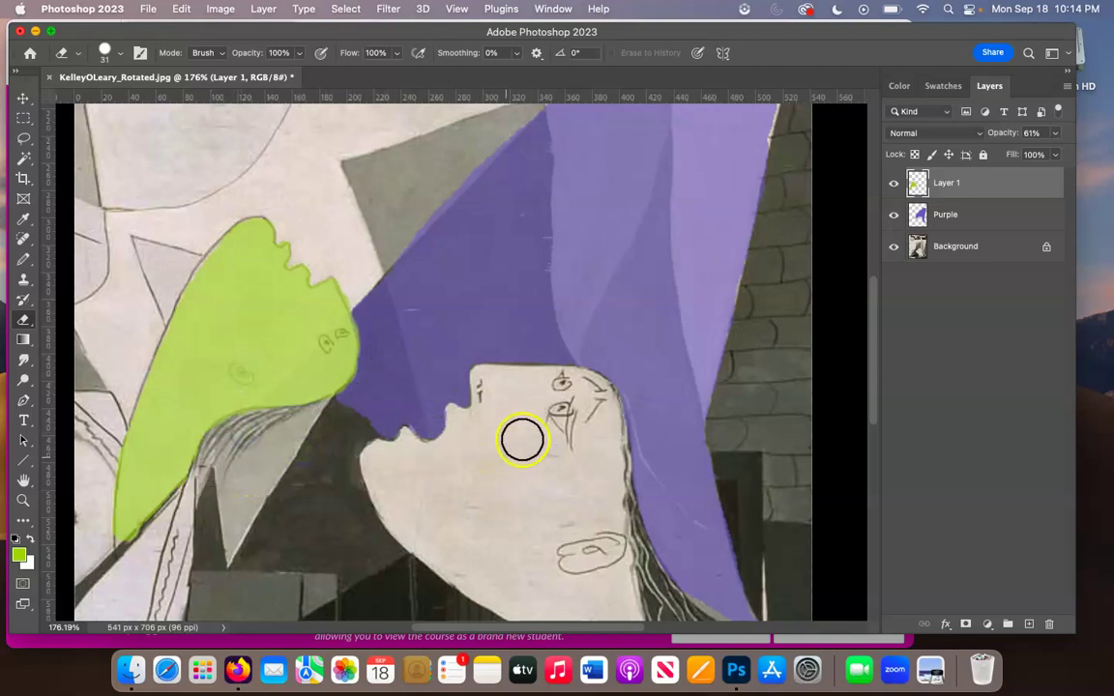
scroll(517, 442, "down", 5)
scroll(515, 447, "down", 4)
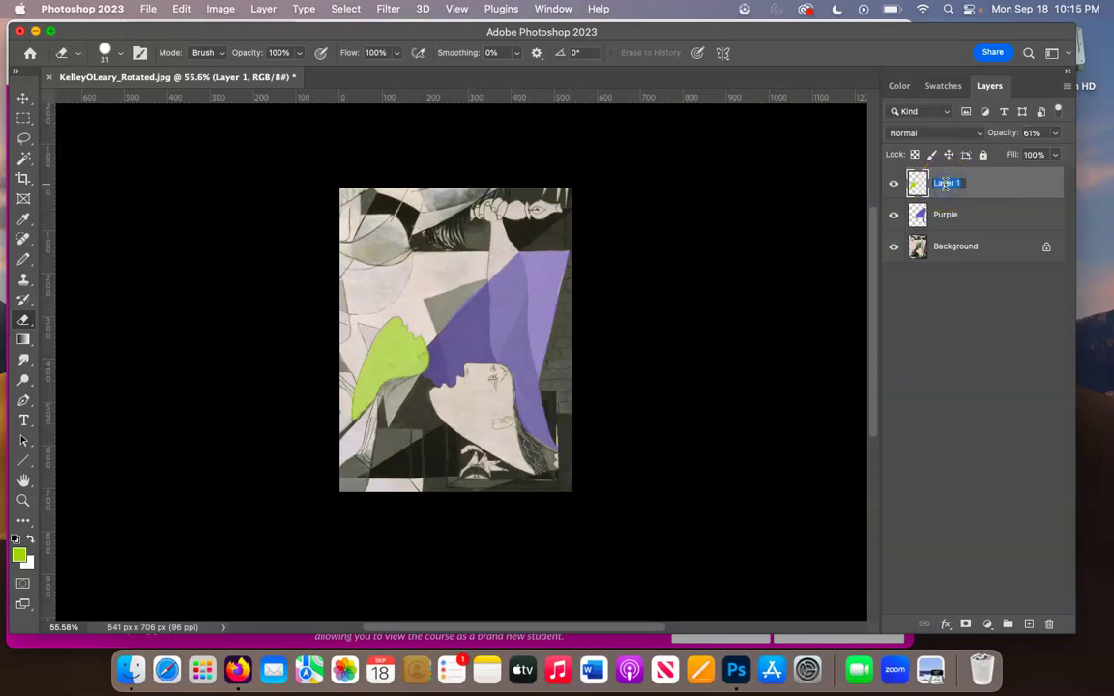
key("Return")
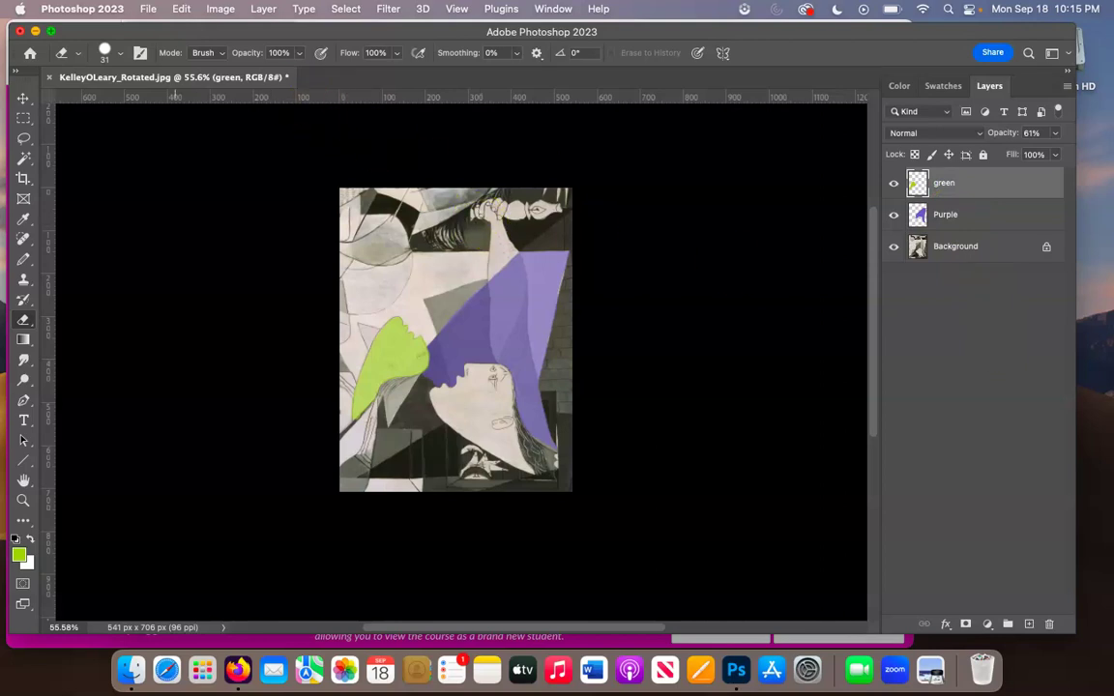
- Save the image as a layered TIFF with Guernica in its name, keeping default TIFF options
left_click(148, 8)
left_click(605, 289)
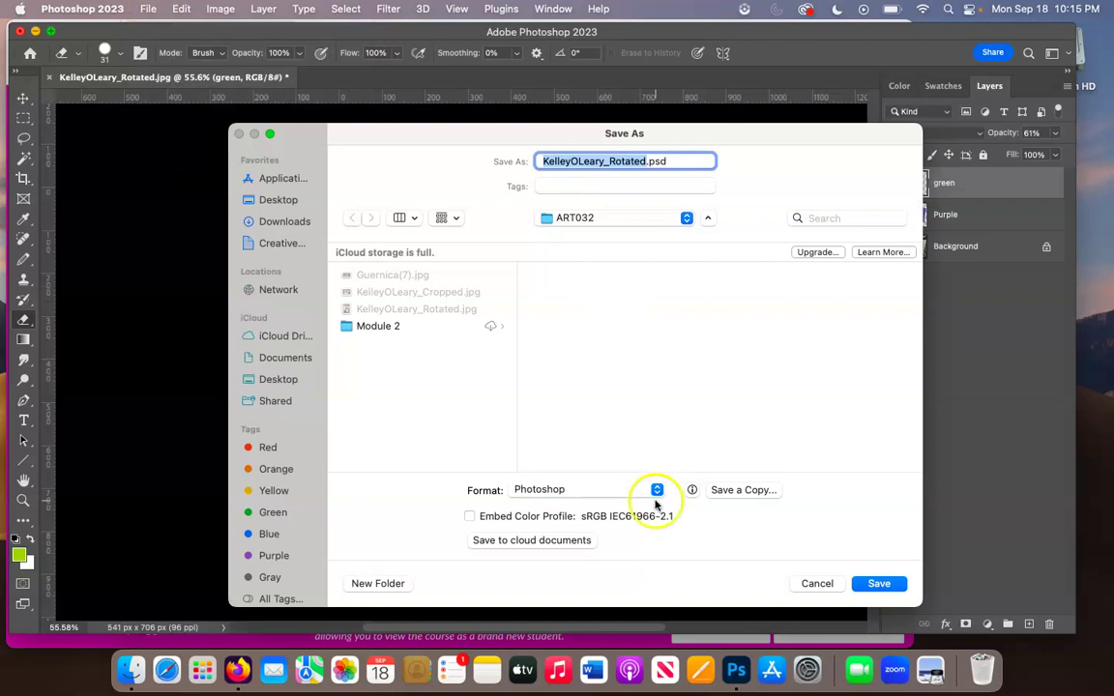
left_click(658, 489)
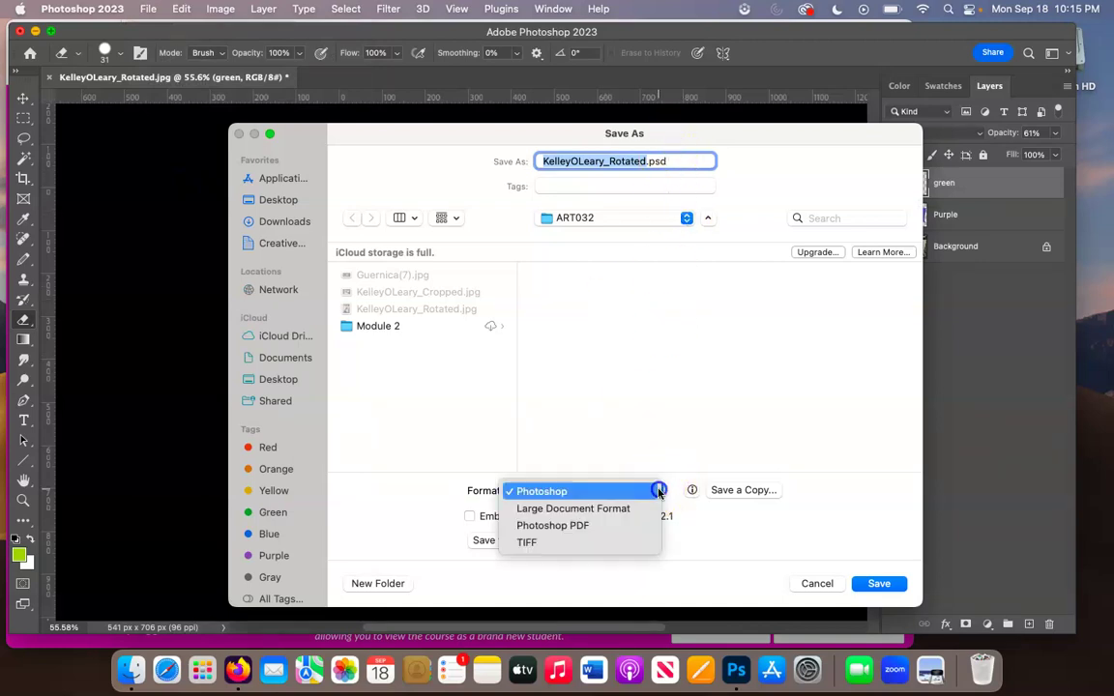
left_click(658, 491)
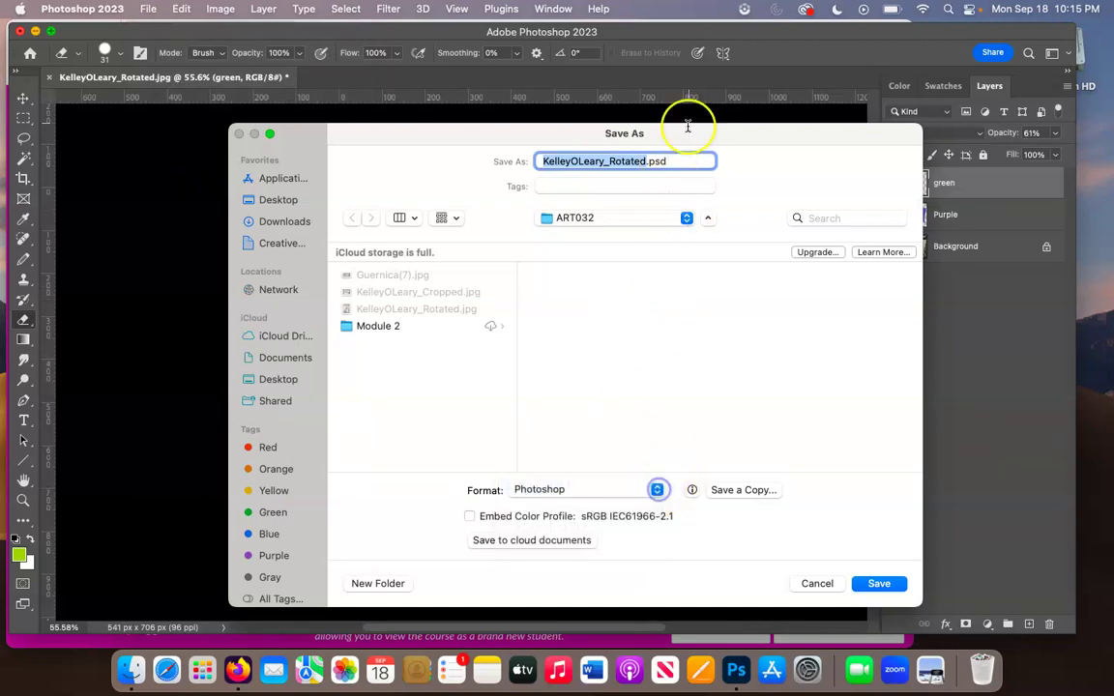
left_click(646, 161)
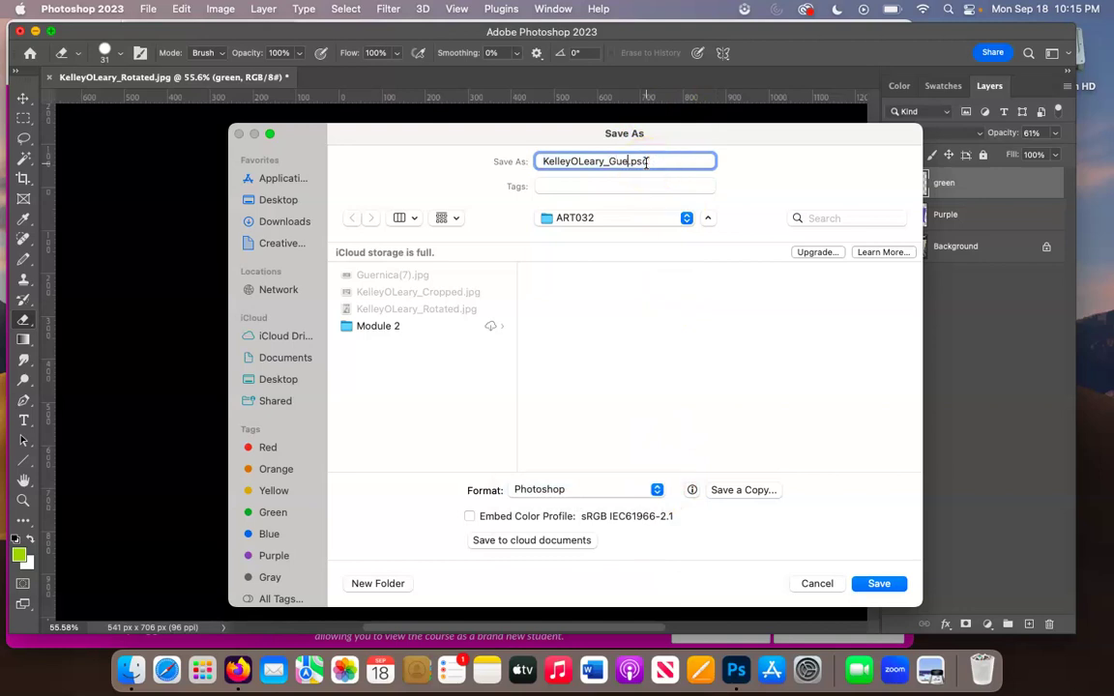
left_click(656, 490)
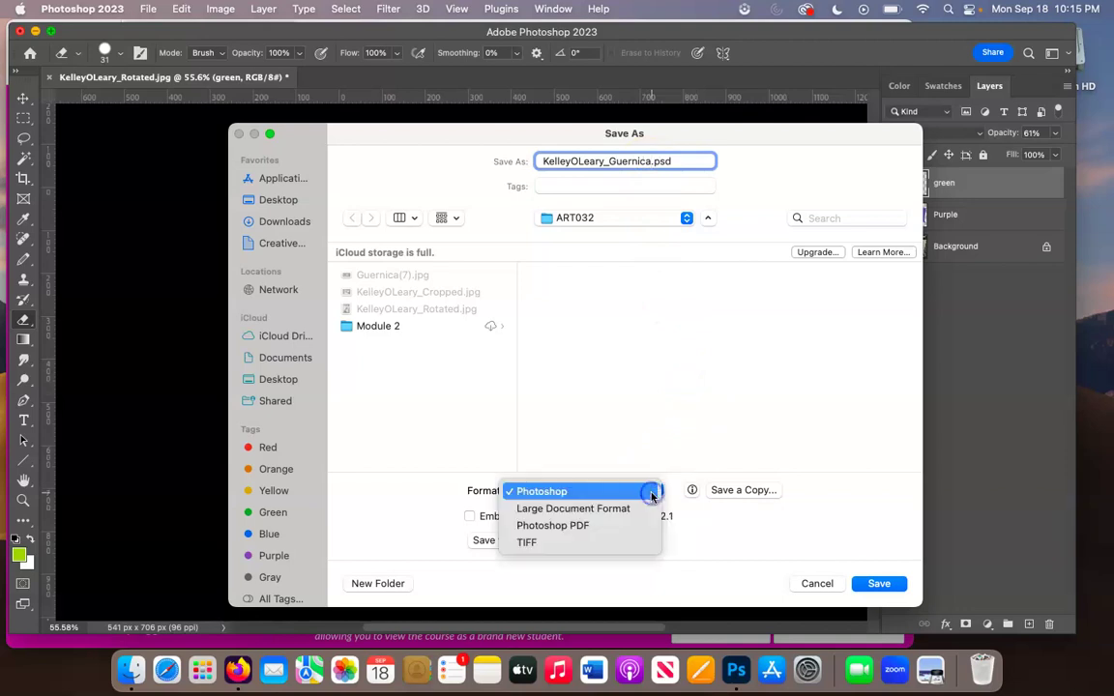
left_click(601, 542)
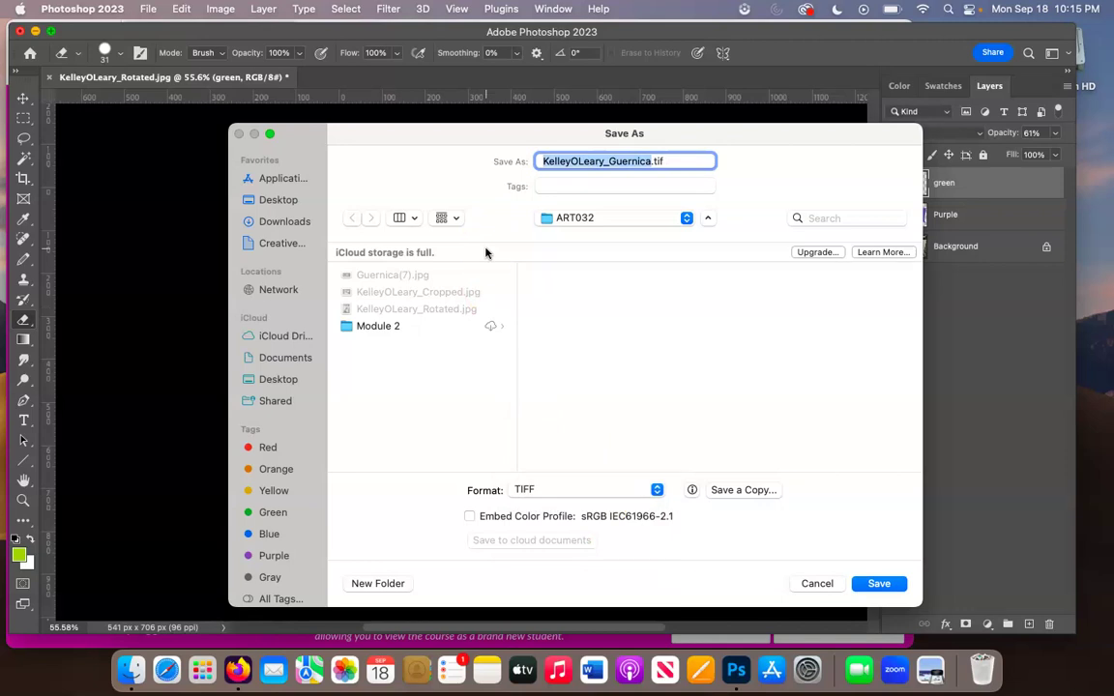
left_click(880, 583)
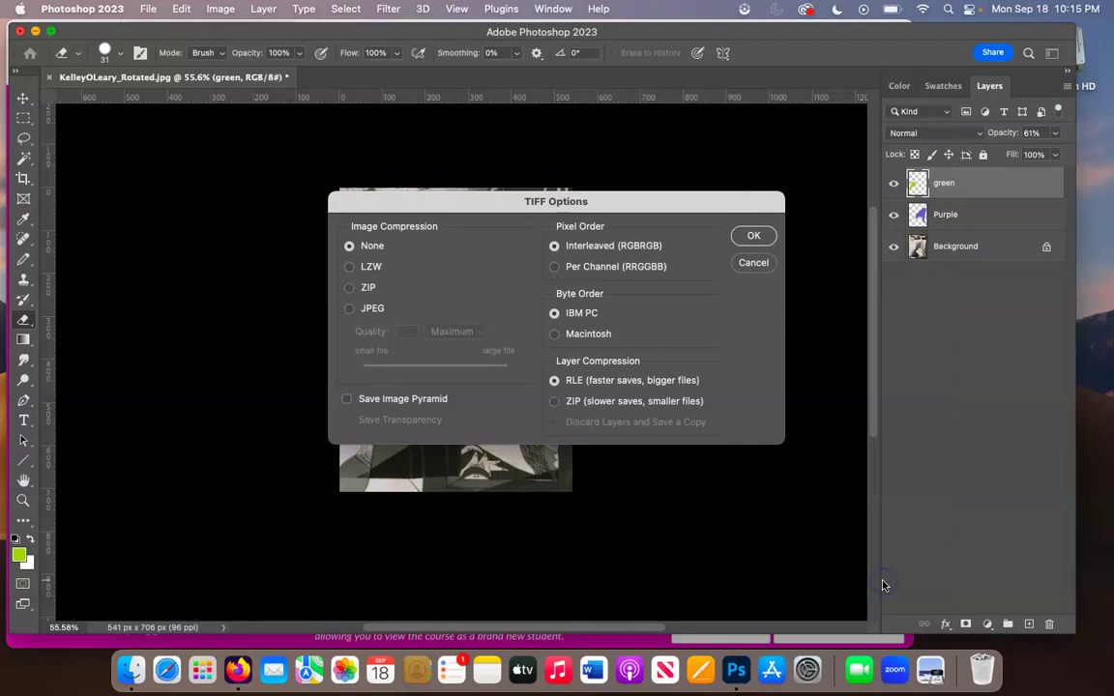
left_click(754, 235)
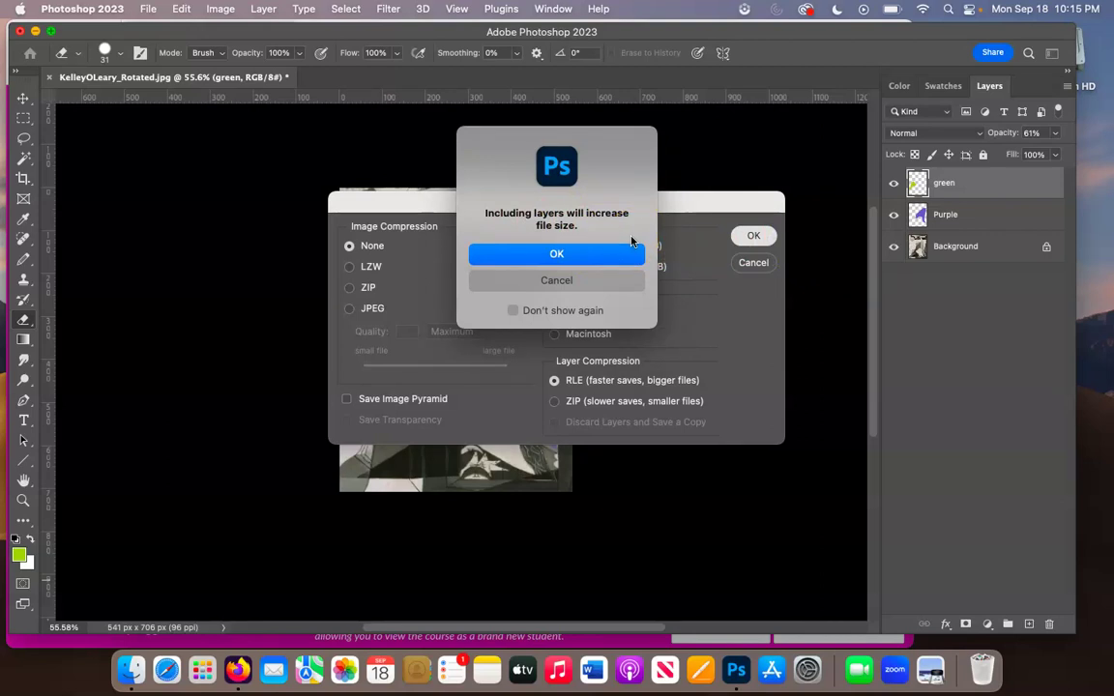
left_click(618, 256)
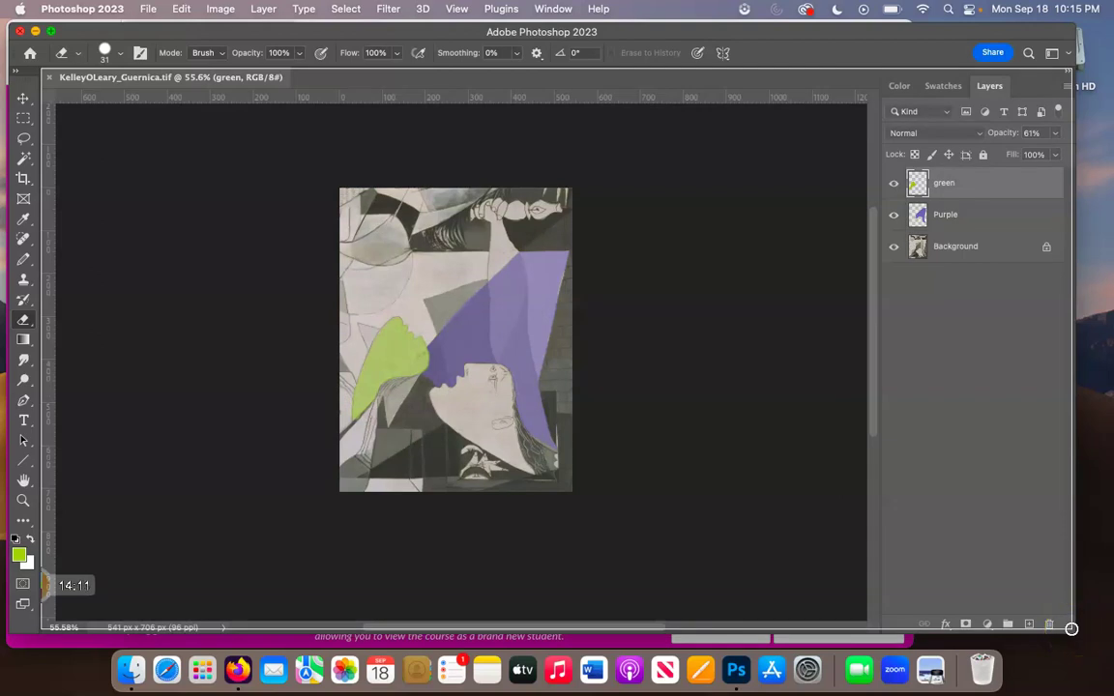
left_click(1072, 628)
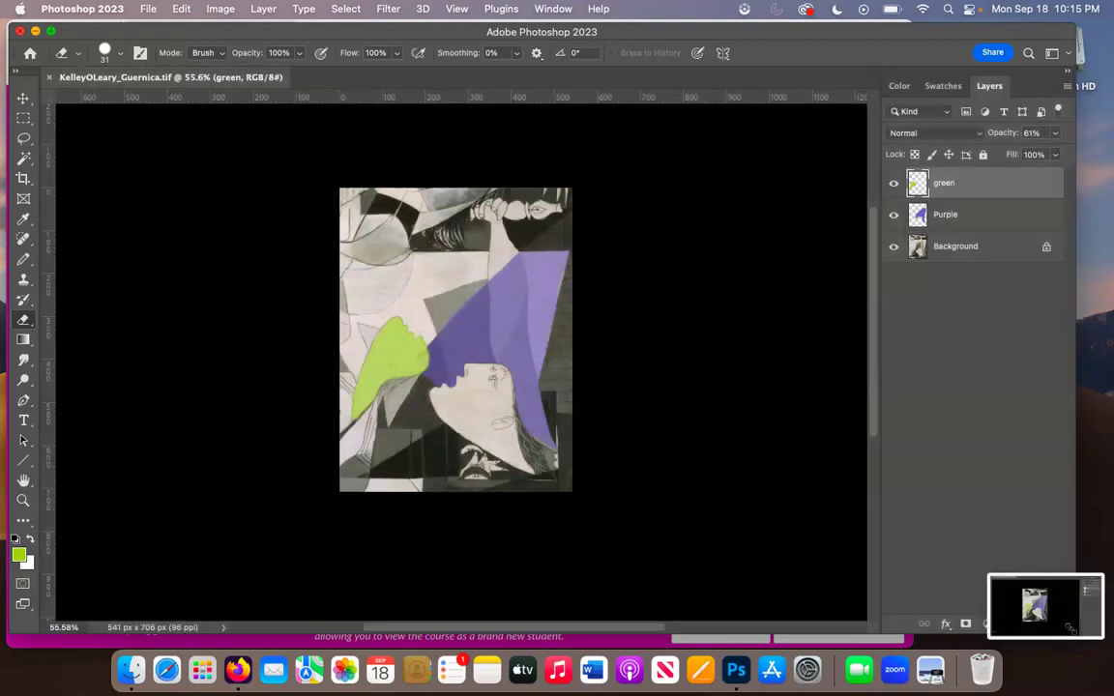